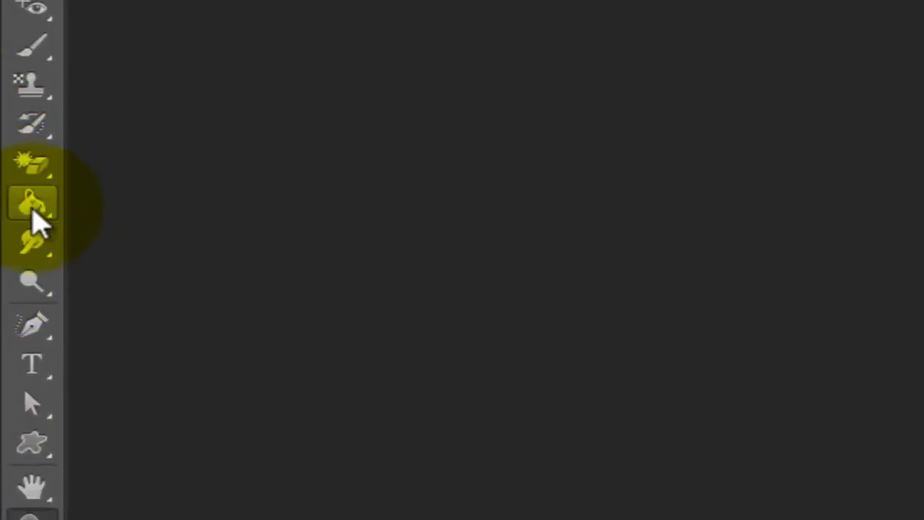
Swap the Paint Bucket slot to the Gradient Tool and make the Blur Tool active.
right_click(31, 206)
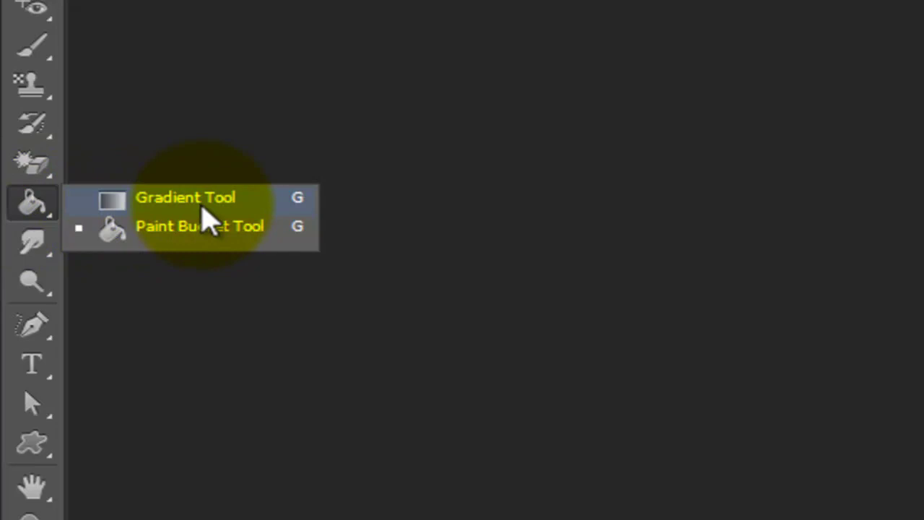
left_click(180, 198)
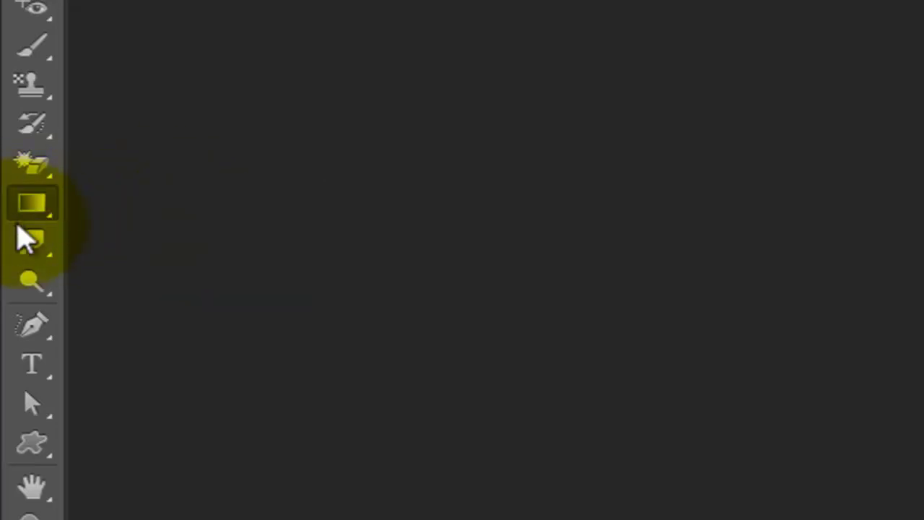
right_click(35, 254)
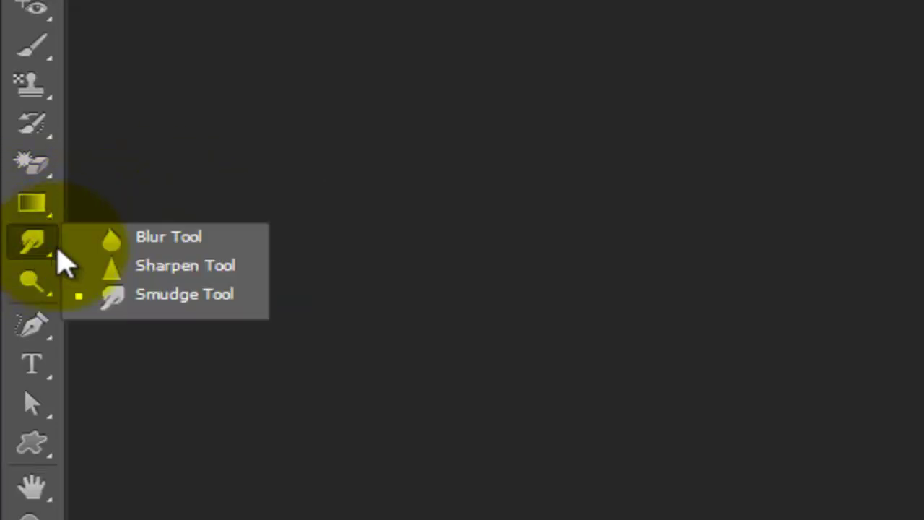
left_click(186, 240)
right_click(30, 244)
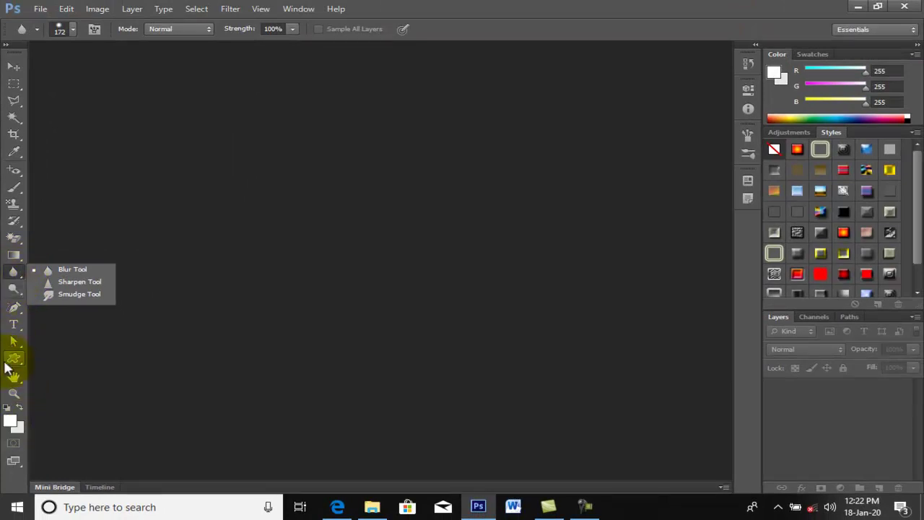
left_click(173, 136)
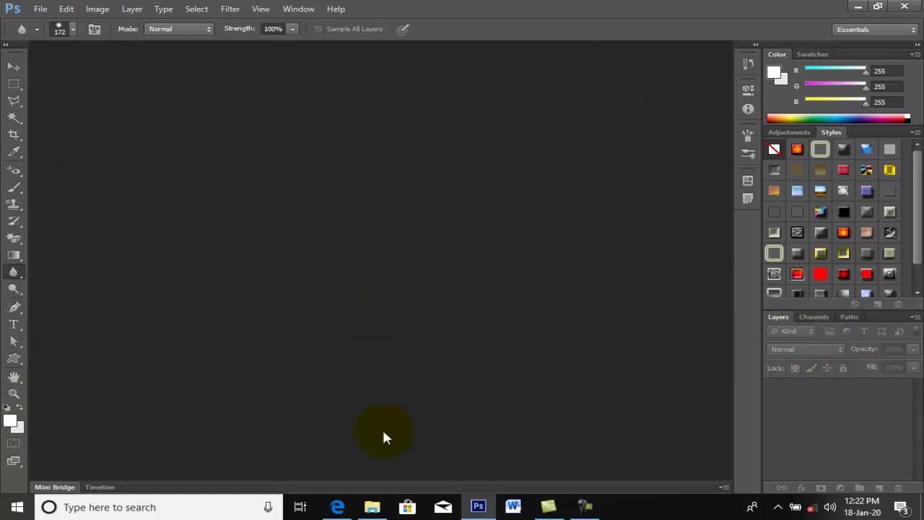
Drag woman-s-selfie-3436830 from the lesson 4 folder into Photoshop to open it.
left_click(371, 507)
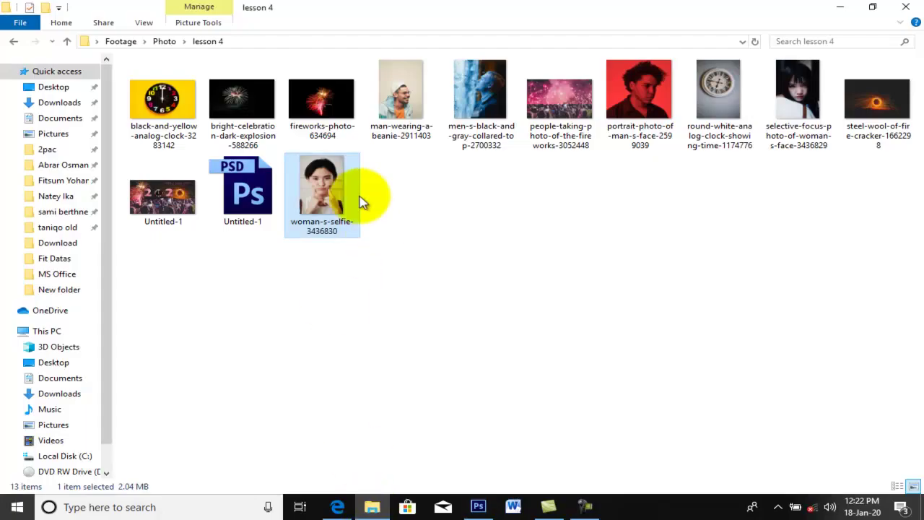
mouse_move(318, 173)
left_mouse_down()
mouse_move(483, 512)
mouse_move(440, 280)
left_mouse_up()
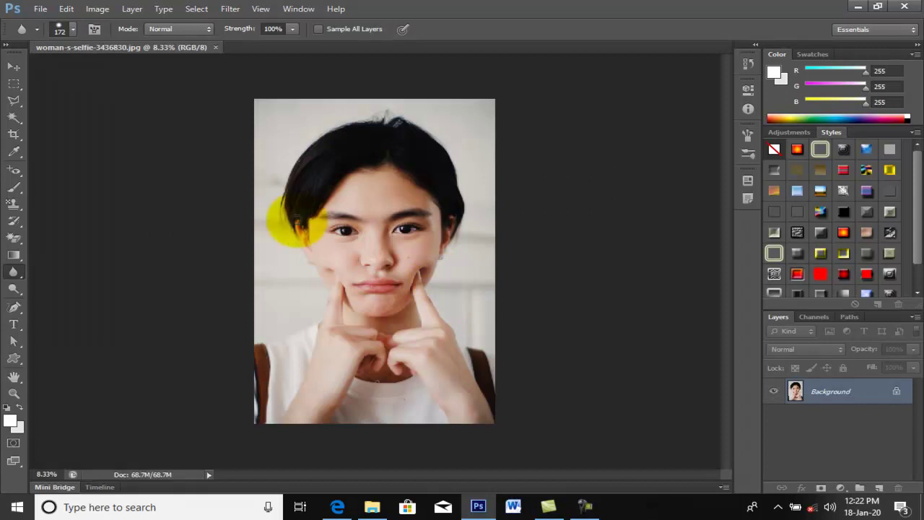
Zoom the selfie from 8.33% to 26.2% so the face fills the window.
mouse_move(415, 307)
left_mouse_down()
mouse_move(372, 300)
mouse_move(371, 264)
left_mouse_up()
scroll(351, 268, "up", 1)
scroll(351, 268, "up", 1)
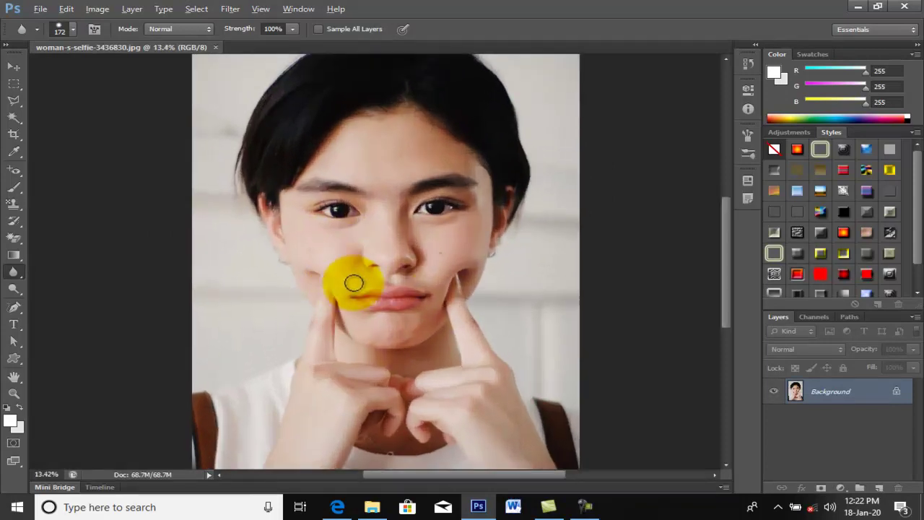
scroll(438, 289, "up", 2)
scroll(458, 305, "up", 1)
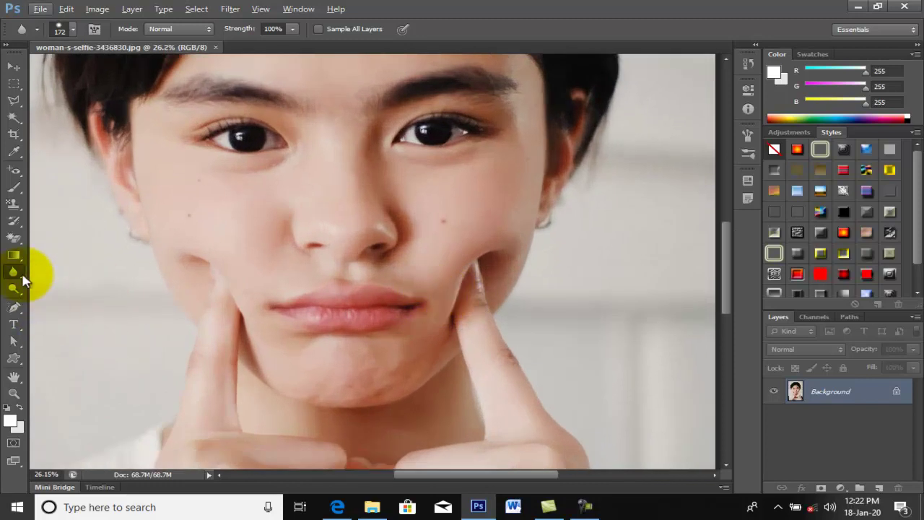
right_click(17, 273)
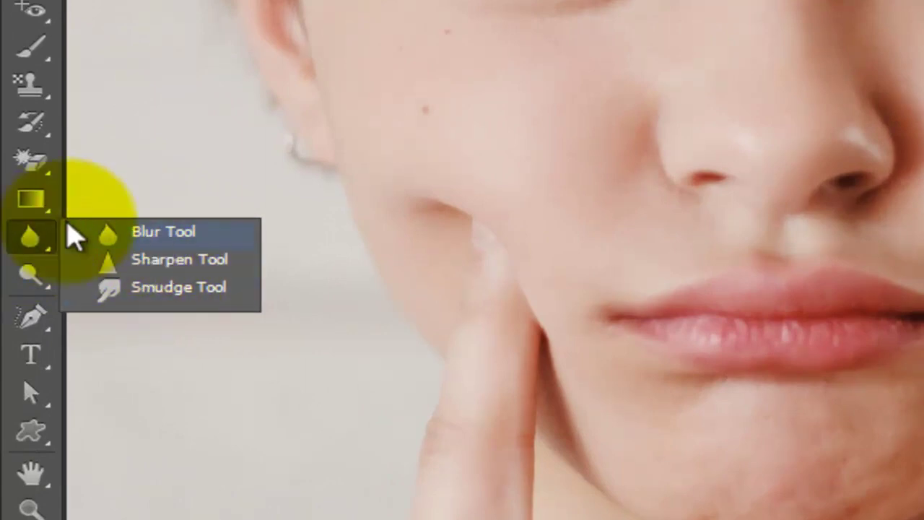
left_click(43, 278)
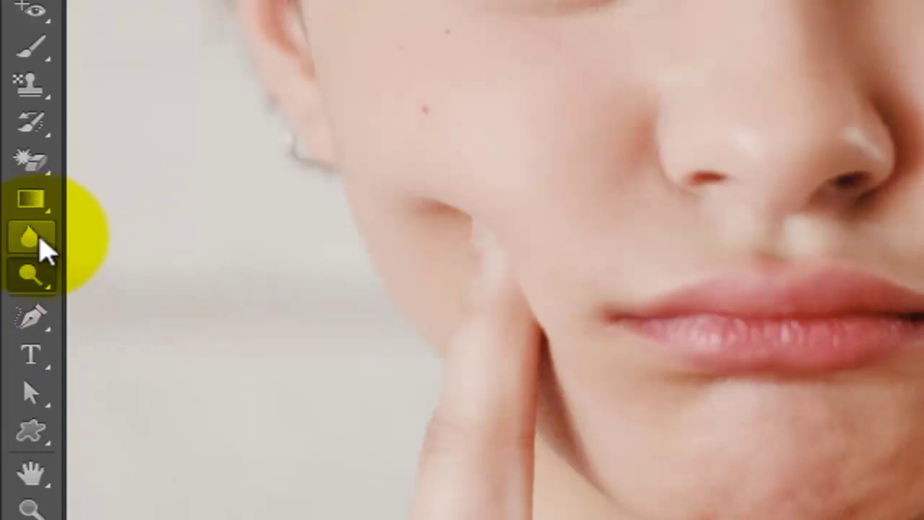
left_click(35, 242)
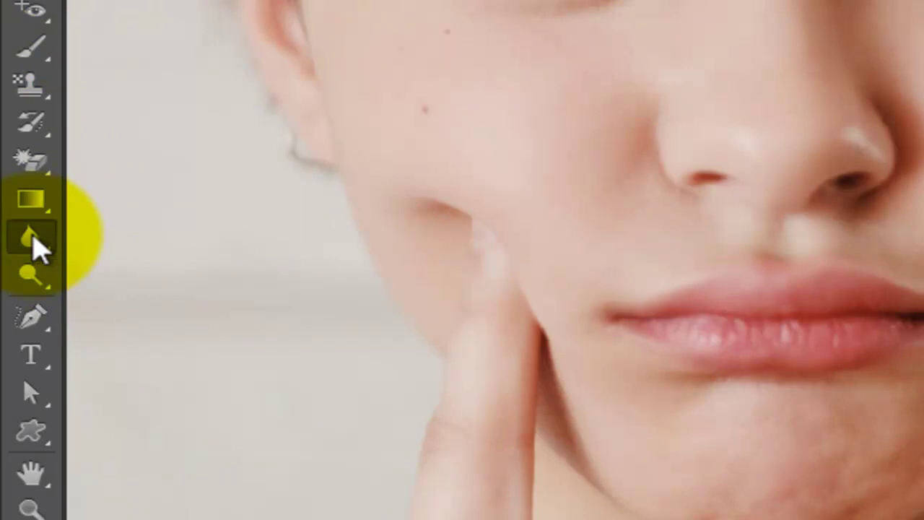
right_click(32, 240)
left_click(145, 232)
left_click(521, 339)
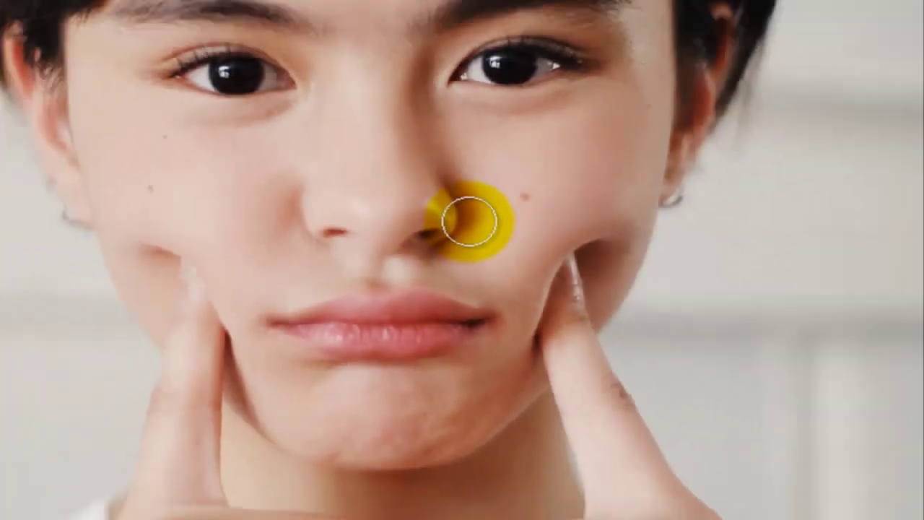
left_click(347, 306)
left_click(394, 311)
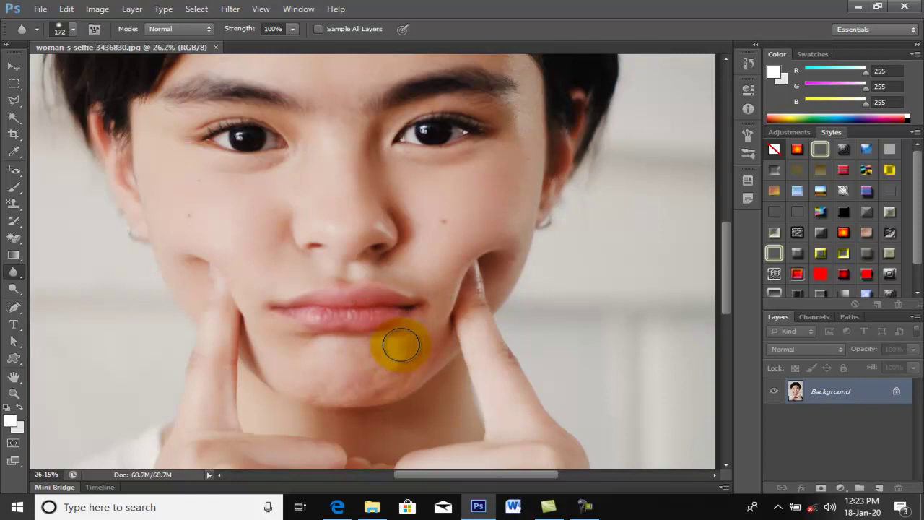
scroll(347, 299, "down", 3)
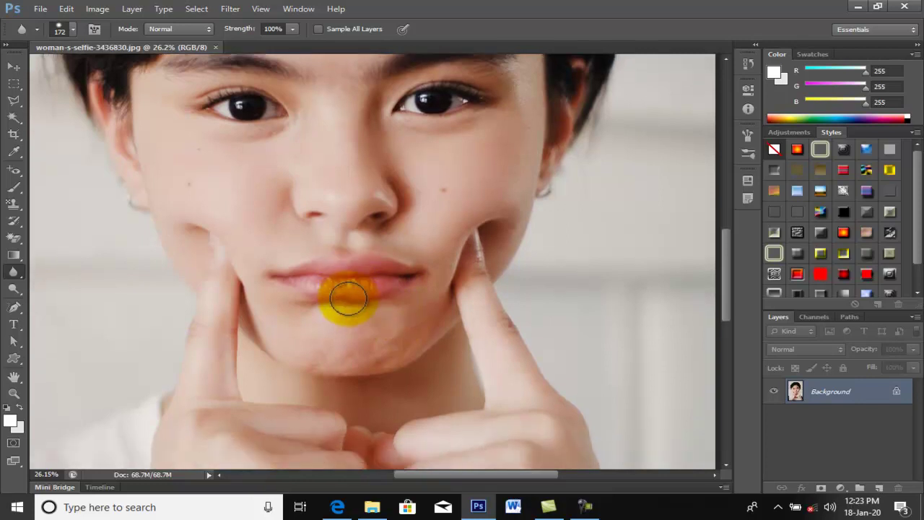
scroll(351, 290, "up", 5)
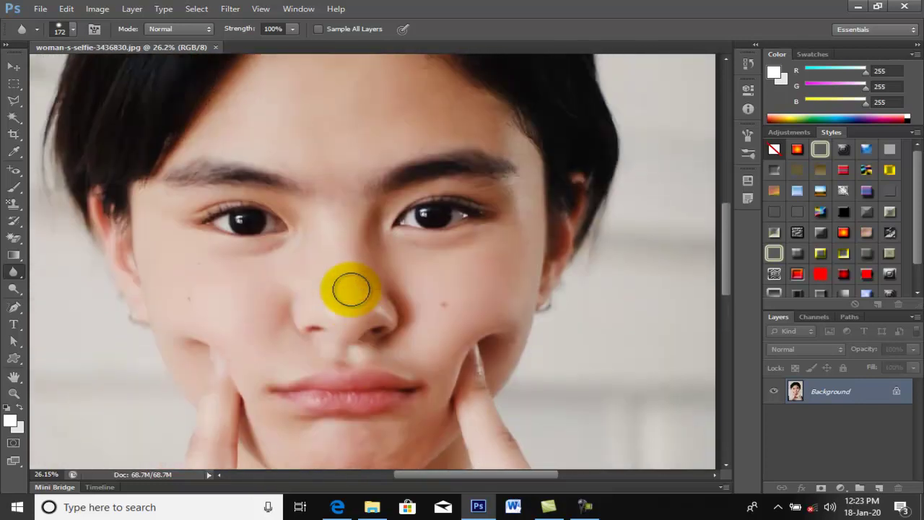
scroll(351, 289, "up", 3)
scroll(351, 290, "down", 2)
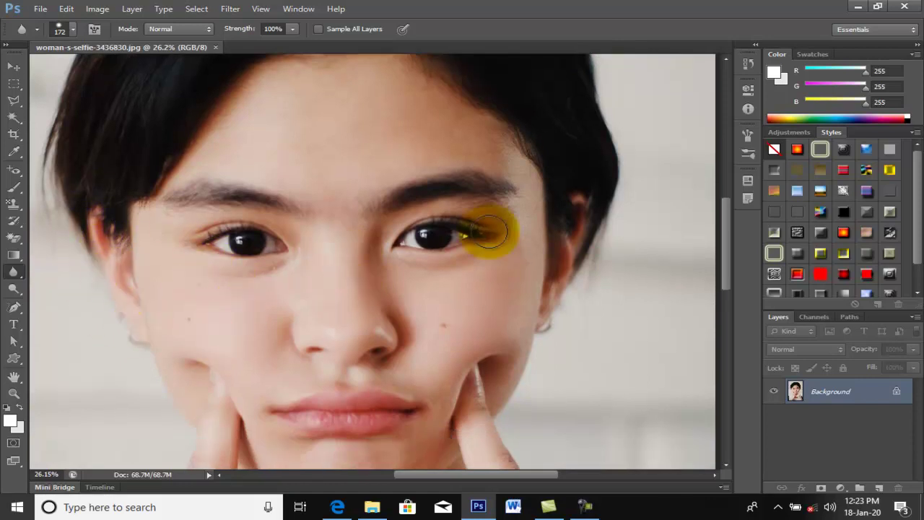
left_click_drag(134, 246, 109, 241)
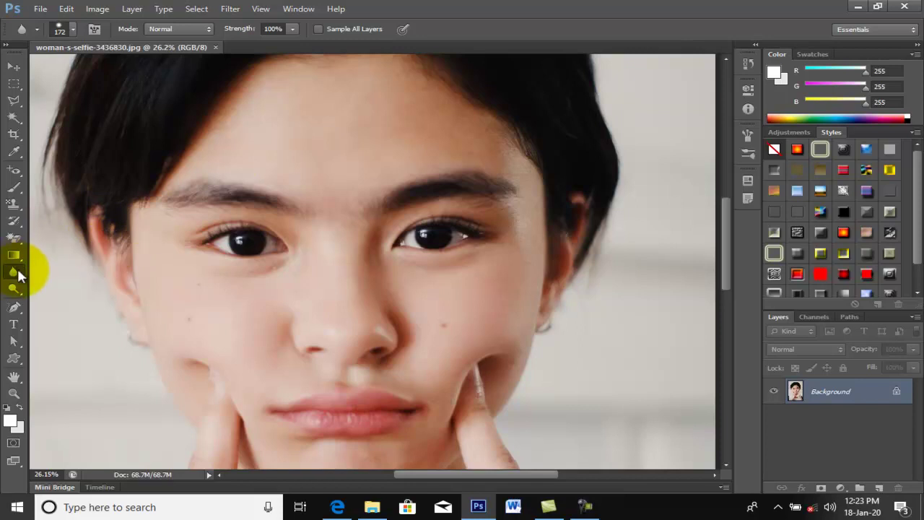
right_click(19, 270)
left_click(72, 268)
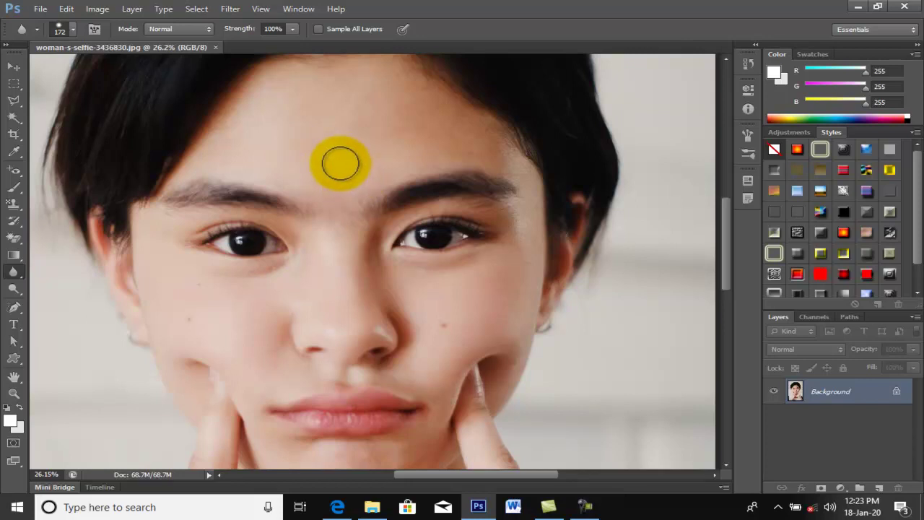
Set the blur brush to 246 px size and 44% hardness.
right_click(341, 163)
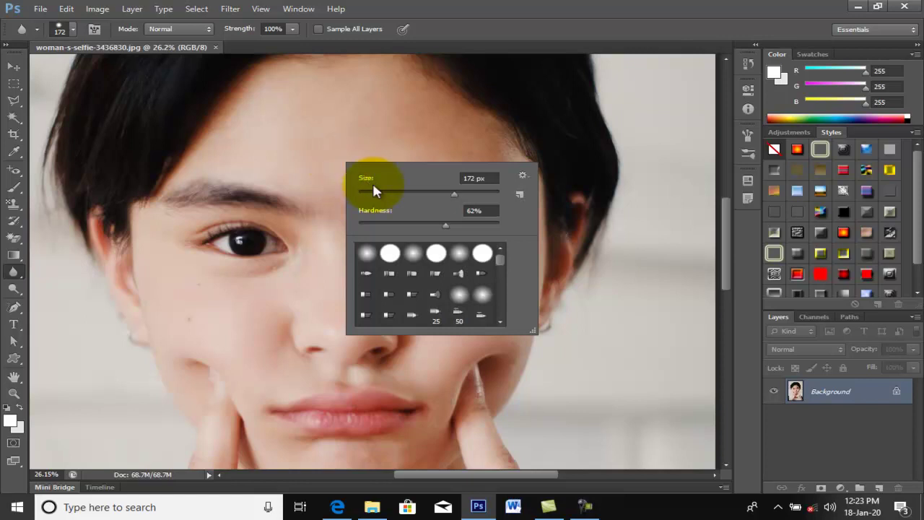
left_click_drag(452, 192, 475, 194)
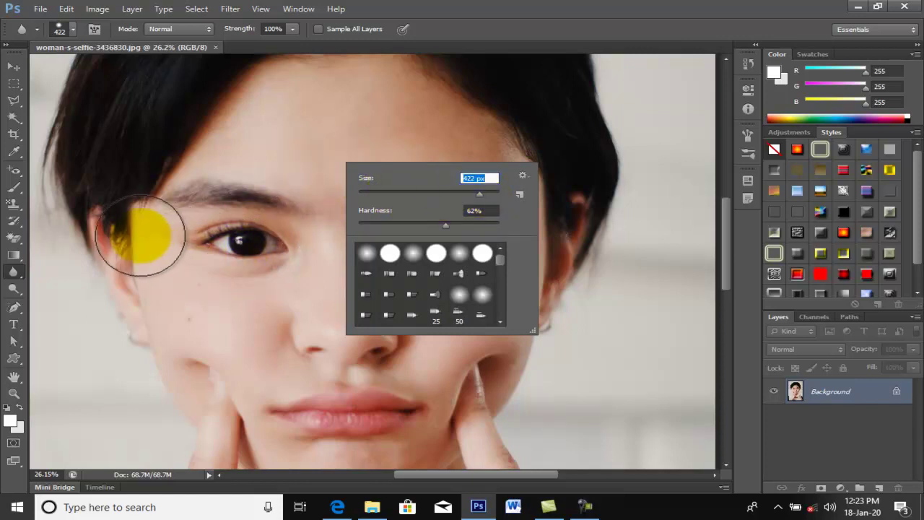
left_click(468, 194)
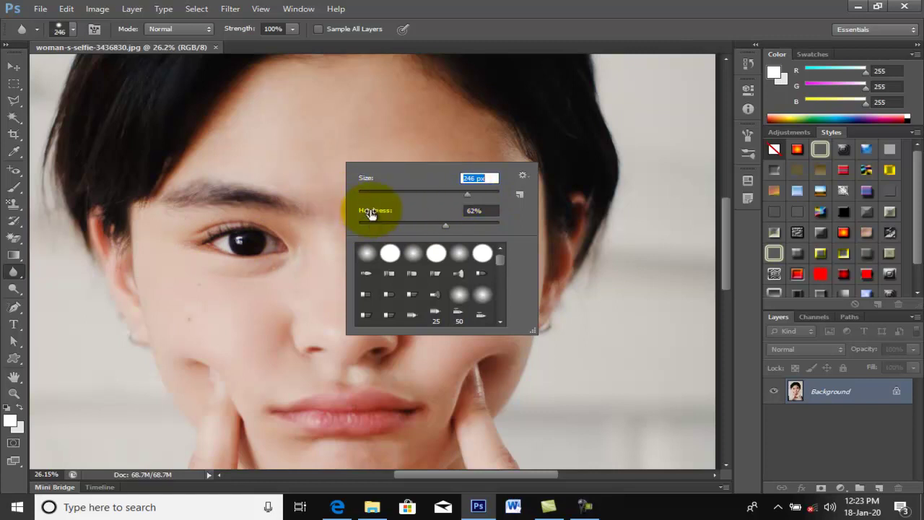
left_click_drag(444, 224, 421, 226)
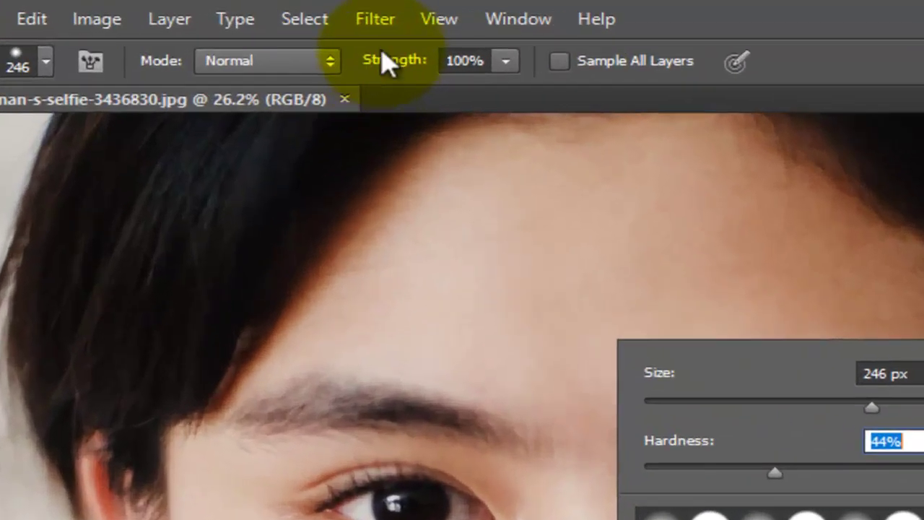
key("Return")
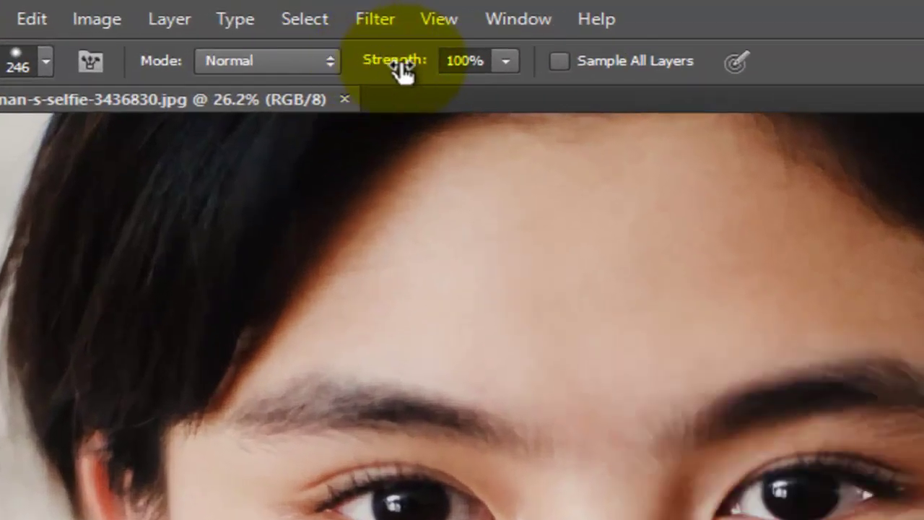
Lower the blur strength to about 48% and return to Photoshop.
left_click(505, 62)
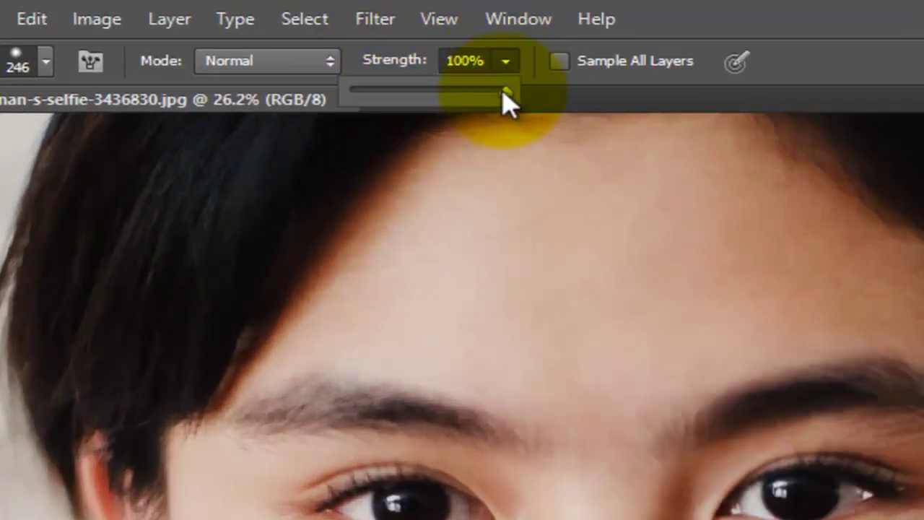
left_click_drag(491, 92, 426, 92)
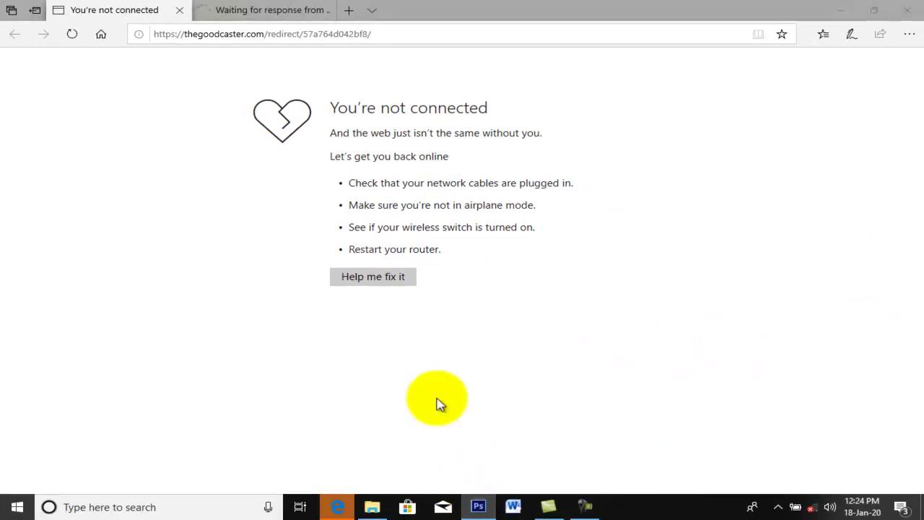
left_click(478, 507)
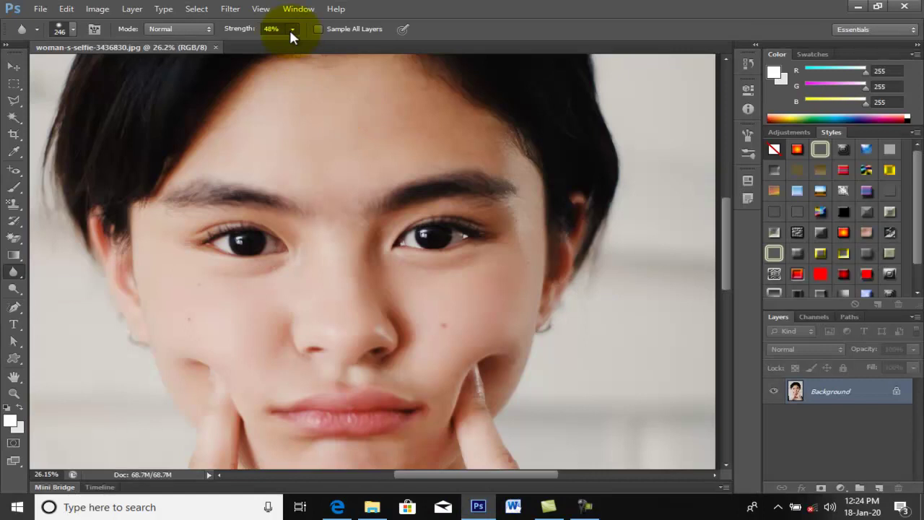
Raise blur strength to about 97% and blur the left hair edge and lip corners.
left_click(292, 31)
left_click_drag(295, 44, 329, 47)
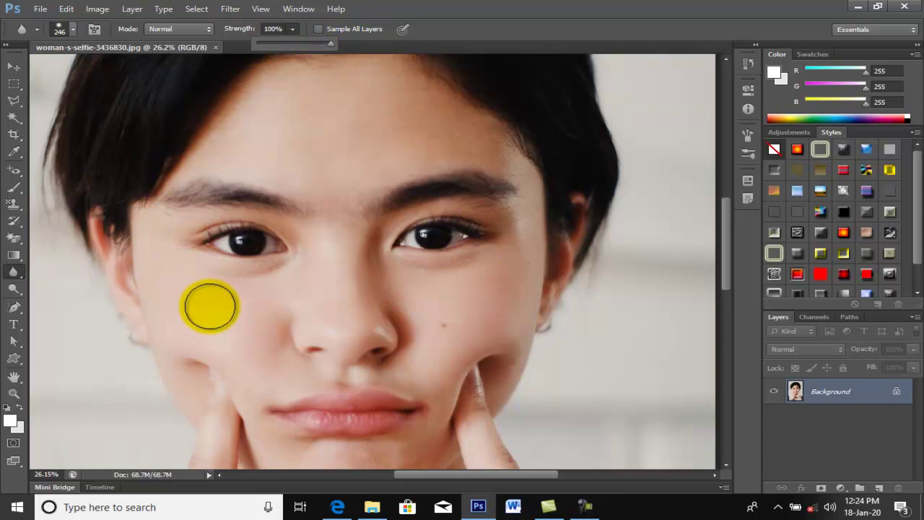
left_click_drag(108, 238, 105, 224)
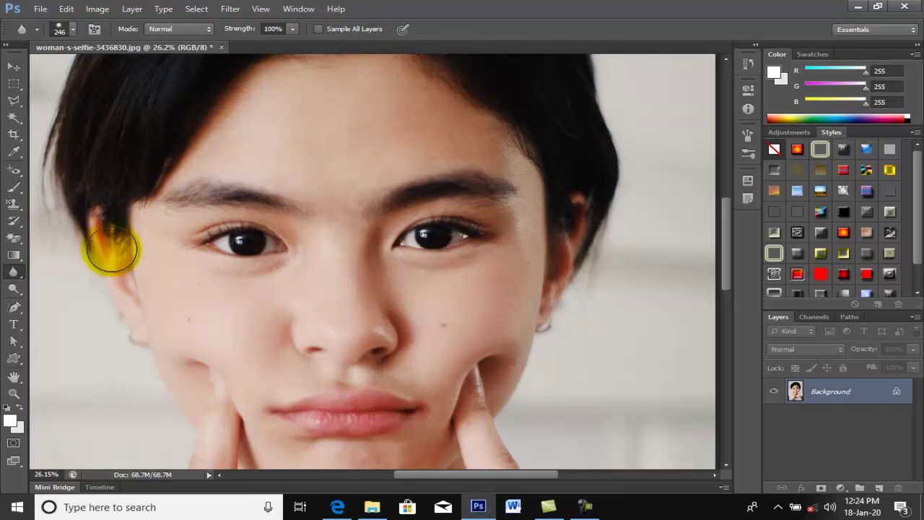
mouse_move(99, 225)
left_mouse_down()
mouse_move(117, 279)
mouse_move(104, 226)
mouse_move(113, 270)
left_mouse_up()
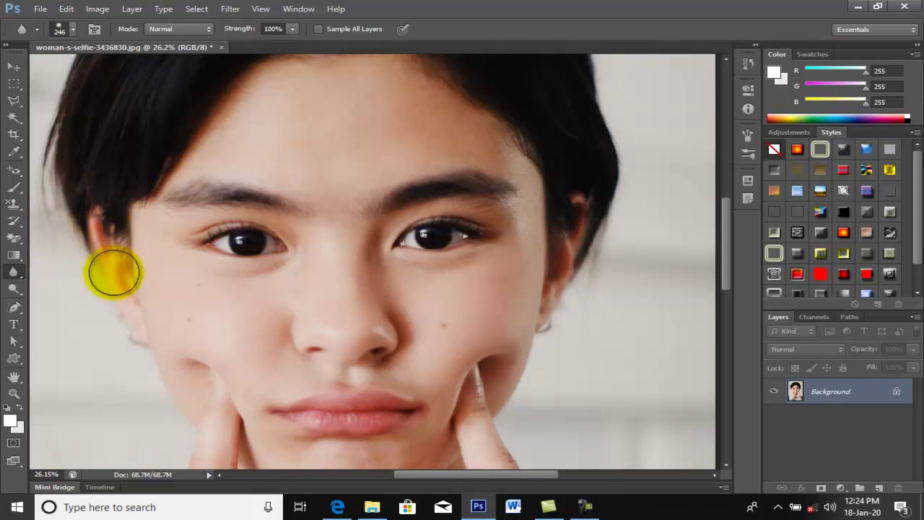
left_click_drag(66, 151, 126, 216)
left_click(436, 401)
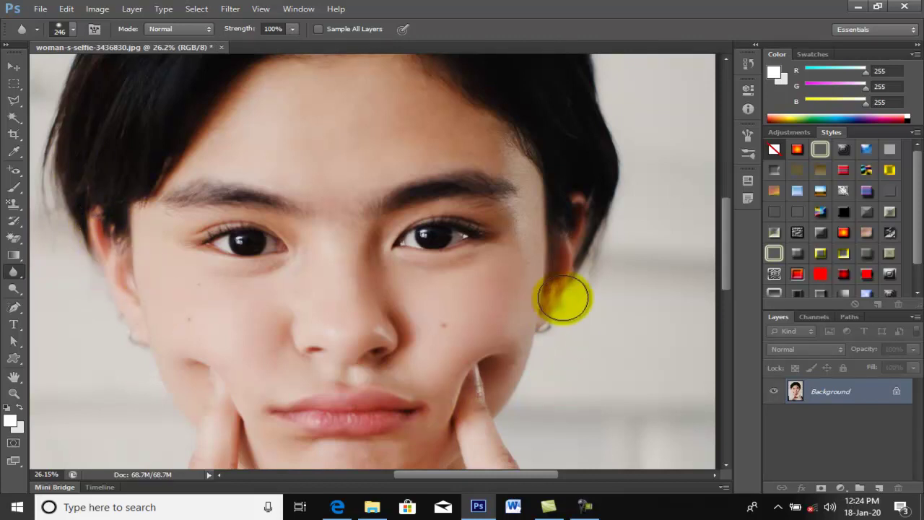
scroll(477, 321, "down", 2)
left_click_drag(82, 221, 114, 221)
left_click_drag(330, 354, 283, 390)
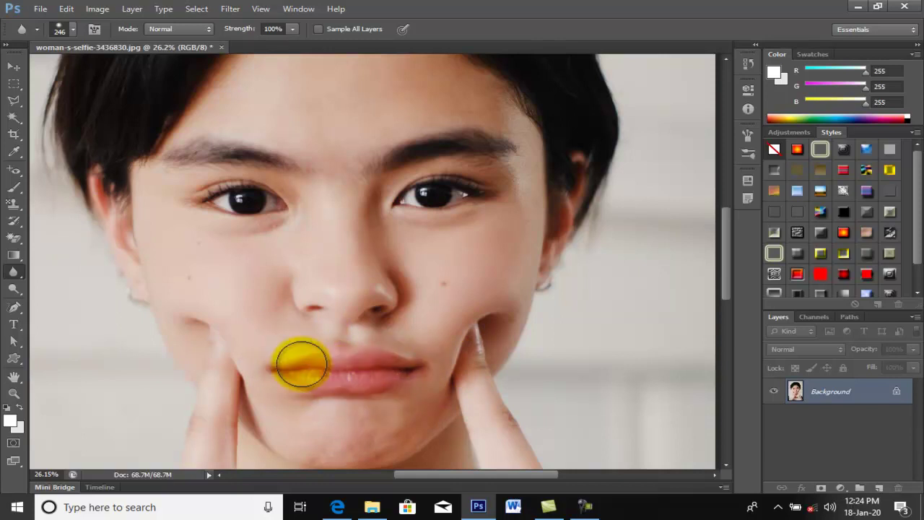
Blur repeatedly across the lips and lower lip.
left_click_drag(375, 367, 393, 375)
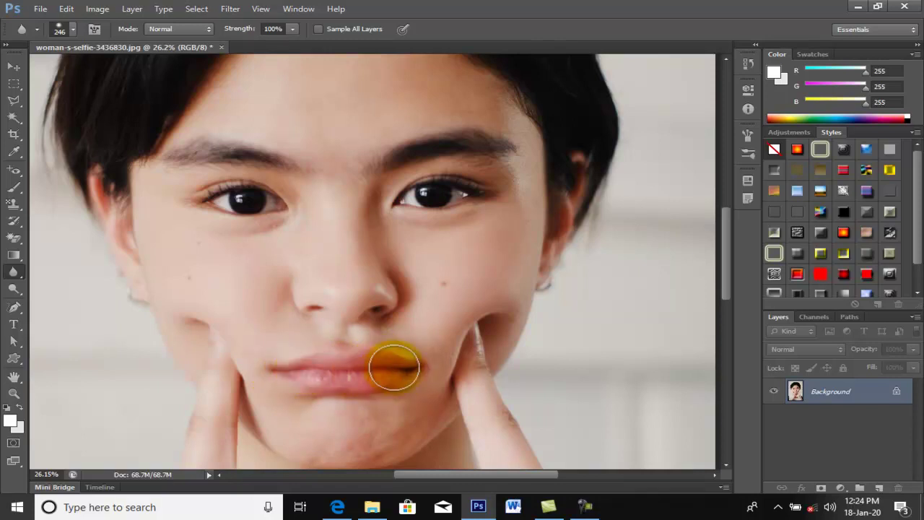
left_click_drag(412, 365, 310, 358)
mouse_move(398, 382)
left_mouse_down()
mouse_move(394, 370)
mouse_move(309, 370)
left_mouse_up()
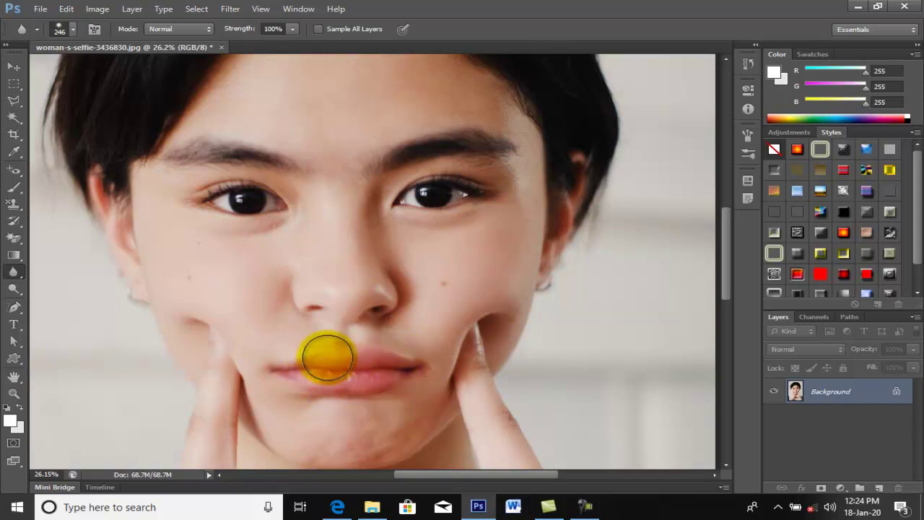
left_click_drag(299, 369, 356, 388)
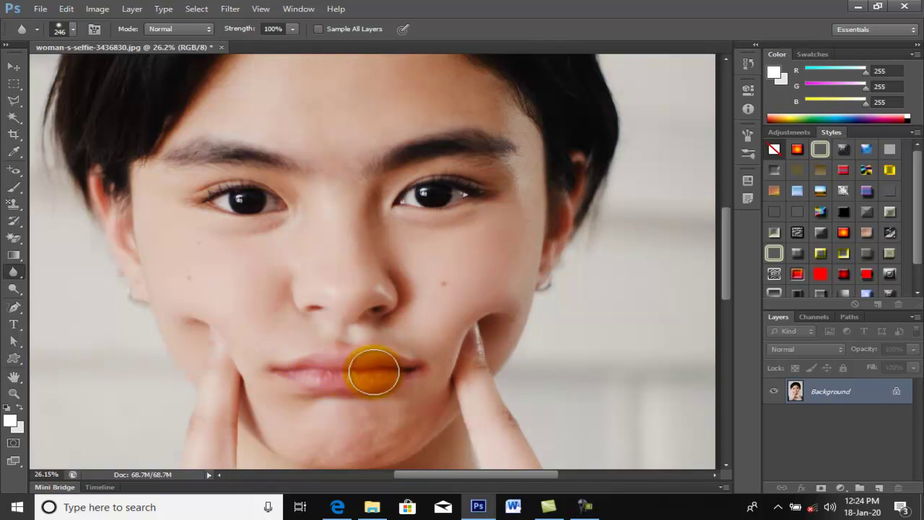
left_click_drag(410, 369, 295, 354)
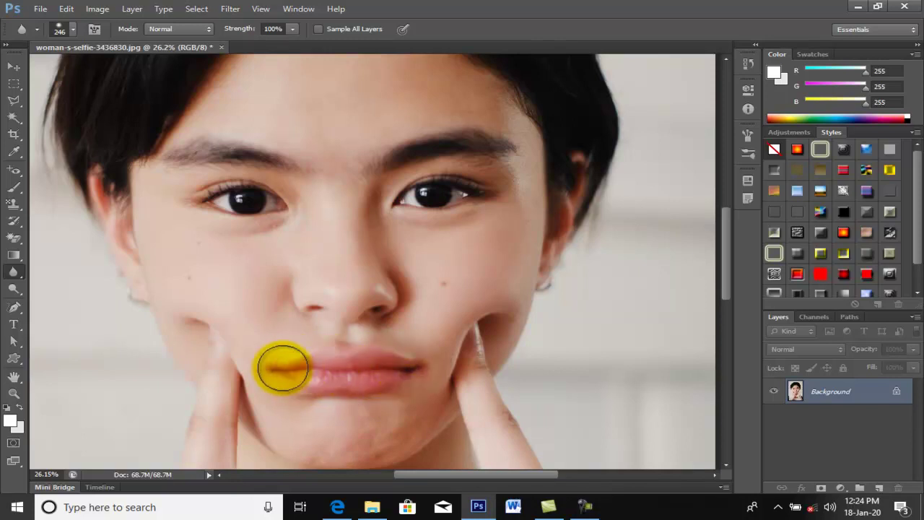
left_click_drag(389, 365, 295, 375)
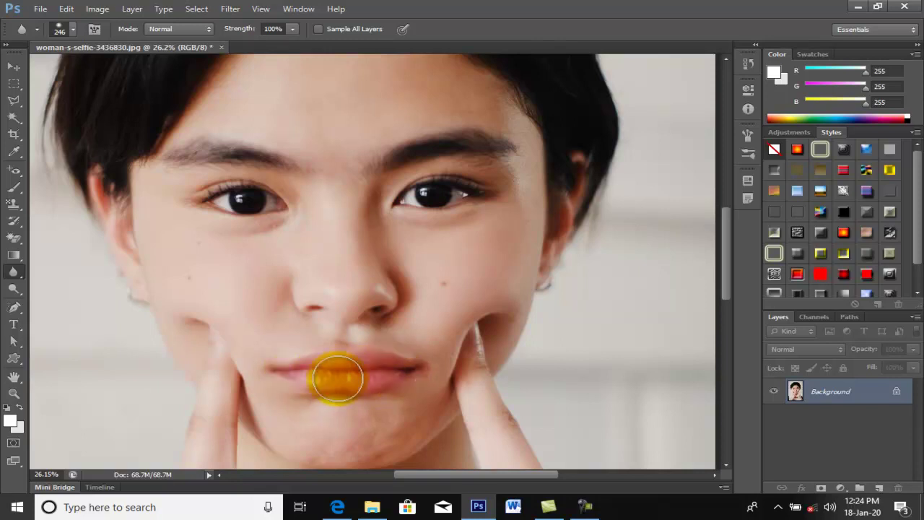
Blur the right lip corner, lower lip, and cheek beside the right finger.
mouse_move(330, 386)
left_mouse_down()
mouse_move(382, 362)
mouse_move(307, 390)
left_mouse_up()
left_click_drag(348, 350, 454, 365)
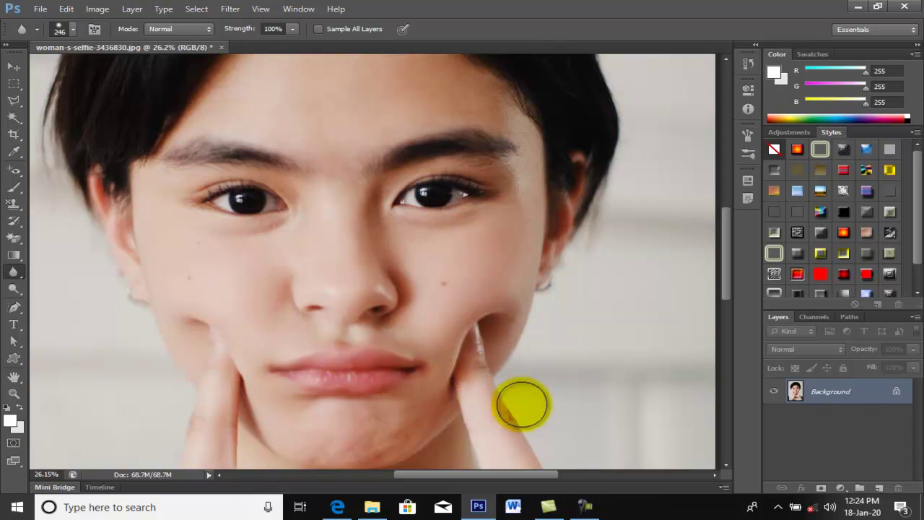
left_click_drag(361, 366, 336, 404)
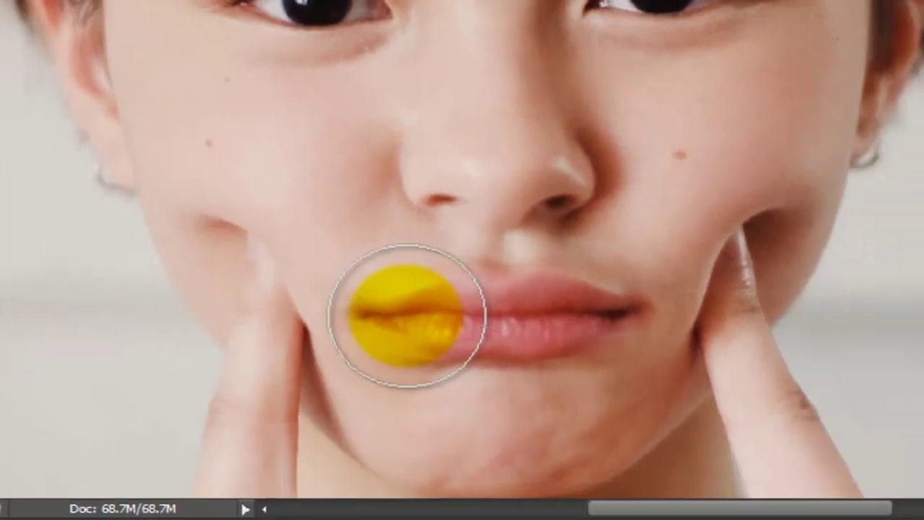
left_click_drag(406, 316, 499, 320)
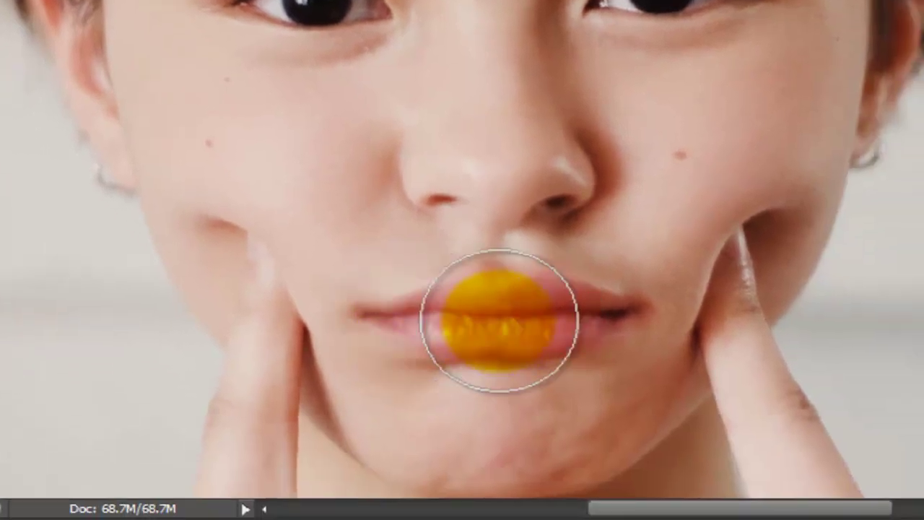
mouse_move(498, 319)
left_mouse_down()
mouse_move(409, 330)
mouse_move(619, 326)
mouse_move(515, 299)
mouse_move(485, 317)
left_mouse_up()
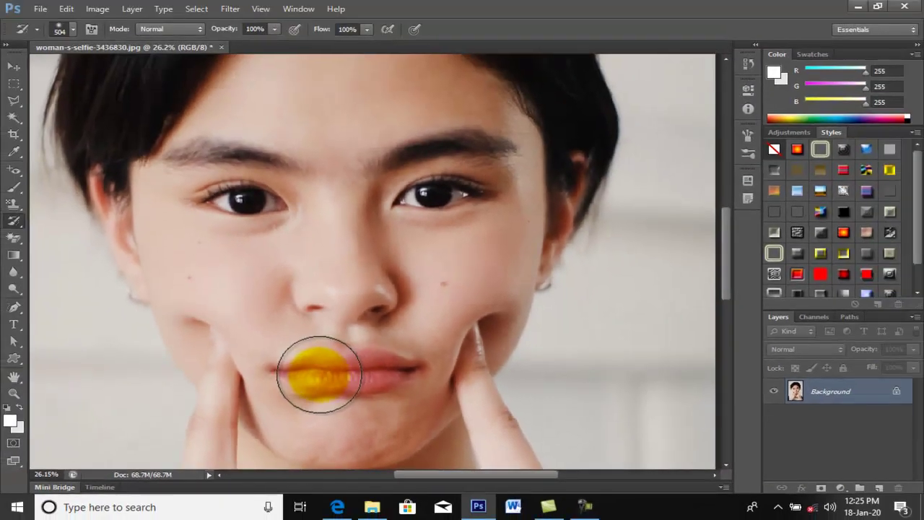
mouse_move(320, 375)
left_mouse_down()
mouse_move(386, 376)
mouse_move(289, 364)
mouse_move(418, 365)
left_mouse_up()
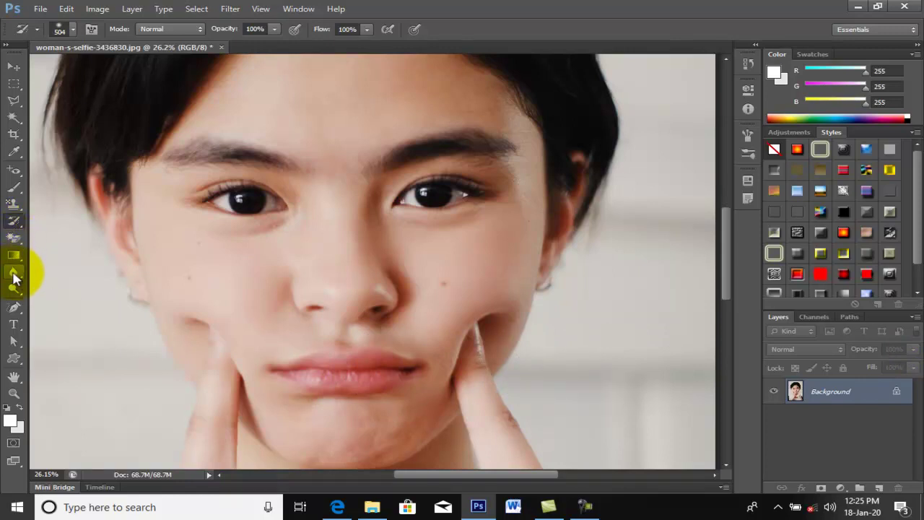
Switch between the Blur and History Brush tools and bring the mouth into view.
left_click(15, 277)
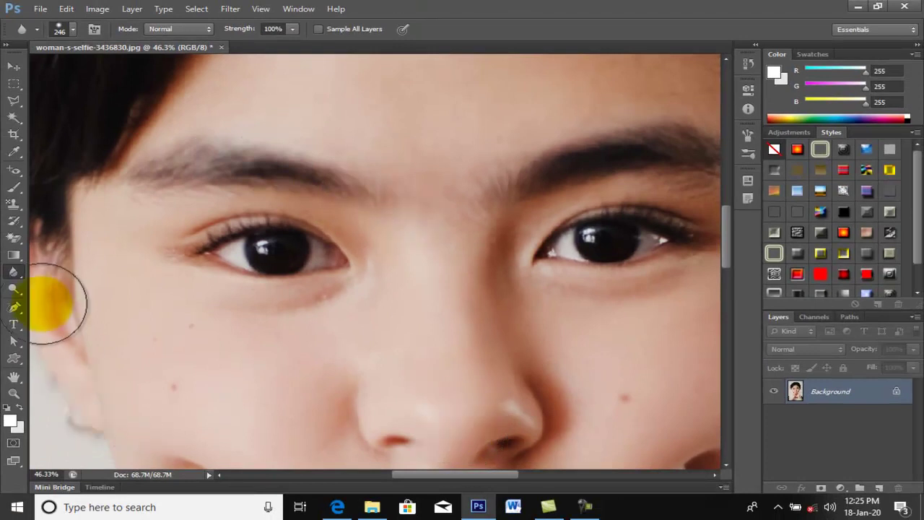
left_click(13, 224)
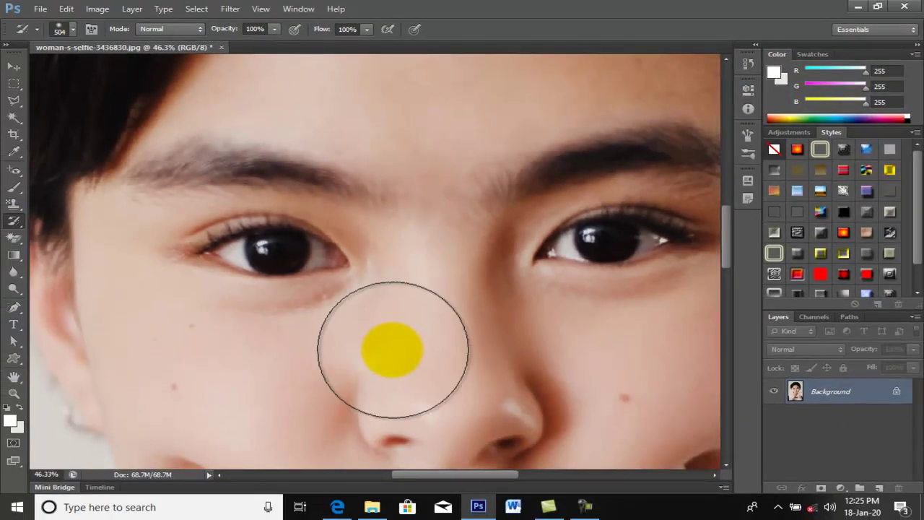
scroll(397, 296, "down", 2)
scroll(383, 297, "down", 2)
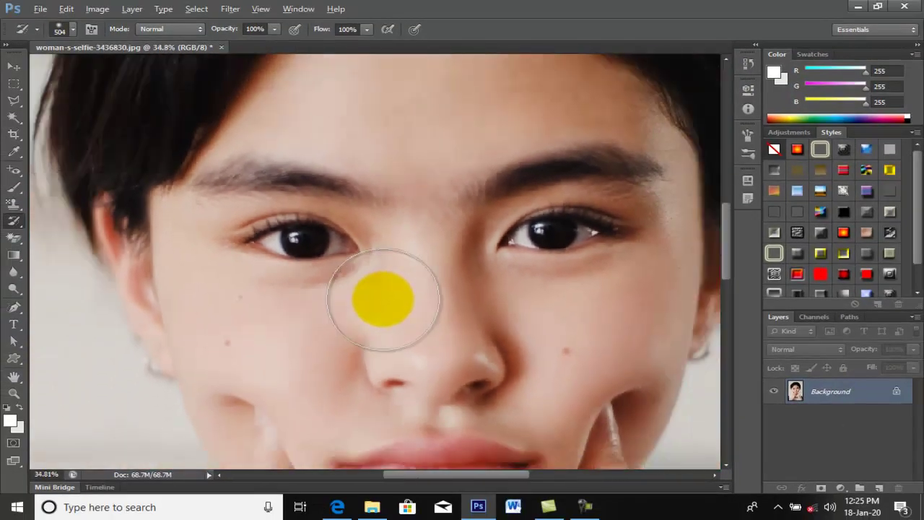
left_click_drag(727, 255, 722, 275)
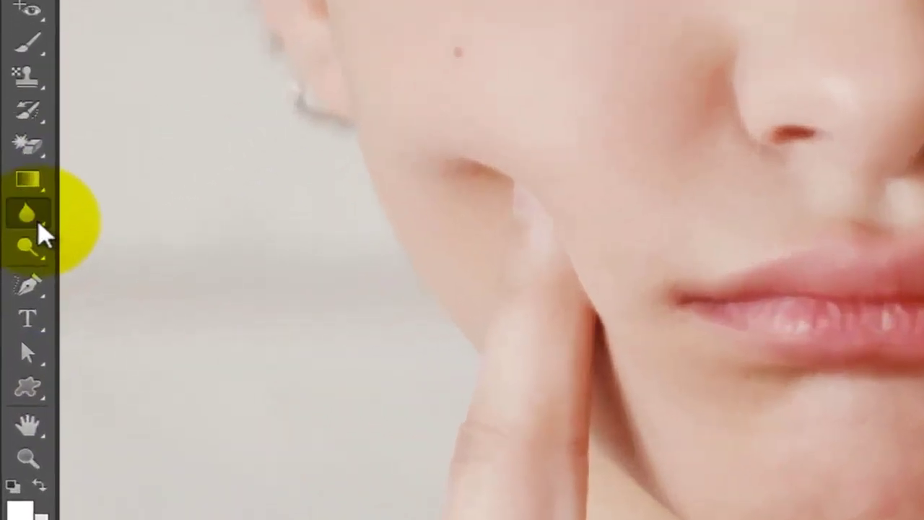
Switch to the Sharpen Tool and sharpen over the lips and left lip corner.
right_click(16, 249)
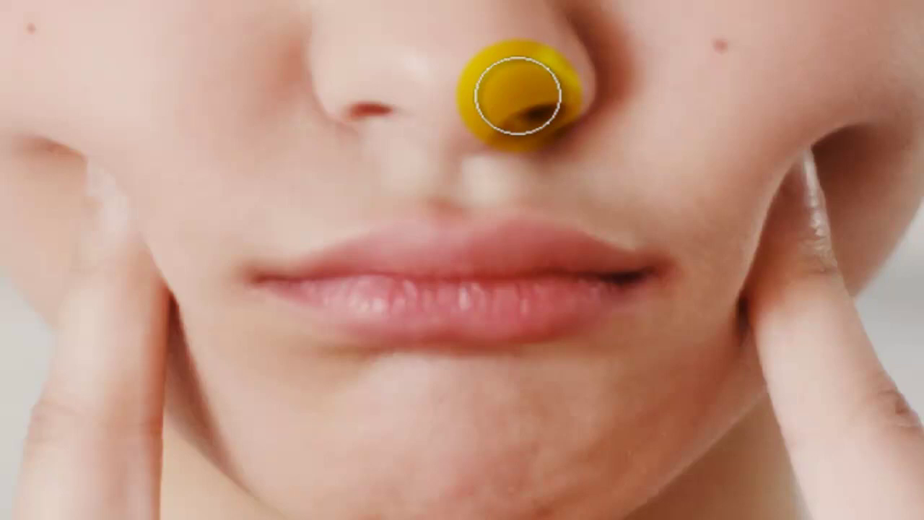
left_click_drag(561, 388, 556, 319)
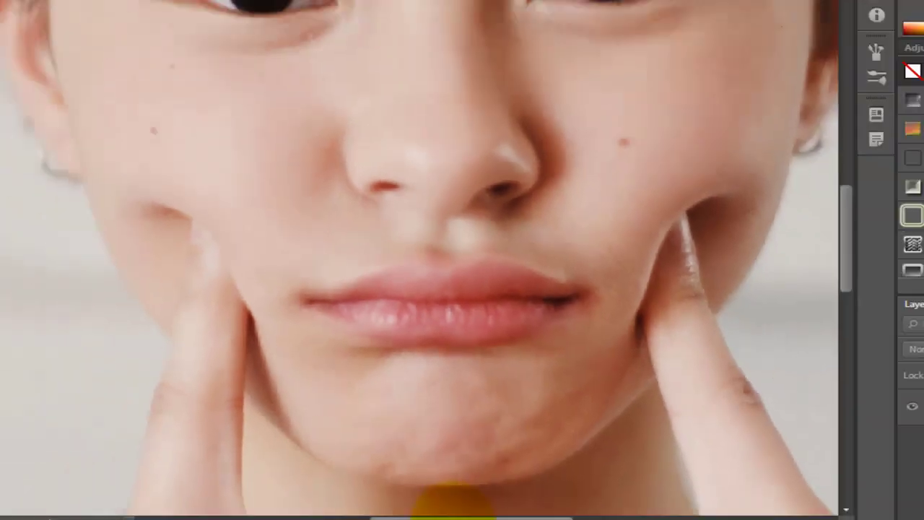
mouse_move(423, 351)
left_mouse_down()
mouse_move(305, 315)
mouse_move(404, 312)
left_mouse_up()
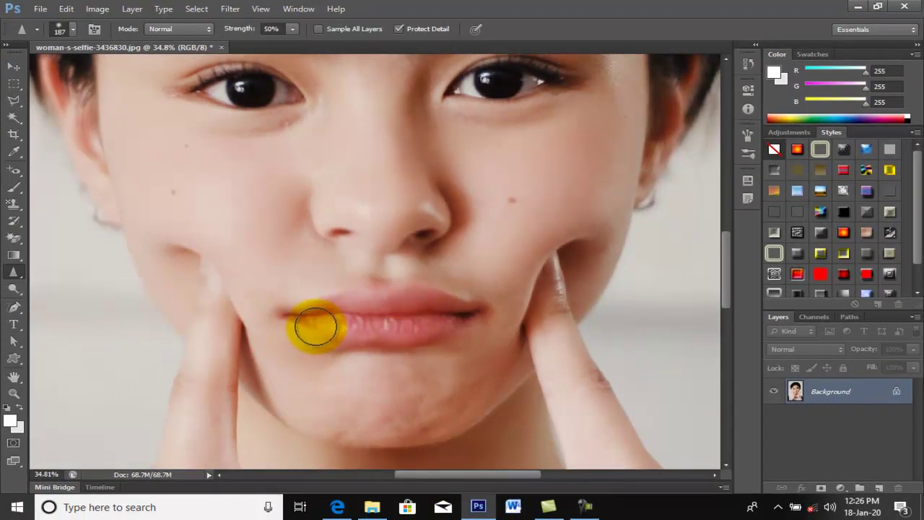
Set the Sharpen brush to 199 px, 2% hardness and 100% strength.
left_click_drag(404, 313, 340, 320)
left_click(69, 287)
right_click(448, 241)
left_click_drag(570, 271, 573, 271)
left_click(469, 304)
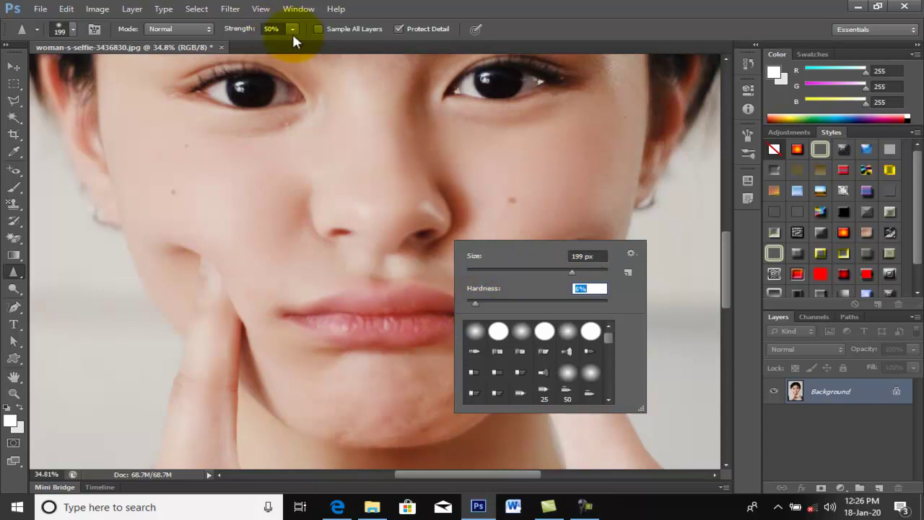
key("Return")
left_click_drag(287, 50, 340, 51)
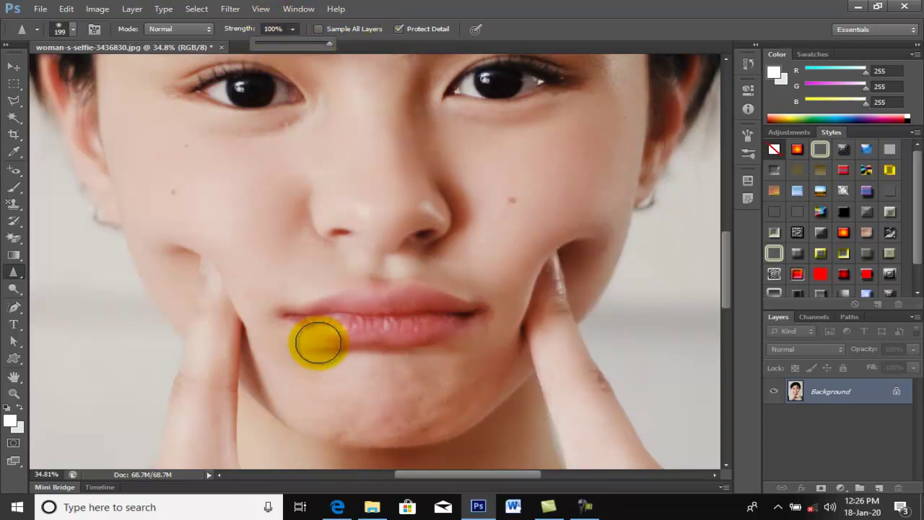
Sharpen across the lower lip in several strokes.
mouse_move(362, 309)
left_mouse_down()
mouse_move(418, 316)
mouse_move(409, 303)
mouse_move(293, 308)
mouse_move(320, 322)
mouse_move(419, 322)
mouse_move(402, 325)
left_mouse_up()
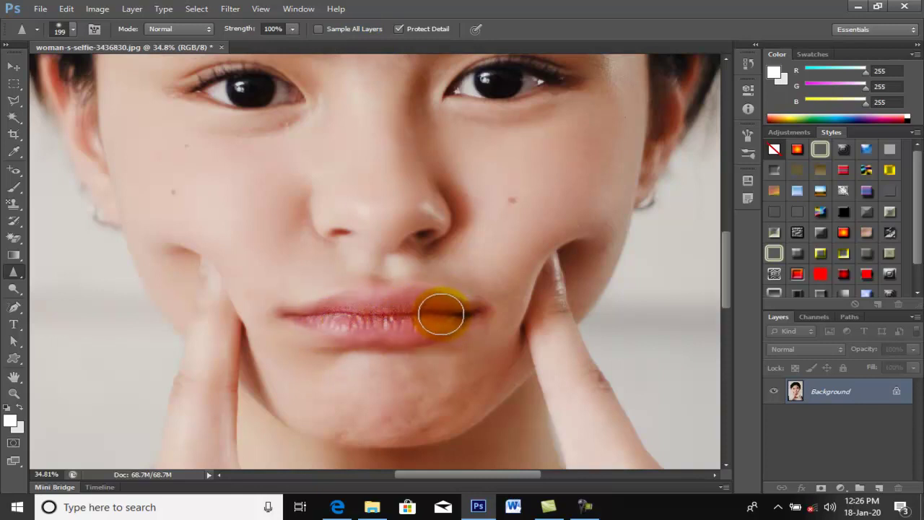
mouse_move(459, 311)
left_mouse_down()
mouse_move(337, 326)
mouse_move(398, 328)
left_mouse_up()
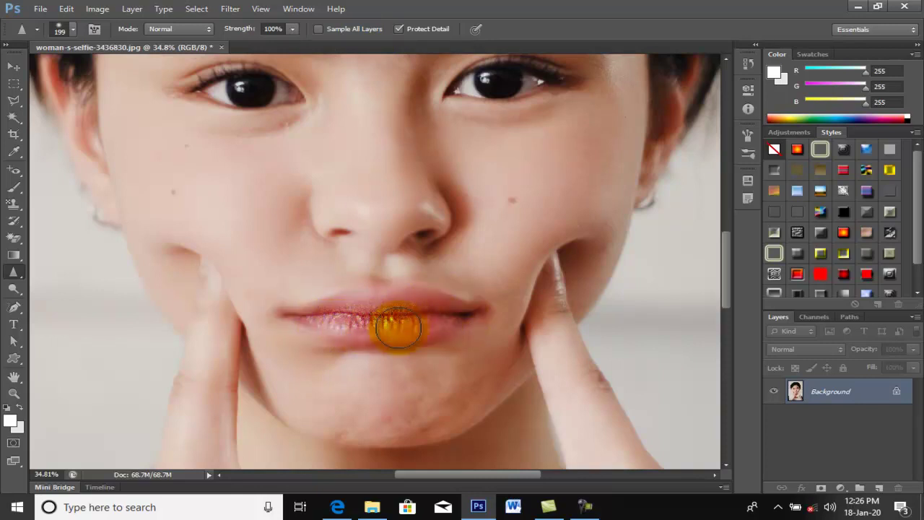
mouse_move(459, 315)
left_mouse_down()
mouse_move(367, 319)
mouse_move(361, 310)
mouse_move(482, 318)
left_mouse_up()
scroll(430, 309, "down", 2)
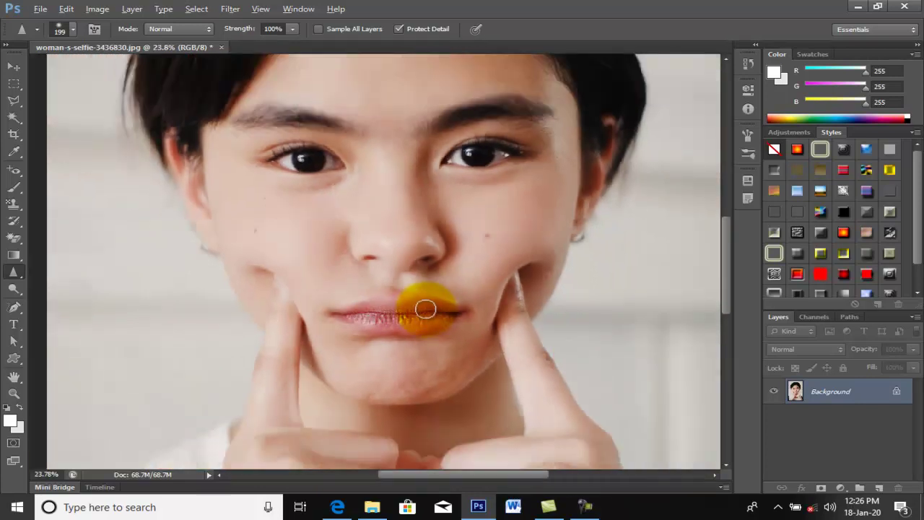
scroll(423, 309, "down", 2)
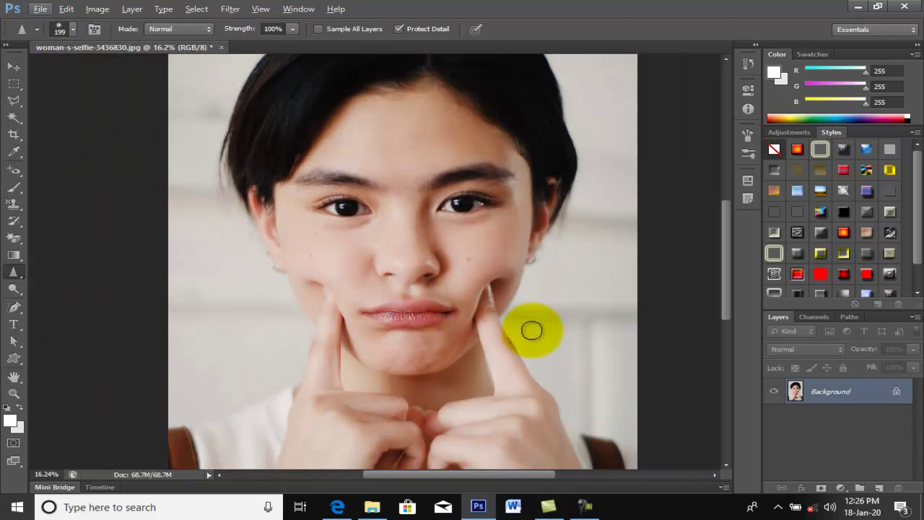
scroll(401, 332, "up", 2)
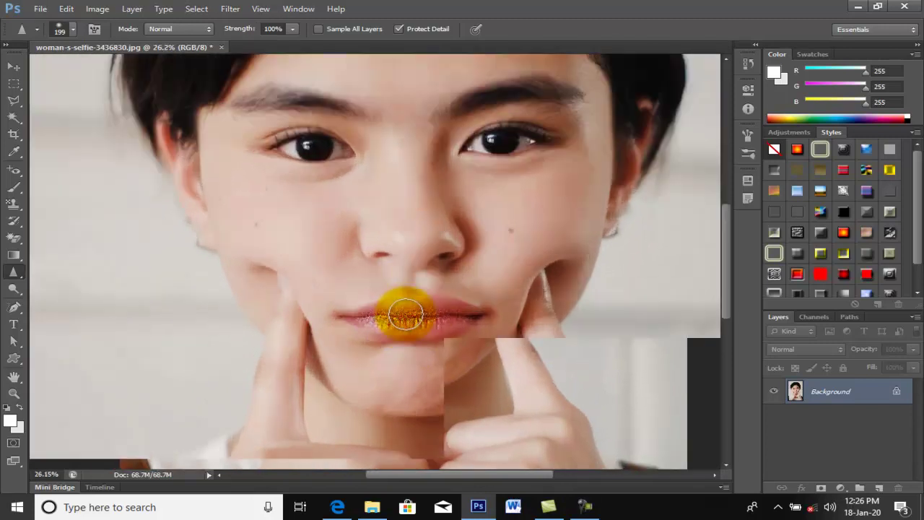
right_click(13, 274)
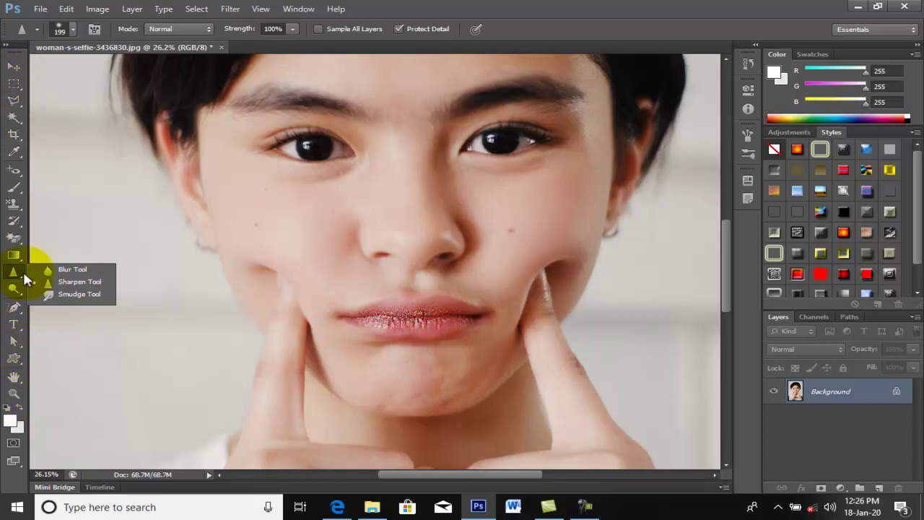
Replace the Sharpen Tool with the Smudge Tool at 50% strength.
left_click(50, 278)
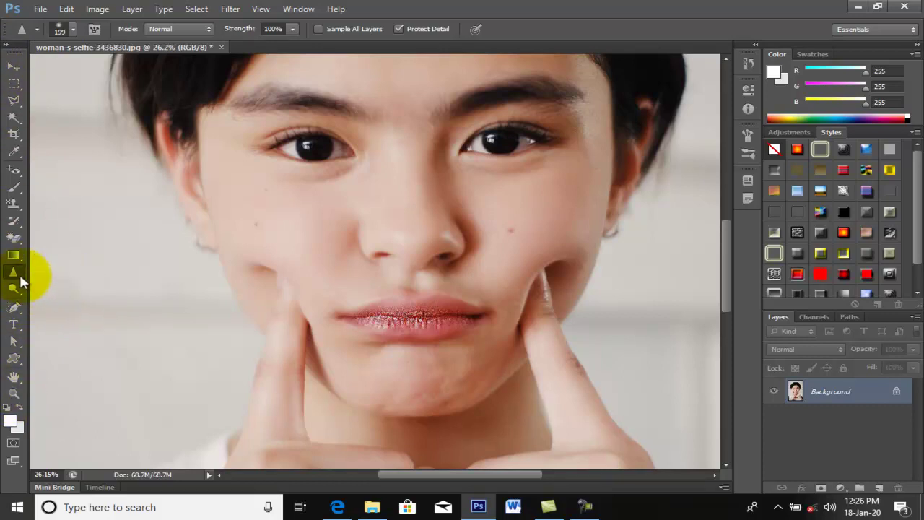
right_click(13, 272)
left_click(65, 299)
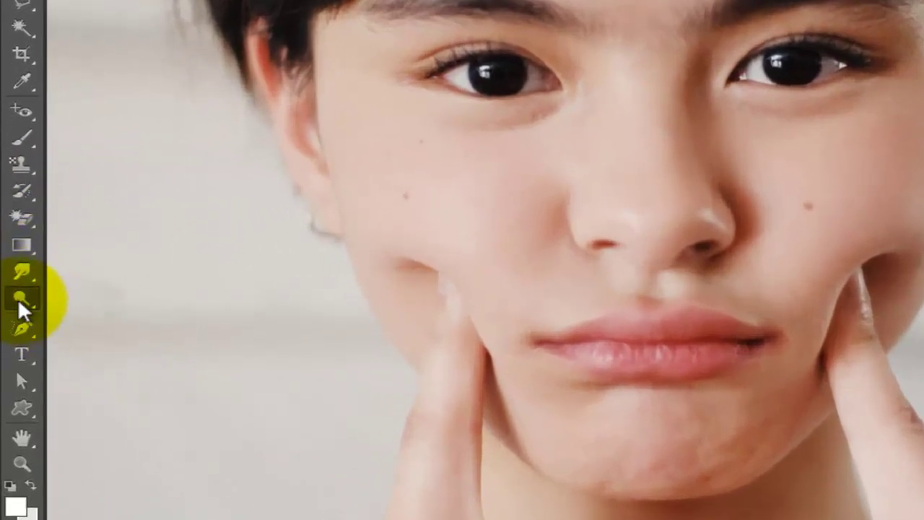
right_click(17, 298)
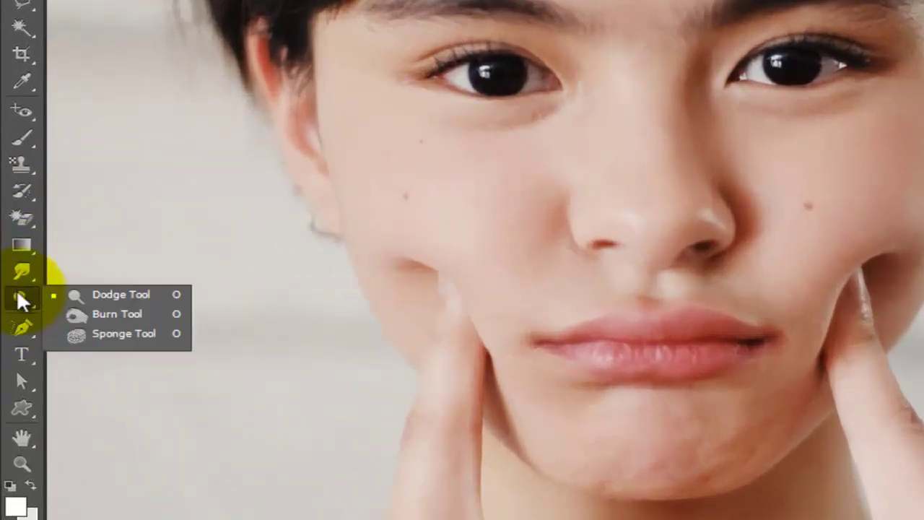
right_click(18, 275)
left_click(124, 314)
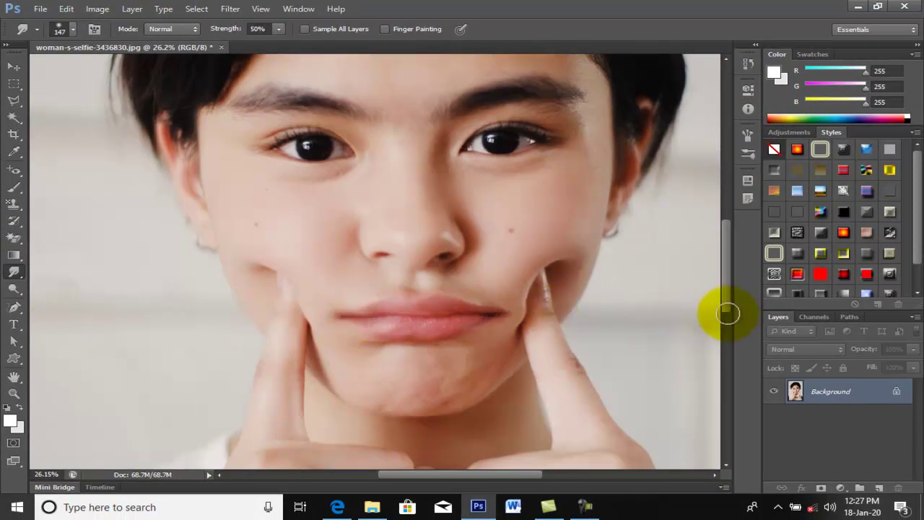
Smudge the lips and right cheek edge, then undo those distortions.
left_click(397, 325)
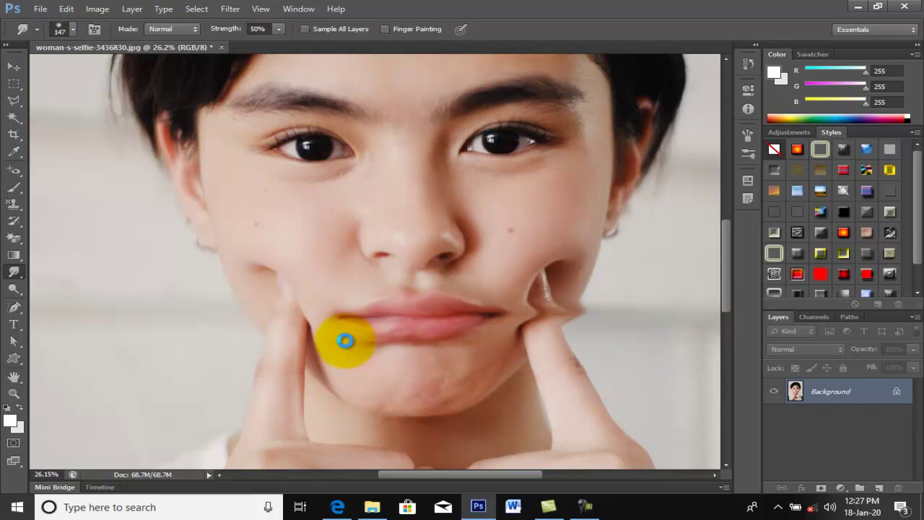
left_click_drag(394, 325, 330, 340)
left_click_drag(561, 306, 578, 330)
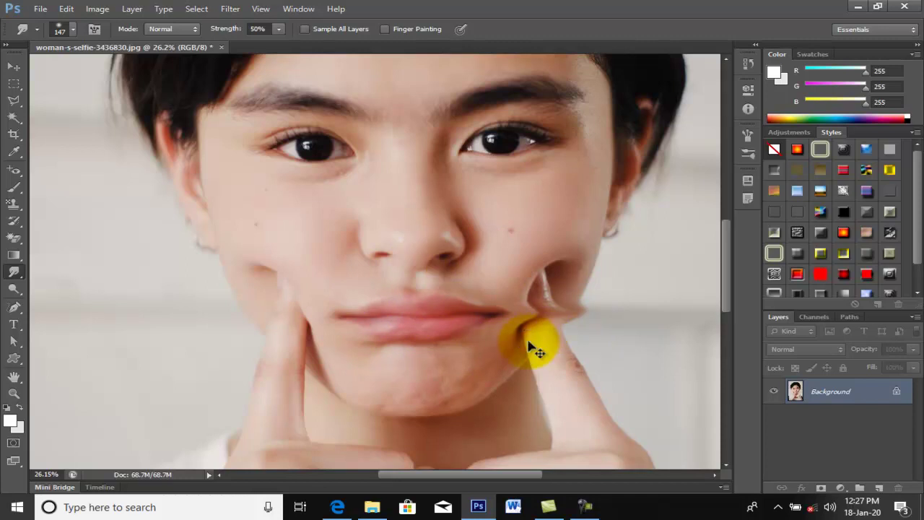
key("ctrl+alt+z")
key("ctrl+alt+z")
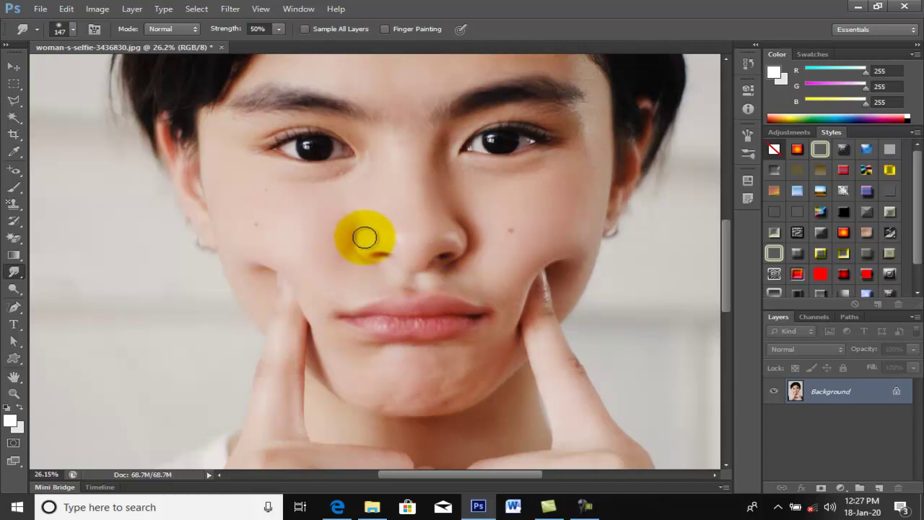
Smear the skin across the nose and zoom out.
left_click_drag(359, 247, 465, 239)
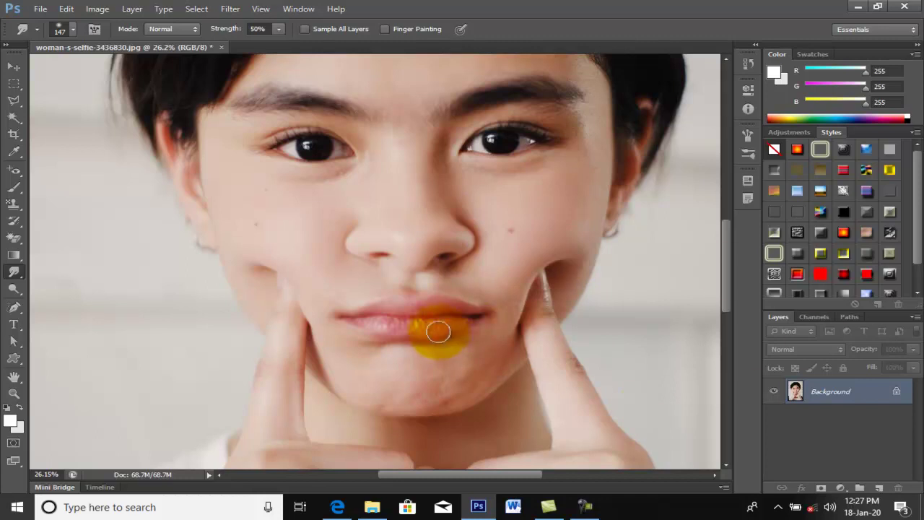
scroll(423, 323, "down", 1)
scroll(423, 324, "down", 1)
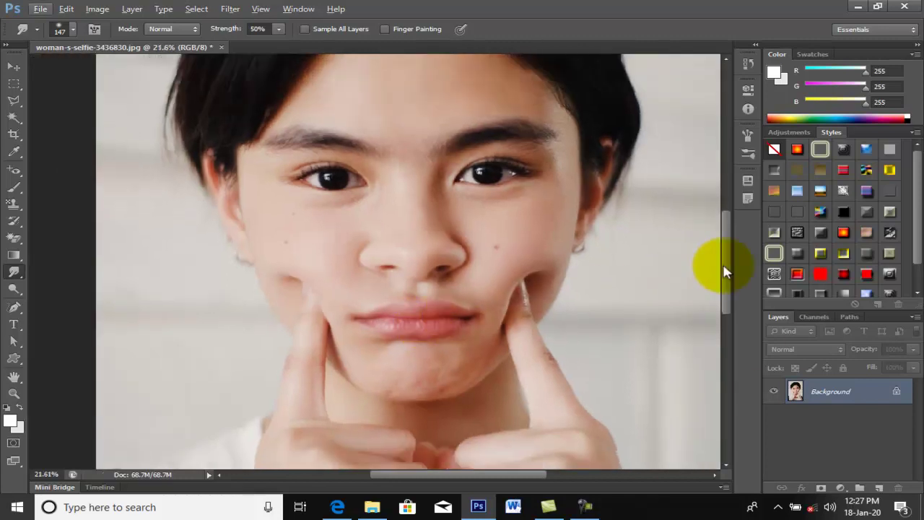
left_click_drag(726, 272, 725, 260)
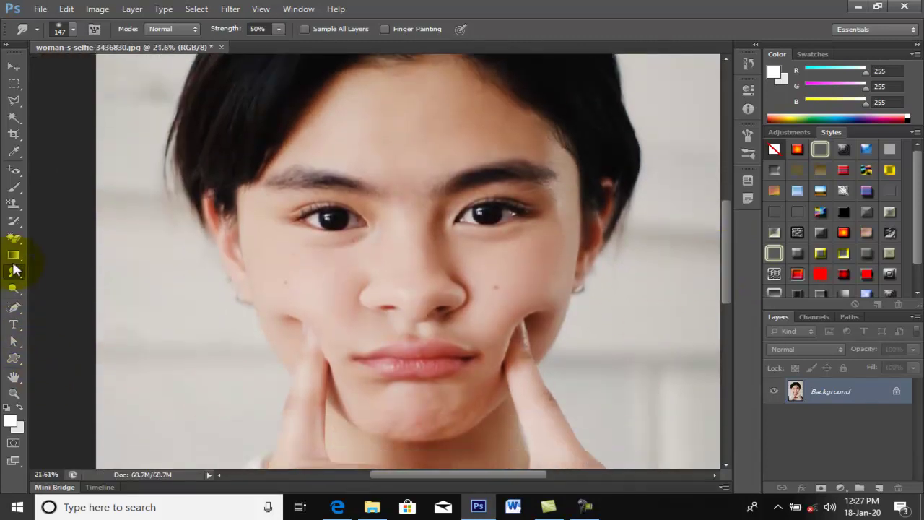
Try the History Brush, reselect the Smudge Tool, then show the Dodge/Burn/Sponge choices.
left_click(13, 223)
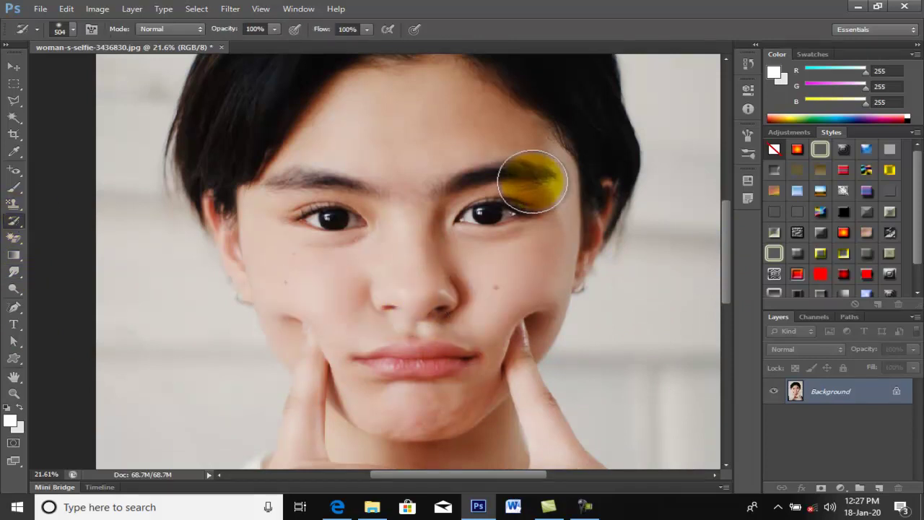
left_click(16, 281)
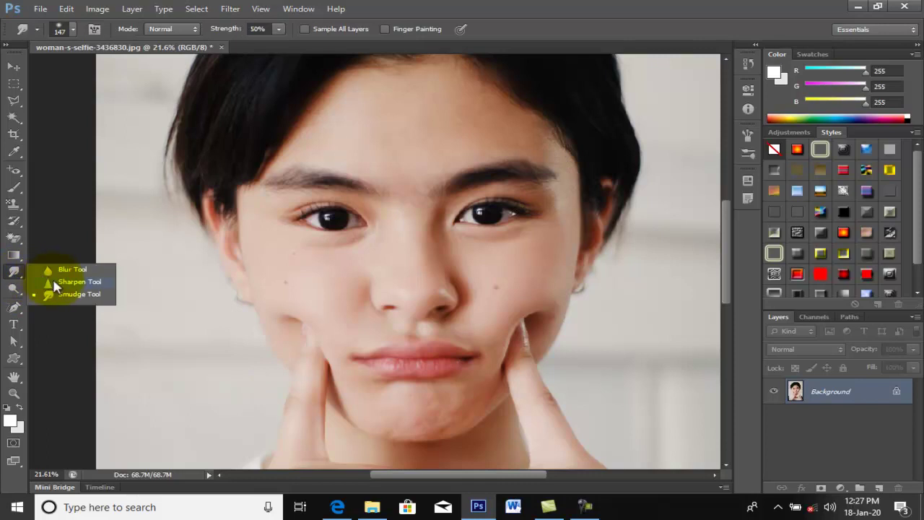
left_click(79, 294)
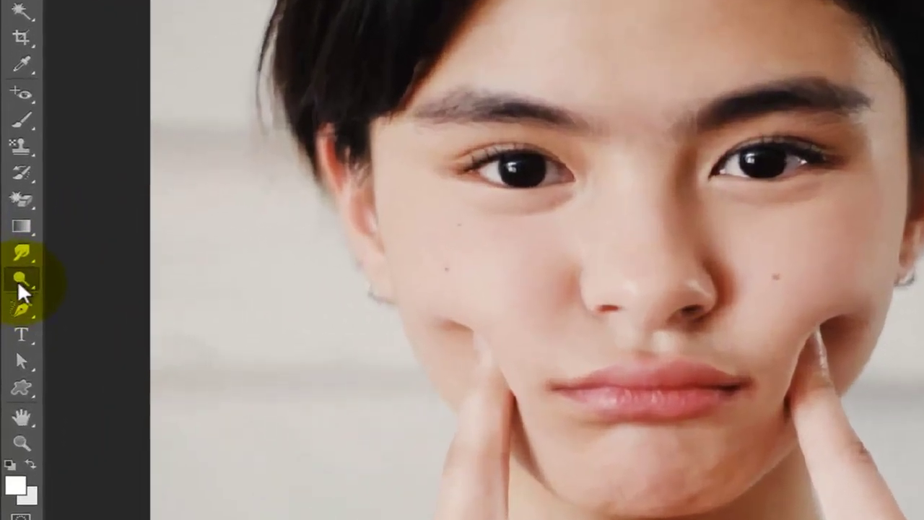
left_click(16, 289)
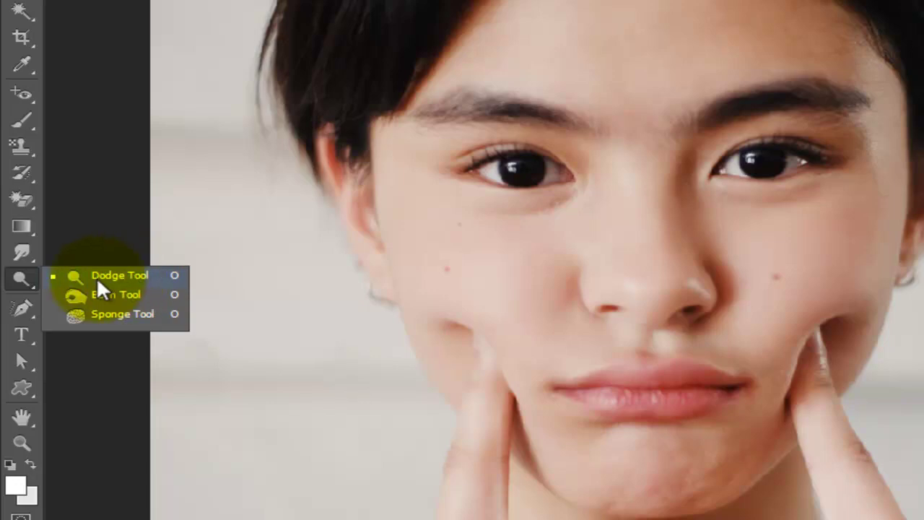
Dodge both cheeks into pale patches with a 432 px, 0%-hardness brush.
left_click(116, 278)
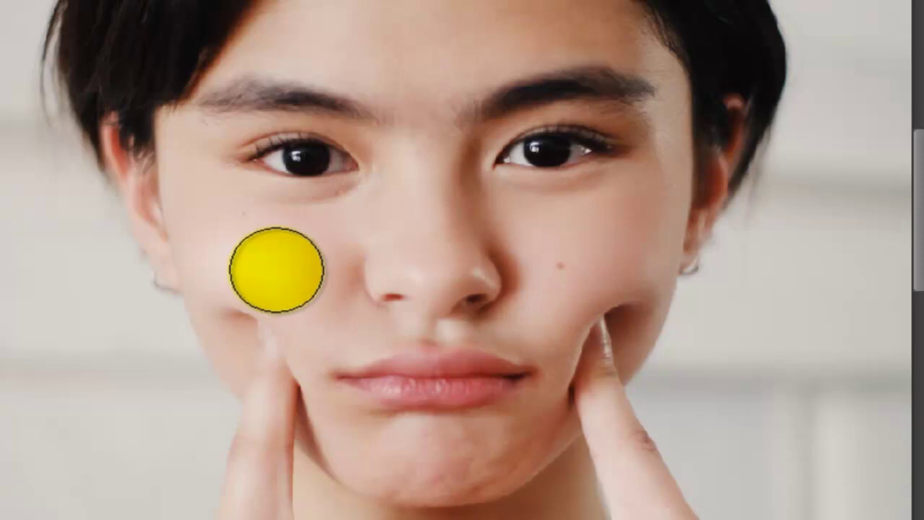
right_click(458, 98)
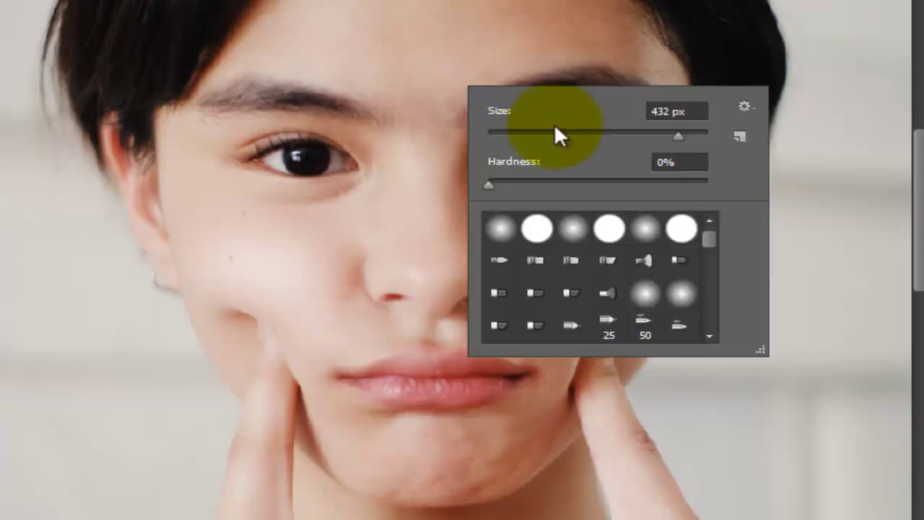
mouse_move(288, 275)
left_mouse_down()
mouse_move(208, 232)
mouse_move(556, 286)
mouse_move(574, 262)
mouse_move(595, 258)
mouse_move(557, 243)
mouse_move(559, 282)
mouse_move(544, 316)
mouse_move(577, 262)
mouse_move(631, 246)
mouse_move(732, 247)
left_mouse_up()
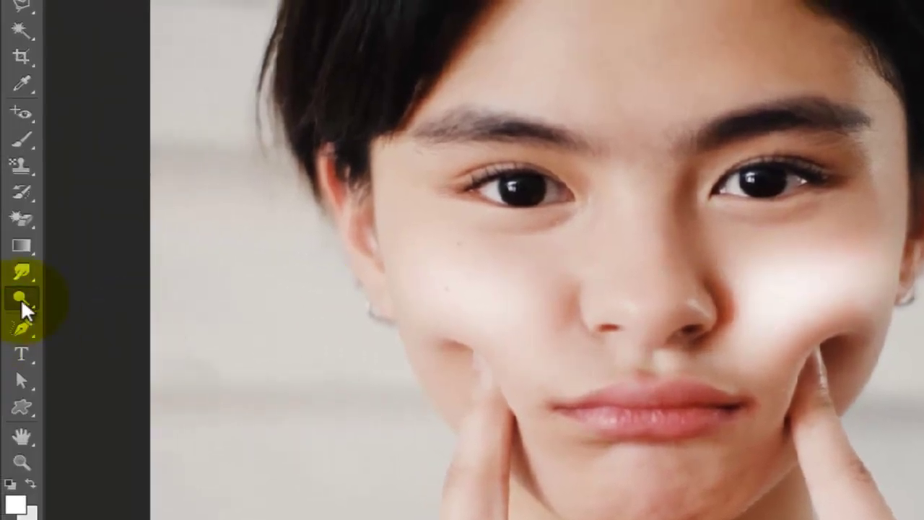
left_click(21, 296)
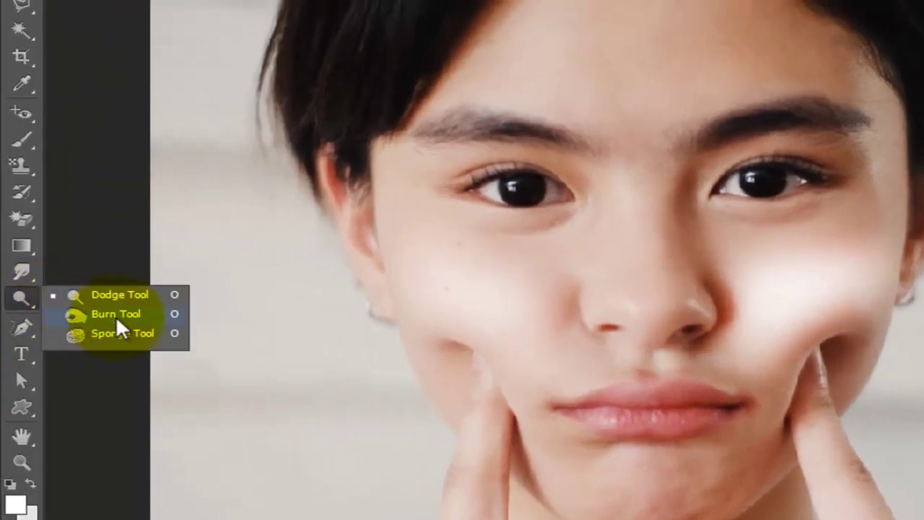
Switch to the Burn Tool and darken the eyebrows.
left_click(118, 321)
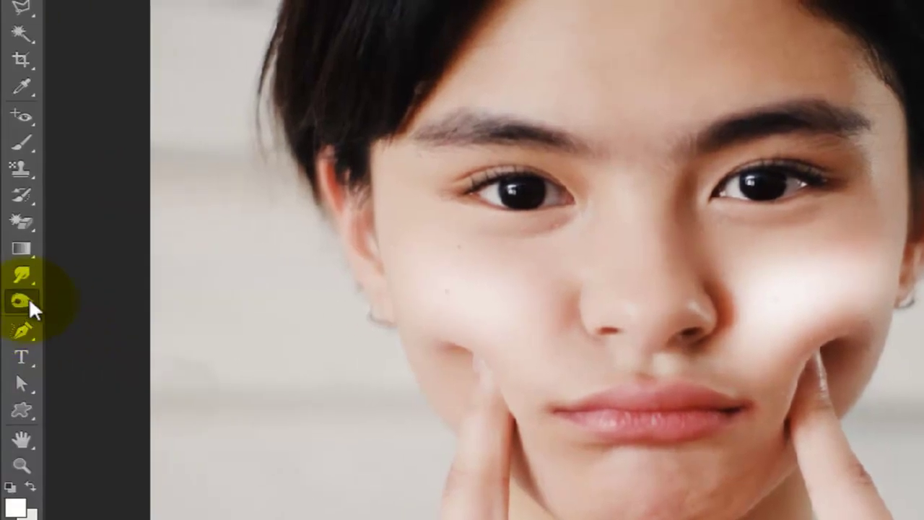
right_click(22, 302)
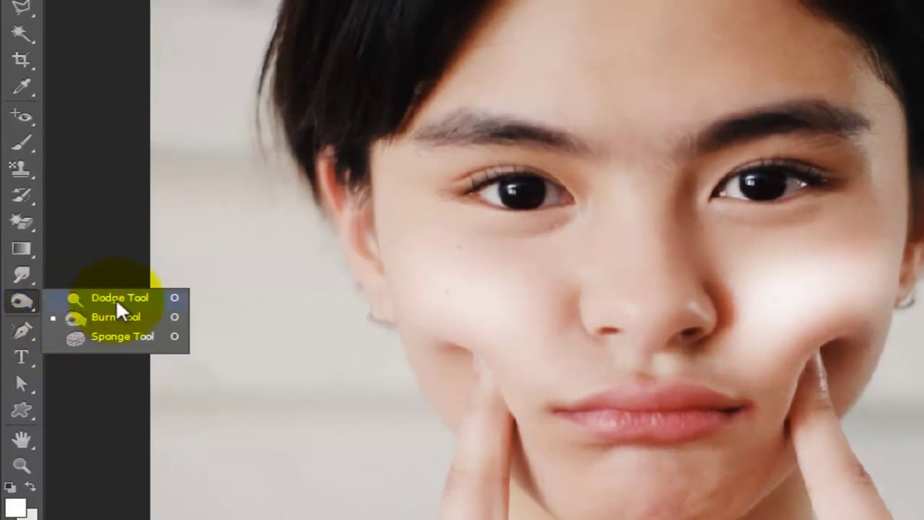
left_click(135, 319)
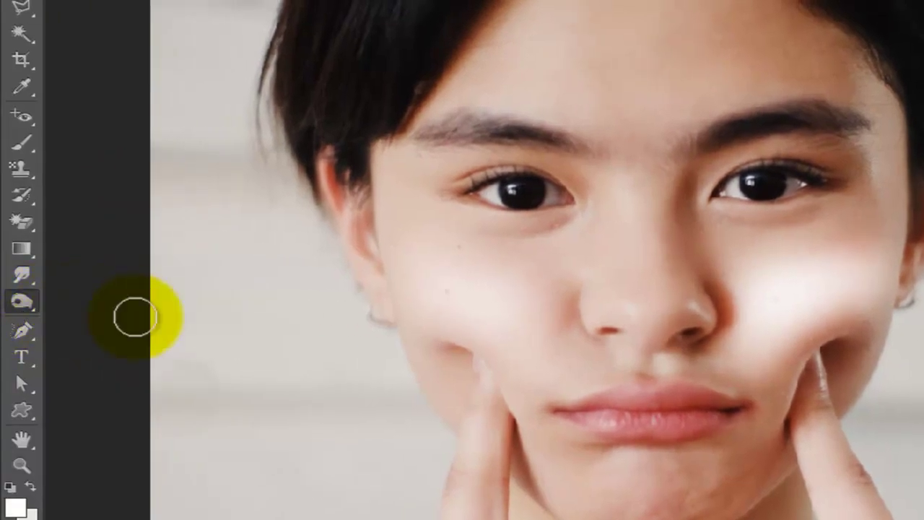
mouse_move(528, 113)
left_mouse_down()
mouse_move(603, 155)
mouse_move(455, 120)
mouse_move(426, 147)
mouse_move(567, 135)
mouse_move(590, 150)
mouse_move(423, 140)
mouse_move(462, 123)
mouse_move(568, 147)
mouse_move(846, 130)
mouse_move(824, 132)
mouse_move(828, 117)
mouse_move(877, 138)
mouse_move(515, 103)
mouse_move(427, 149)
mouse_move(458, 128)
mouse_move(743, 349)
mouse_move(756, 378)
mouse_move(743, 181)
mouse_move(501, 192)
mouse_move(790, 171)
left_mouse_up()
Desaturate the left eye, nose bridge and forehead with a 189 px Sponge brush.
left_click(29, 299)
mouse_move(30, 299)
left_mouse_down()
mouse_move(118, 351)
mouse_move(130, 345)
left_mouse_up()
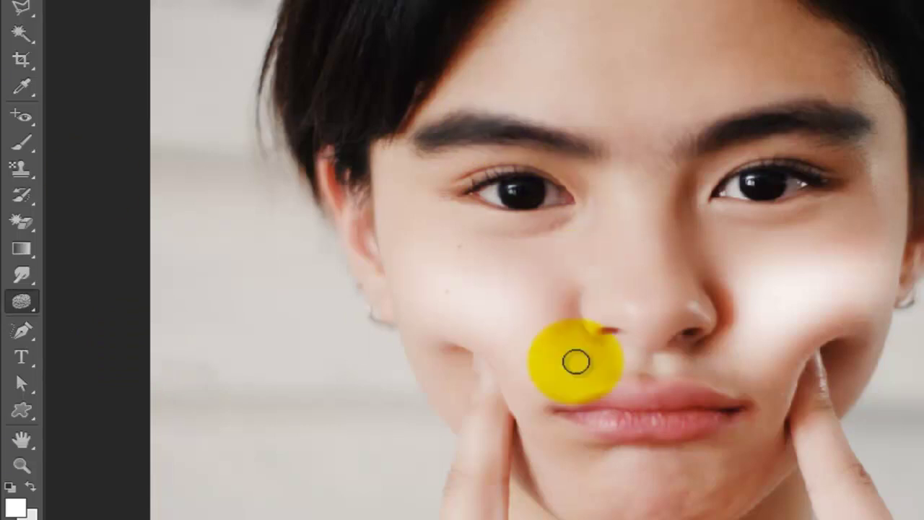
right_click(791, 238)
left_click_drag(807, 247, 732, 234)
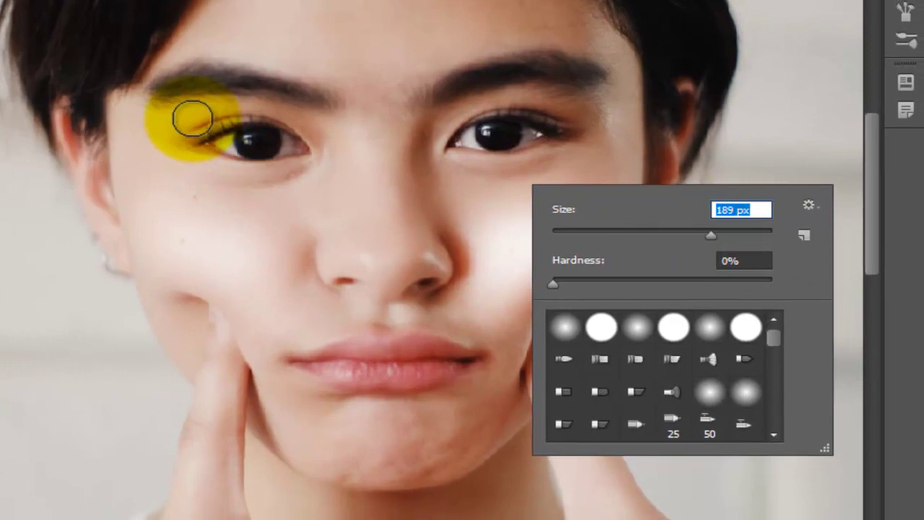
key("Return")
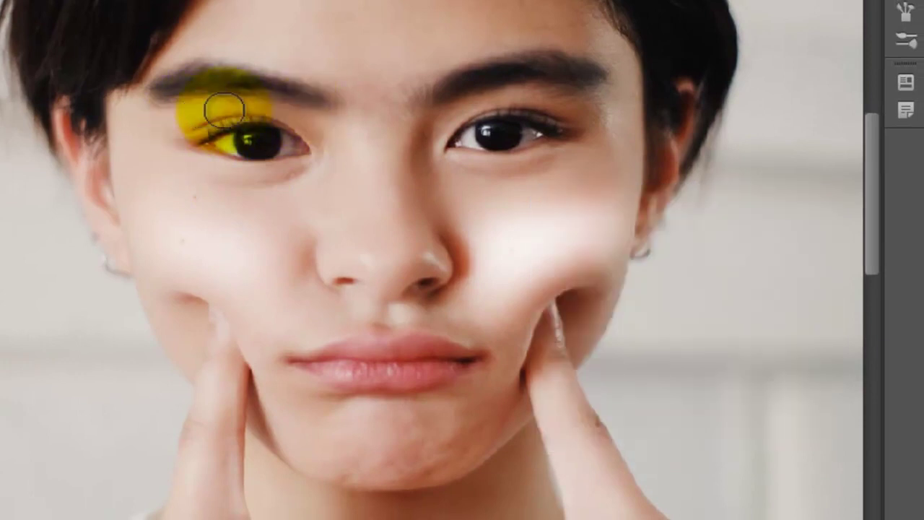
mouse_move(197, 113)
left_mouse_down()
mouse_move(323, 130)
mouse_move(452, 117)
left_mouse_up()
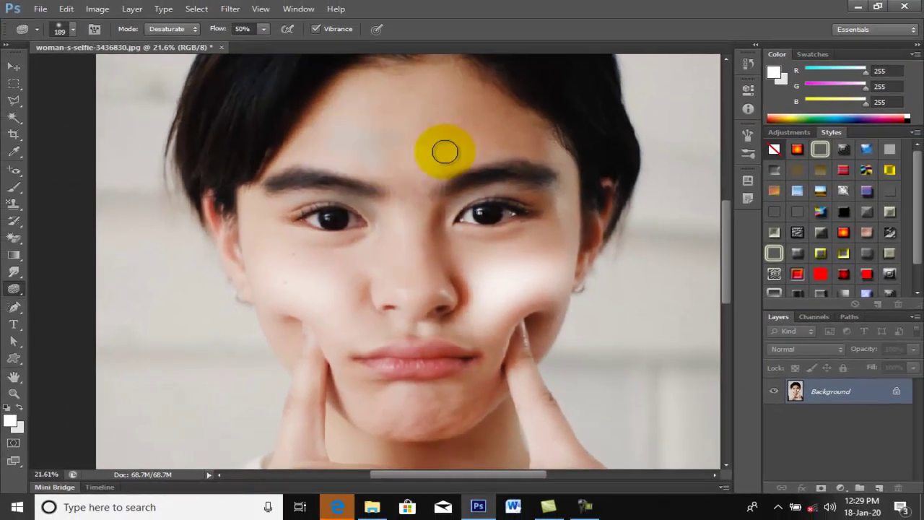
mouse_move(452, 117)
left_mouse_down()
mouse_move(363, 114)
mouse_move(534, 138)
mouse_move(458, 94)
mouse_move(499, 256)
mouse_move(524, 252)
mouse_move(501, 295)
mouse_move(551, 229)
mouse_move(487, 202)
mouse_move(479, 227)
mouse_move(404, 313)
mouse_move(337, 152)
mouse_move(396, 175)
mouse_move(408, 139)
mouse_move(555, 226)
mouse_move(446, 187)
mouse_move(458, 237)
mouse_move(489, 214)
mouse_move(243, 200)
mouse_move(479, 207)
mouse_move(421, 228)
mouse_move(126, 214)
mouse_move(4, 249)
left_mouse_up()
Return to the Dodge Tool with a 432 px brush and 50% Exposure.
left_click(16, 291)
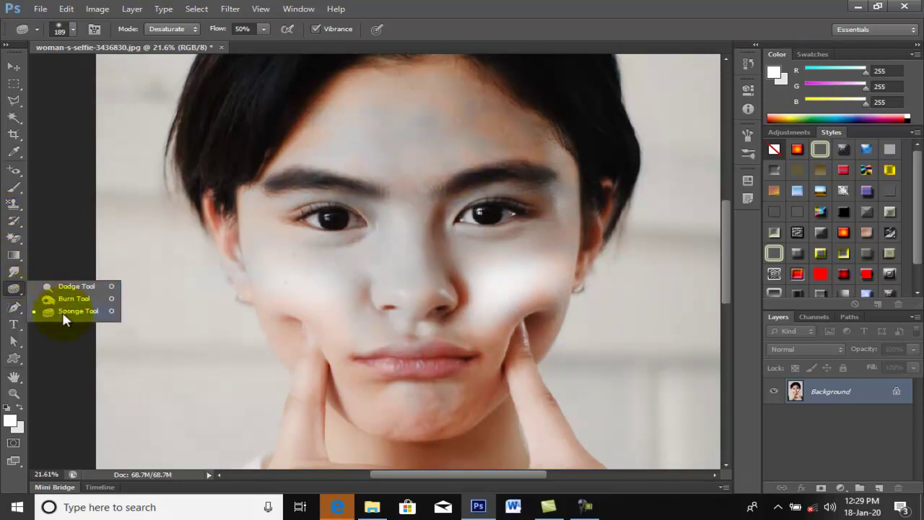
left_click(75, 286)
right_click(352, 194)
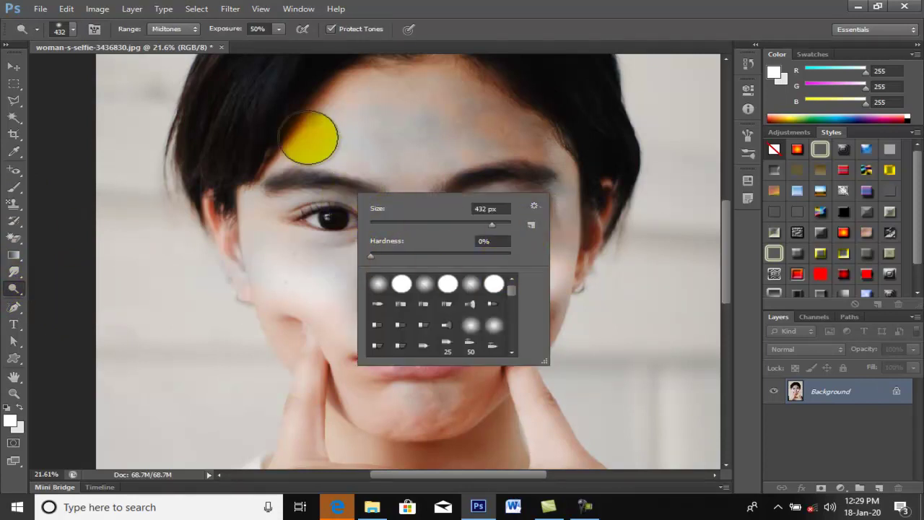
left_click(257, 30)
left_click(278, 29)
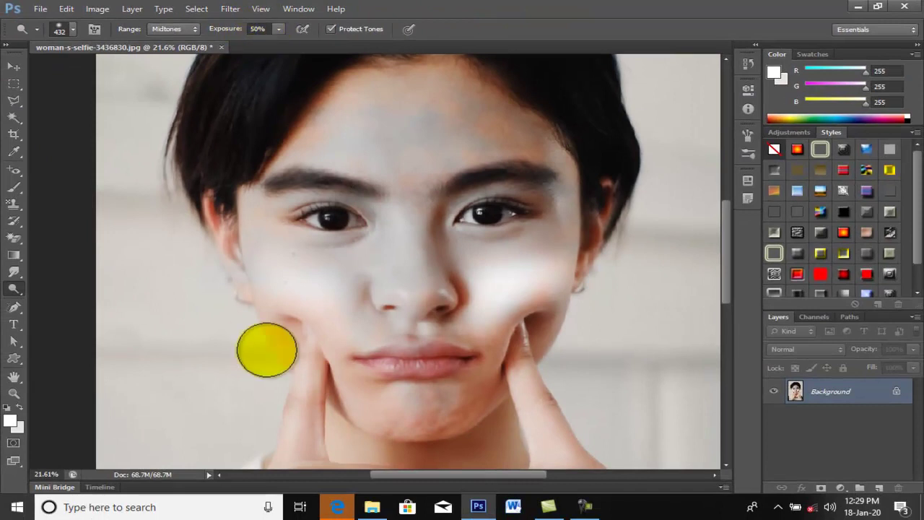
Close woman-s-selfie-3436830.jpg without saving its changes.
left_click(221, 46)
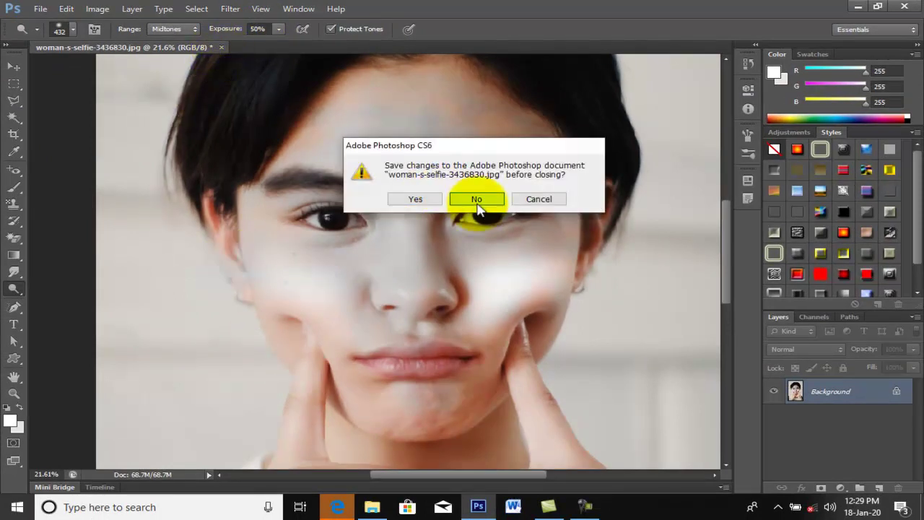
left_click(478, 201)
left_click(383, 511)
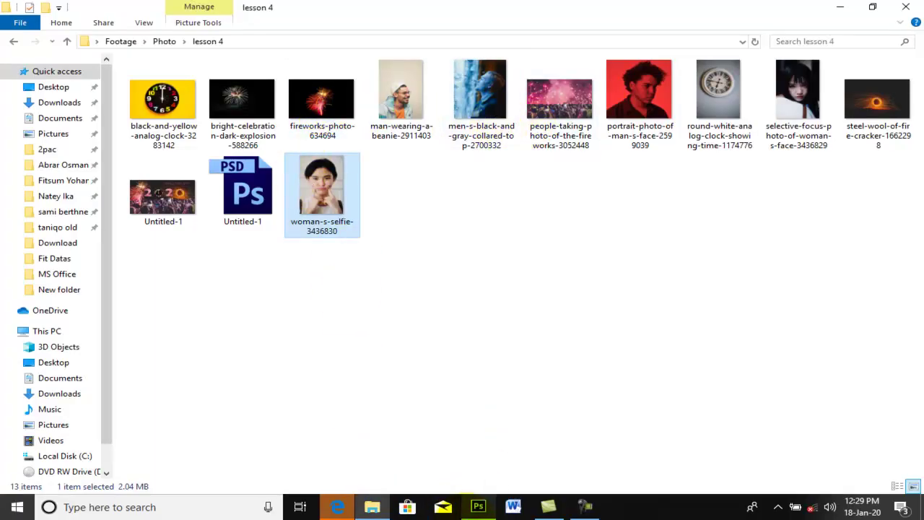
left_click(478, 507)
left_click(40, 10)
left_click(41, 10)
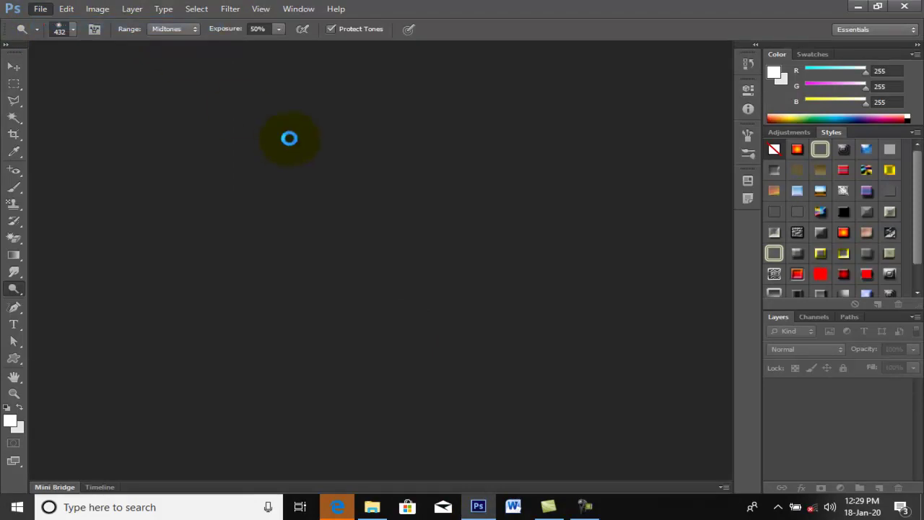
Create Untitled-1, a white 10 × 10 cm document at 300 ppi.
key("ctrl+n")
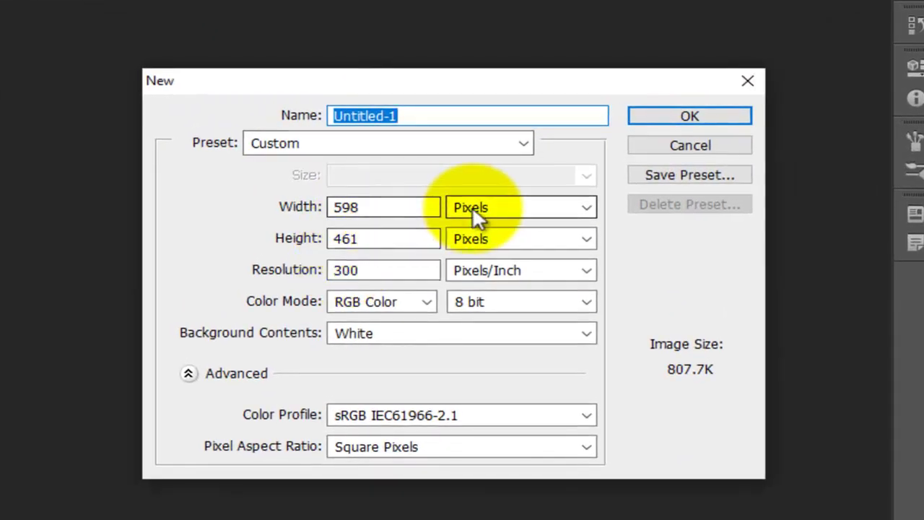
left_click(486, 209)
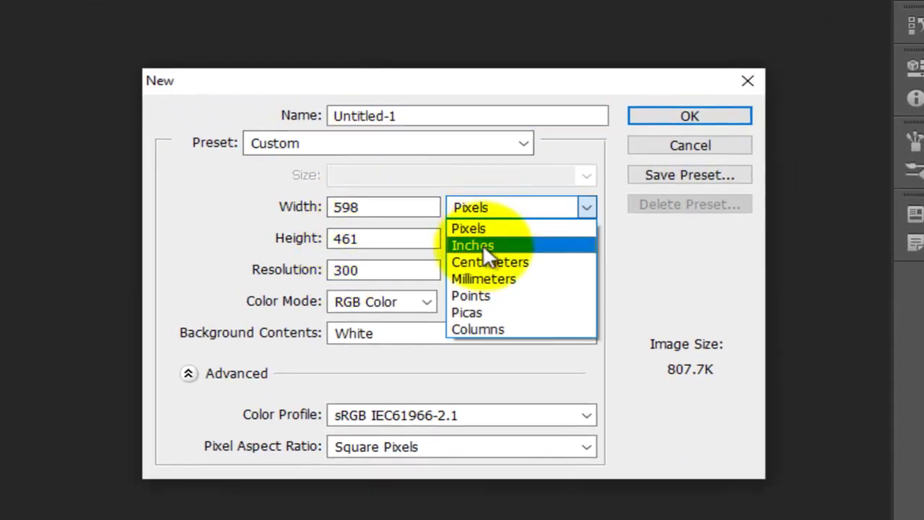
left_click(481, 262)
left_click_drag(372, 207, 285, 209)
type("0")
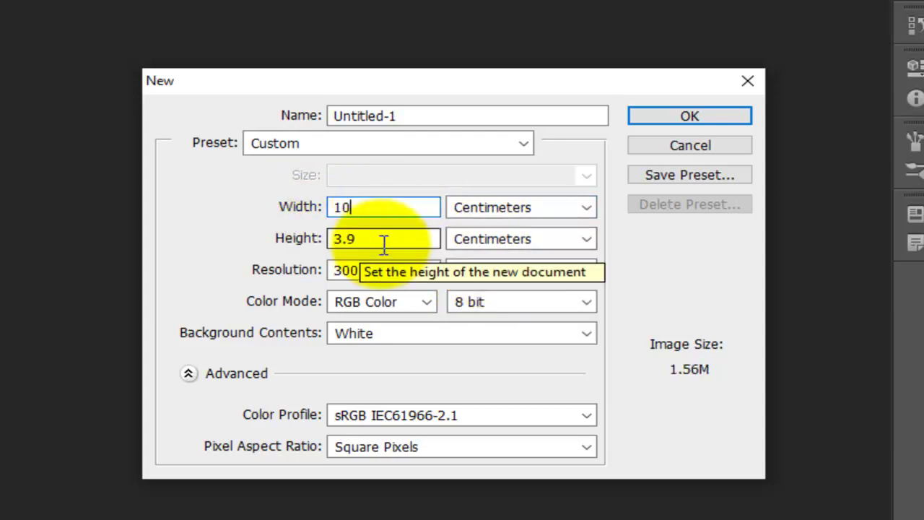
left_click(296, 240)
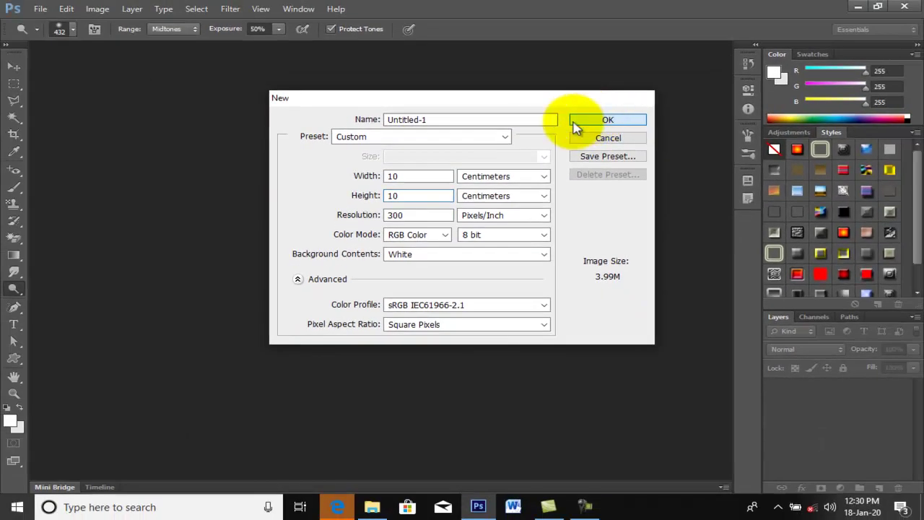
left_click(690, 116)
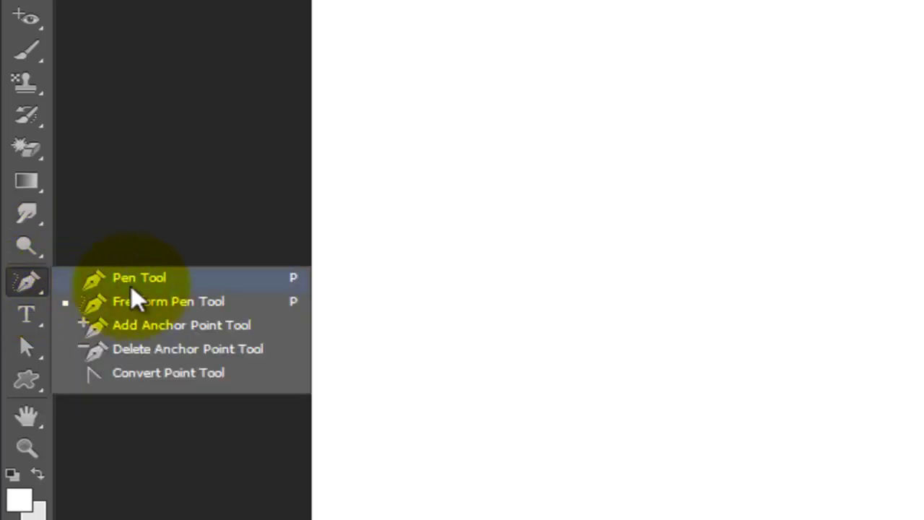
Make the standard Pen Tool the active tool.
left_click_drag(26, 286, 142, 284)
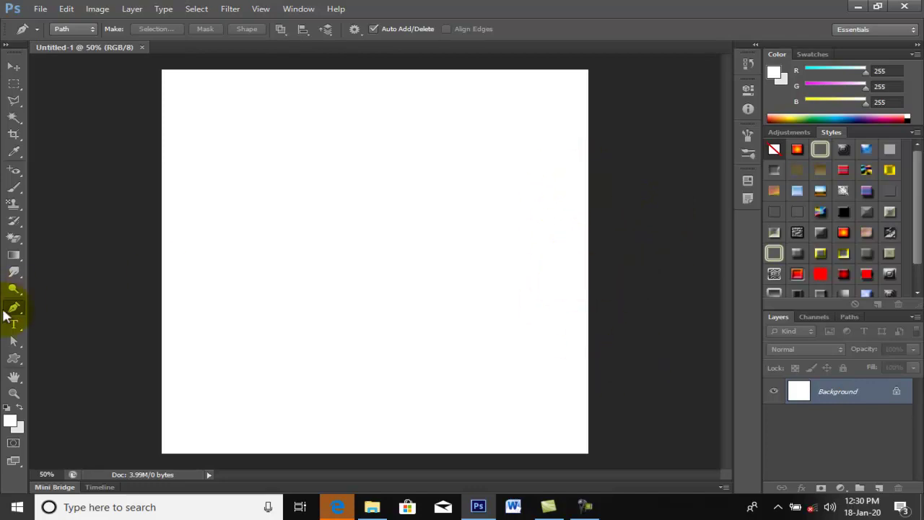
right_click(14, 309)
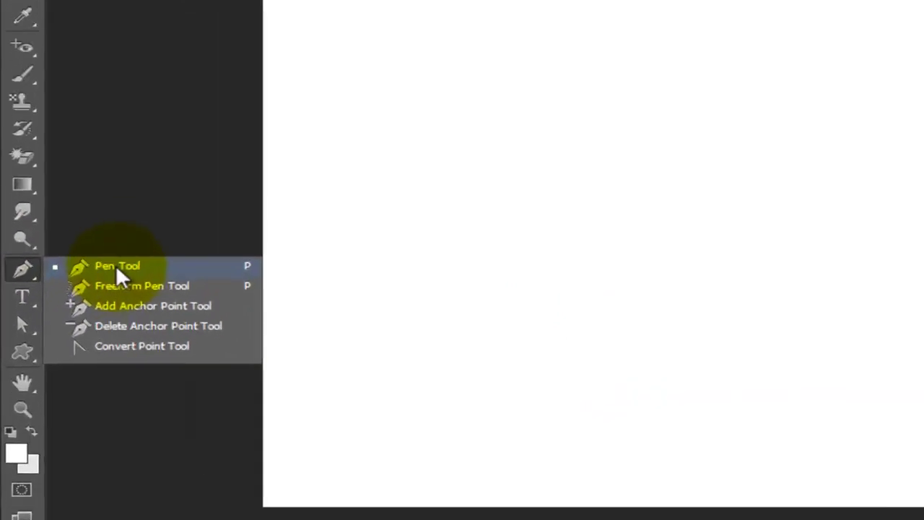
left_click(69, 305)
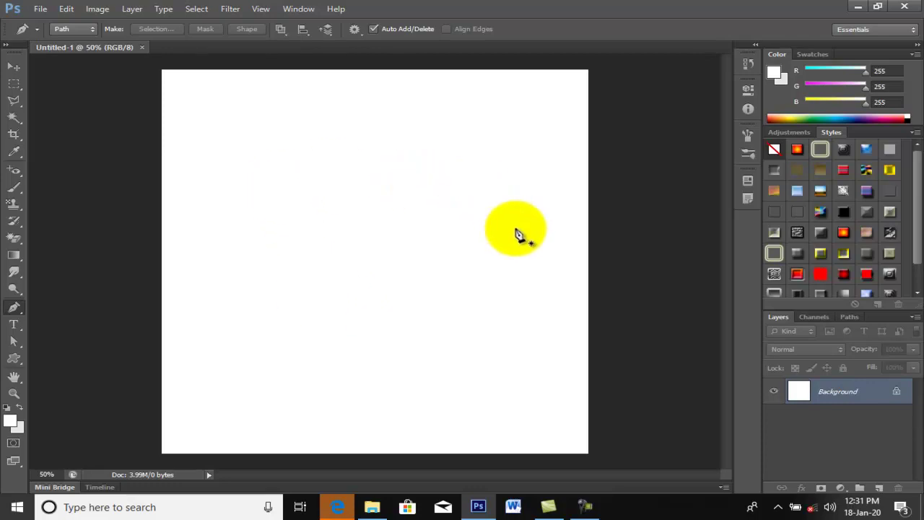
Draw a closed four-corner straight-line path on the upper canvas.
left_click(258, 154)
left_click(460, 164)
left_click(460, 315)
left_click(269, 314)
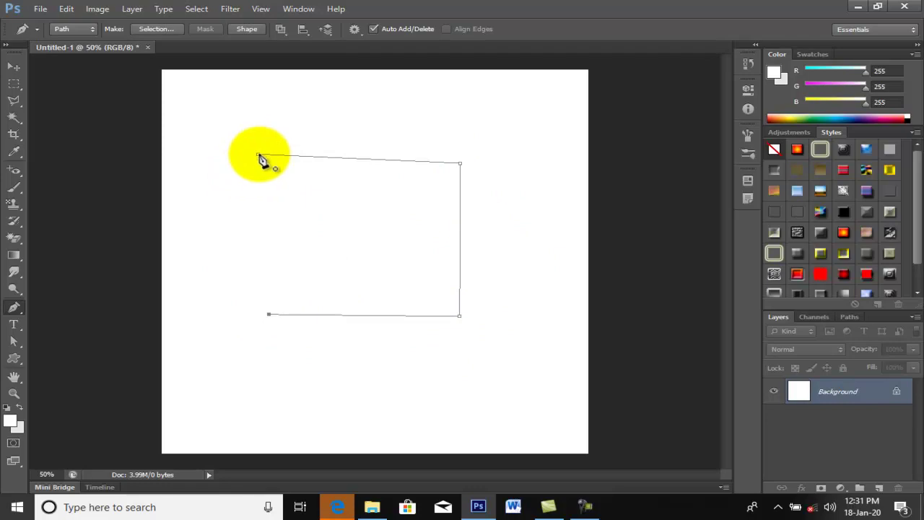
left_click(258, 155)
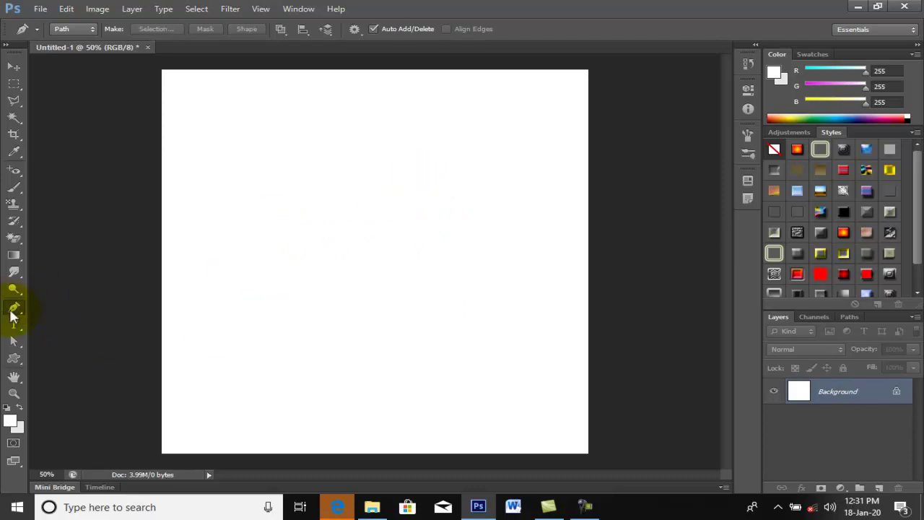
Switch the Pen Tool's drawing mode from Path to Shape.
right_click(16, 318)
left_click(58, 309)
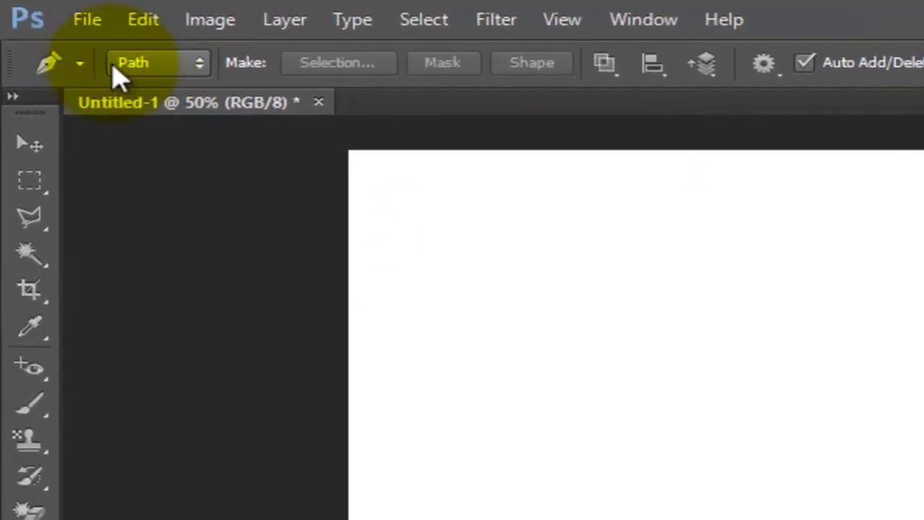
left_click(190, 63)
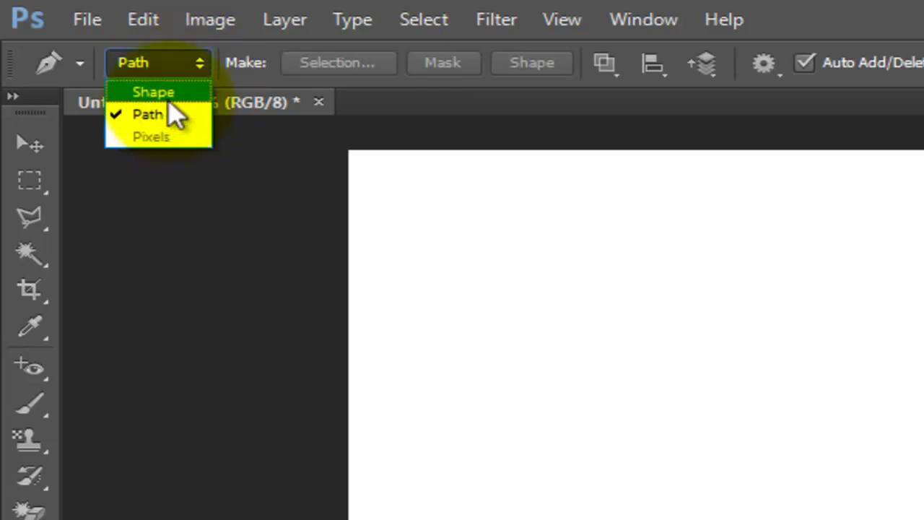
left_click(165, 123)
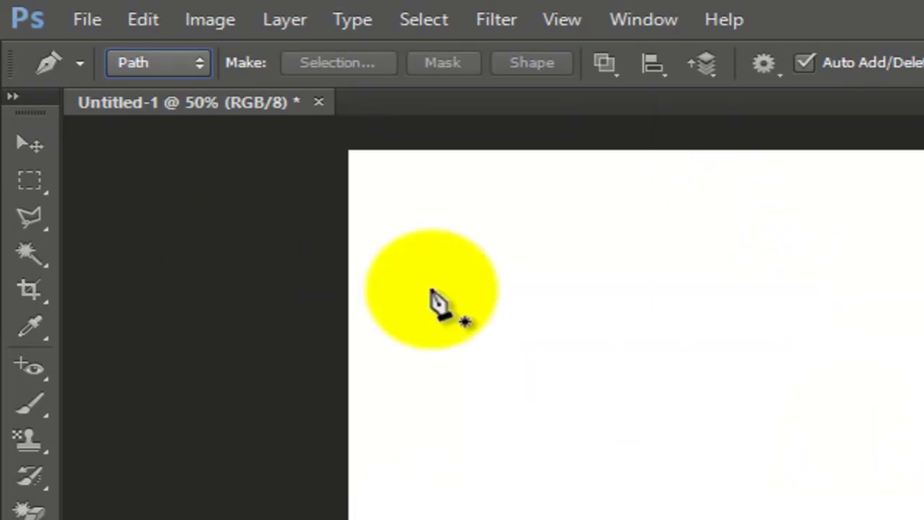
left_click(158, 64)
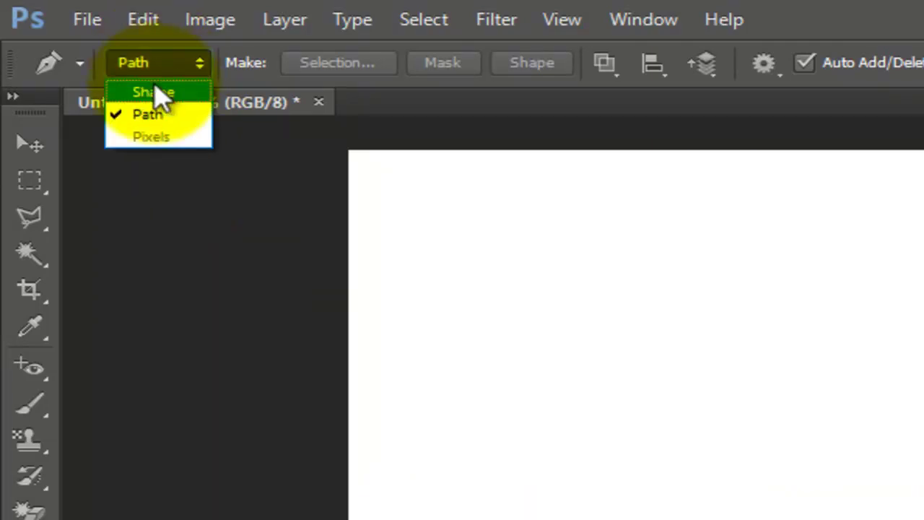
left_click(154, 93)
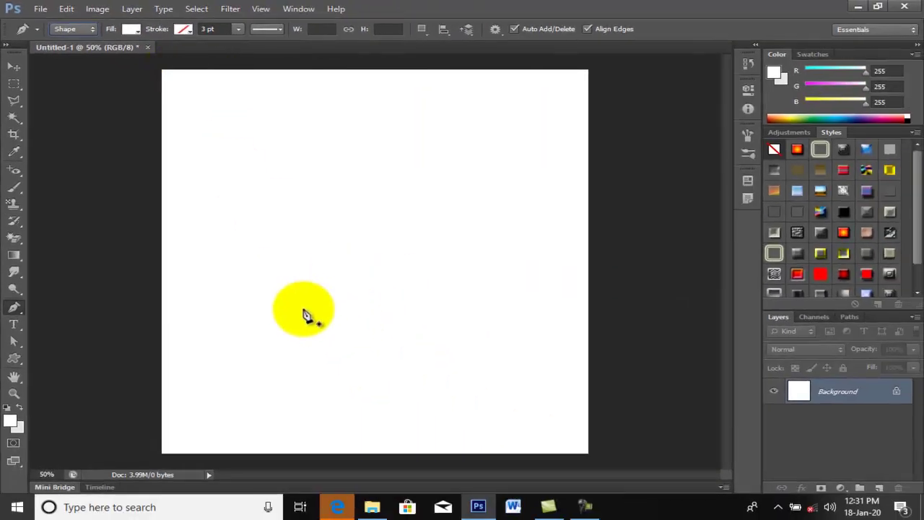
Draw a closed four-sided shape, creating the Shape 1 layer.
left_click(283, 315)
left_click(281, 199)
left_click(457, 177)
left_click(480, 311)
left_click(284, 315)
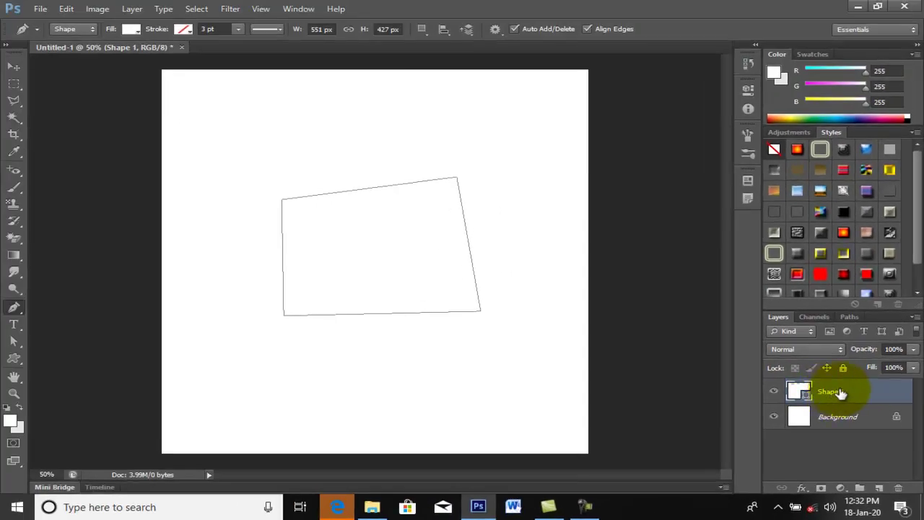
Delete the white Shape 1 layer and set the shape fill to red.
left_click_drag(840, 392, 898, 487)
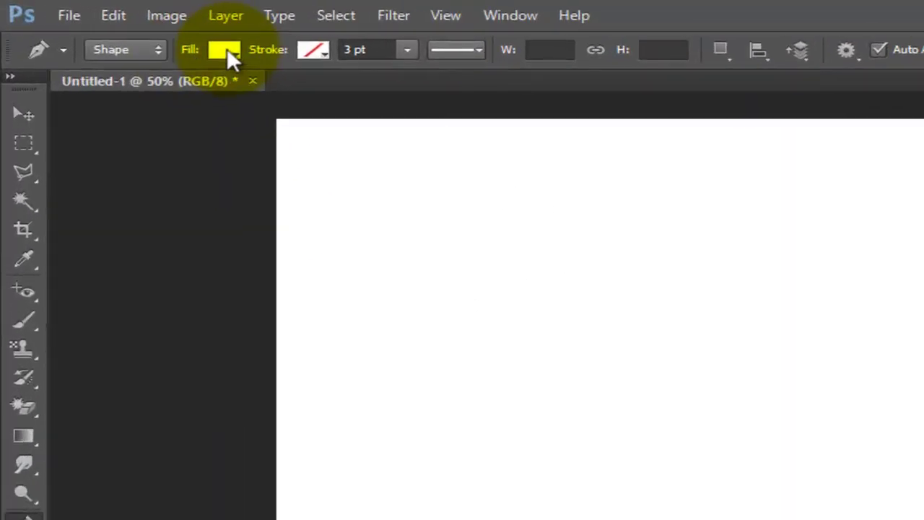
left_click(228, 52)
left_click(102, 173)
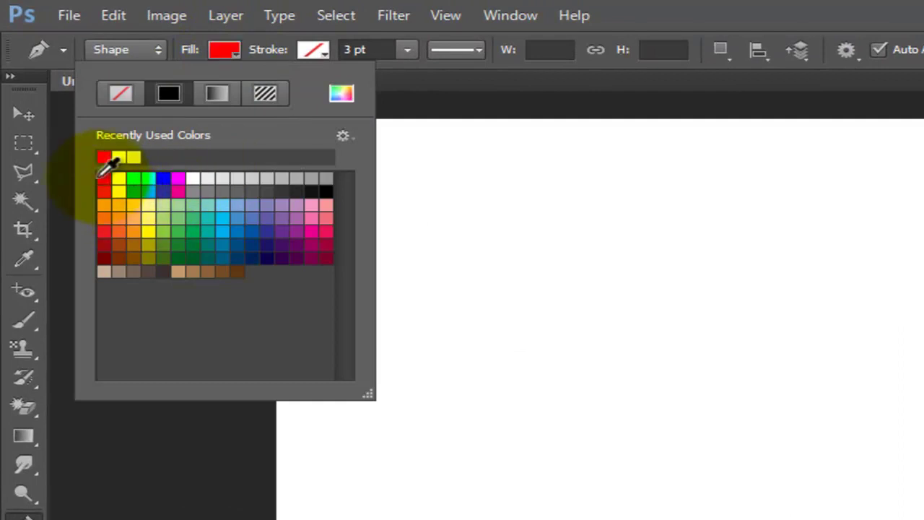
left_click(238, 47)
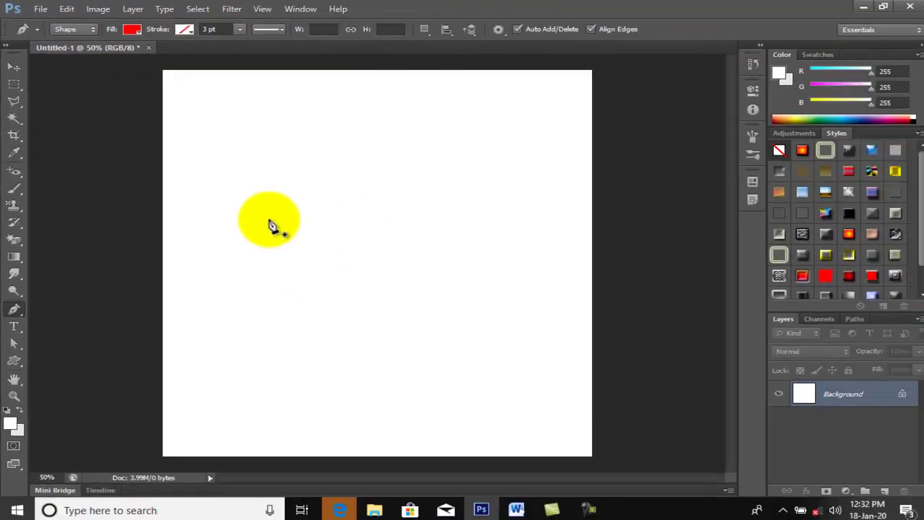
Draw a red quadrilateral, delete its layer, and place a fresh first anchor.
left_click(254, 171)
left_click(483, 178)
left_click(488, 320)
left_click(288, 305)
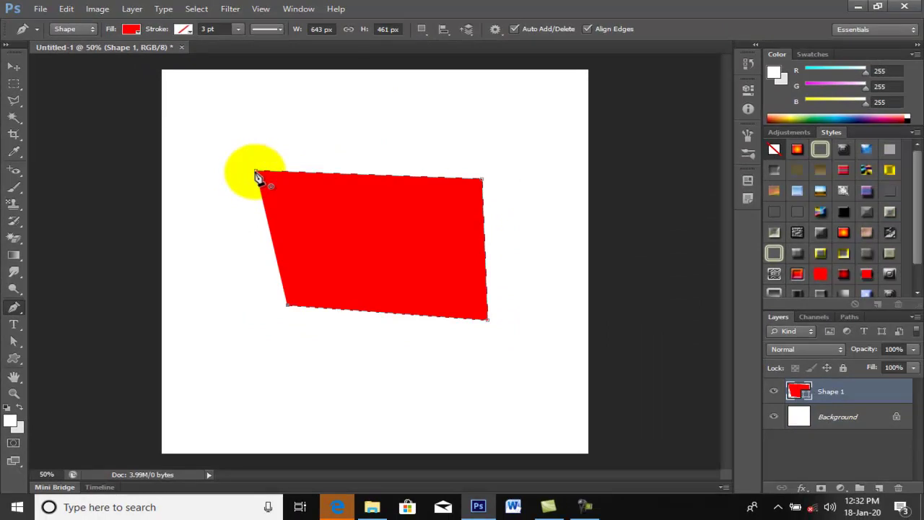
left_click(249, 175)
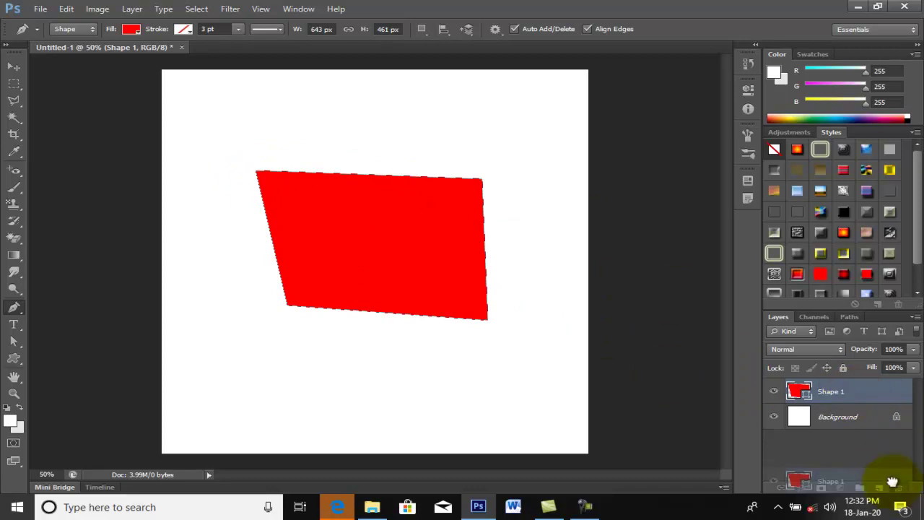
left_click_drag(856, 398, 899, 488)
left_click(244, 169)
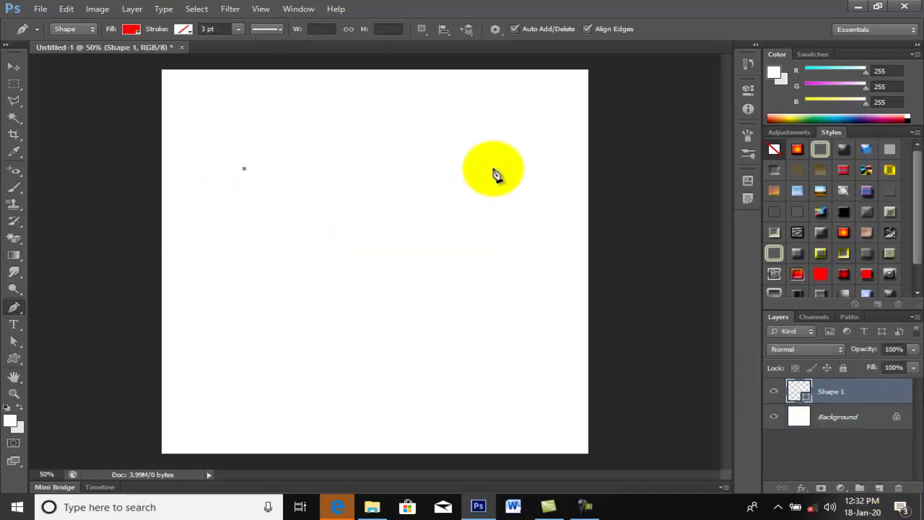
Place the top-right and bottom corners, then close the 701 × 413 px red shape.
left_click(493, 169)
left_click(497, 301)
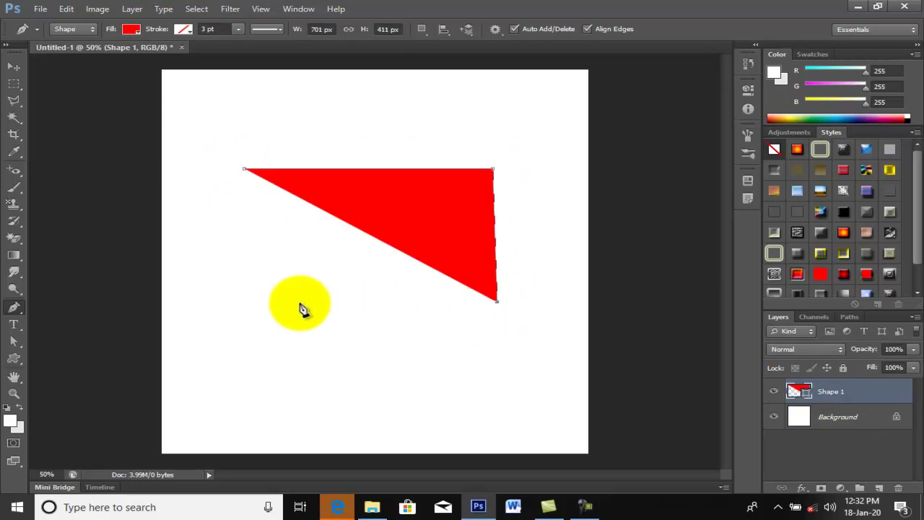
left_click(264, 302)
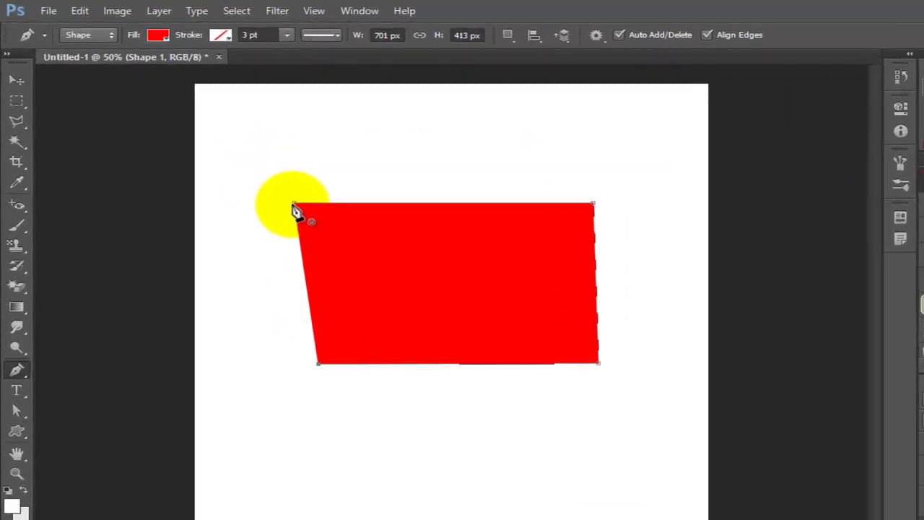
left_click(307, 215)
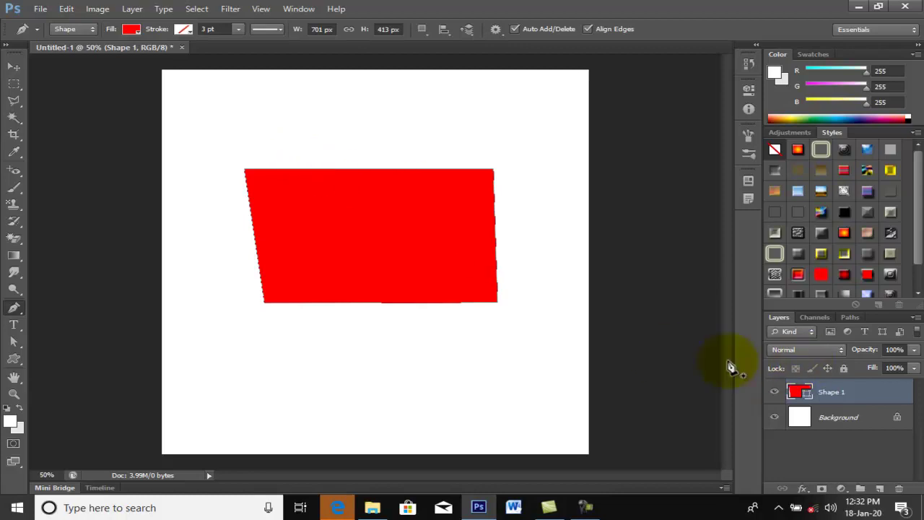
Delete the red Shape 1 layer and set the shape Fill to No Color with a cyan stroke.
mouse_move(825, 392)
left_mouse_down()
mouse_move(918, 483)
mouse_move(899, 488)
left_mouse_up()
left_click(132, 31)
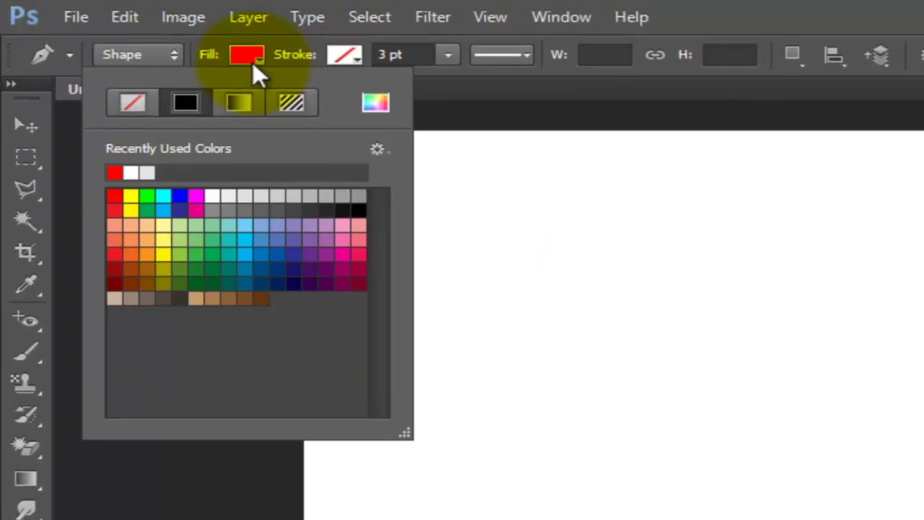
left_click(130, 102)
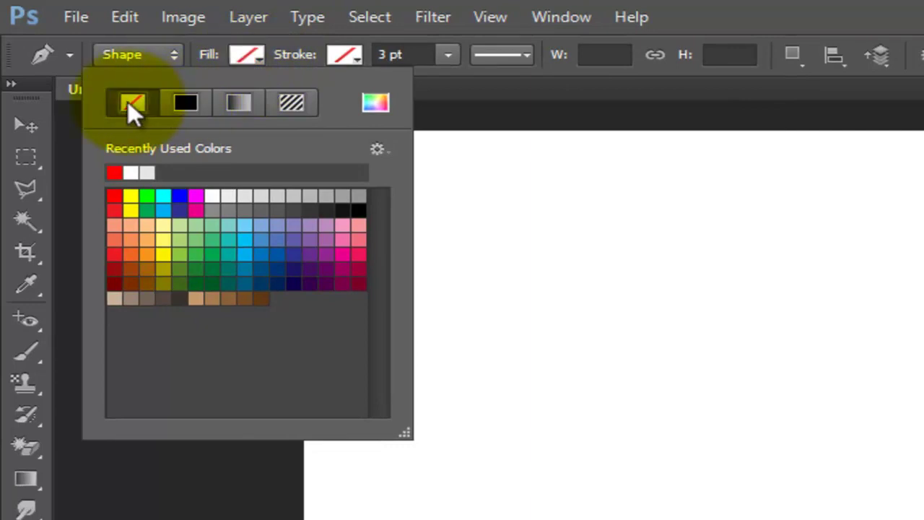
left_click(345, 55)
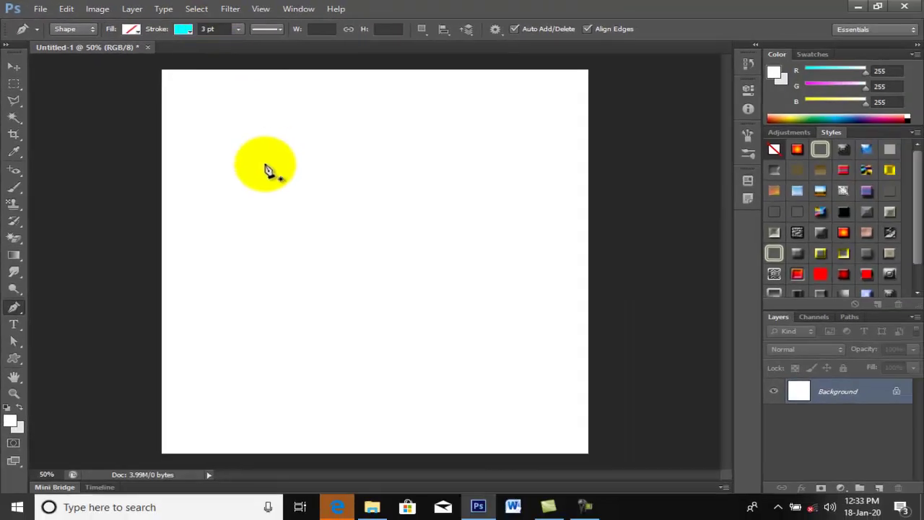
Draw a closed four-corner cyan outline, about 653 × 509 px, with the Pen.
left_click(264, 164)
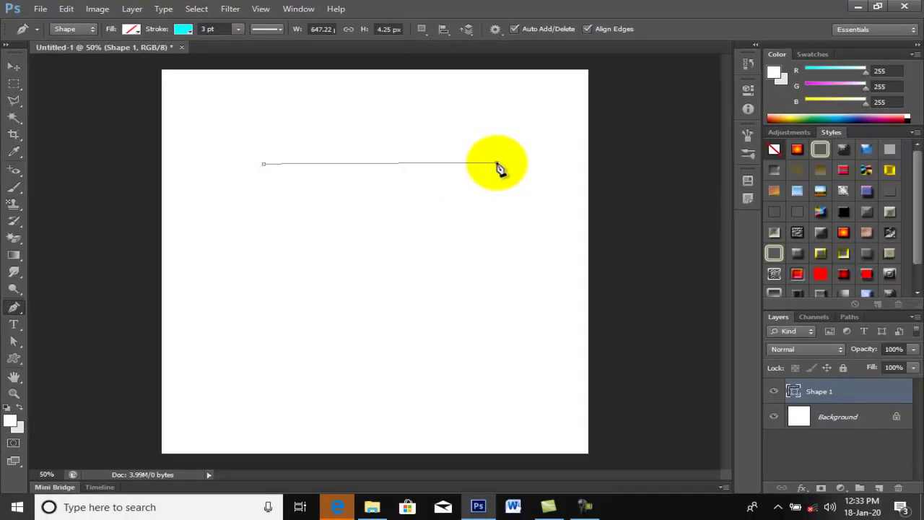
left_click(497, 164)
left_click(498, 327)
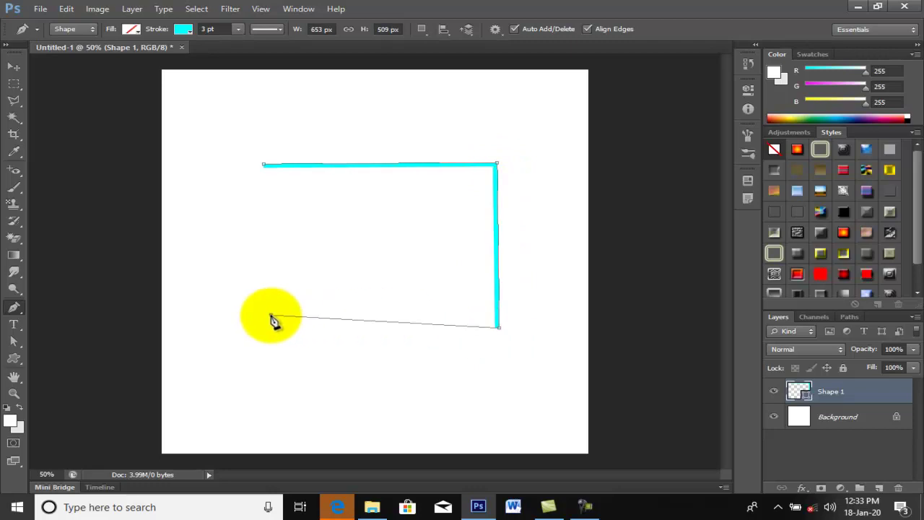
left_click(271, 315)
left_click(264, 165)
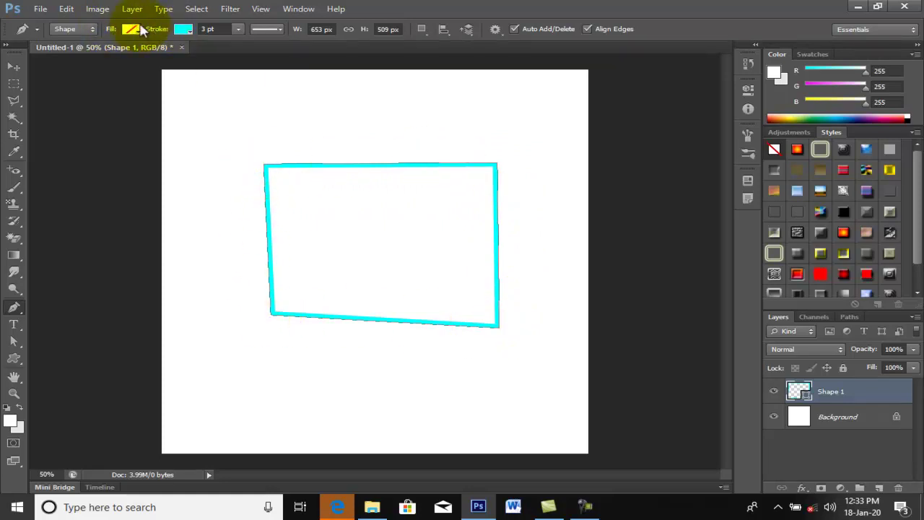
Delete the cyan outline's Shape 1 layer and set the shape fill to green.
mouse_move(834, 394)
left_mouse_down()
mouse_move(905, 479)
mouse_move(899, 487)
left_mouse_up()
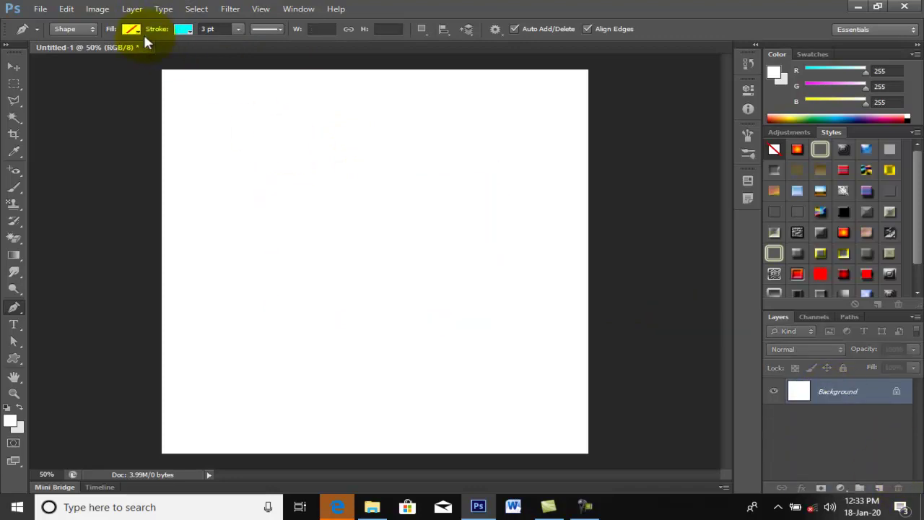
left_click(184, 34)
left_click(112, 91)
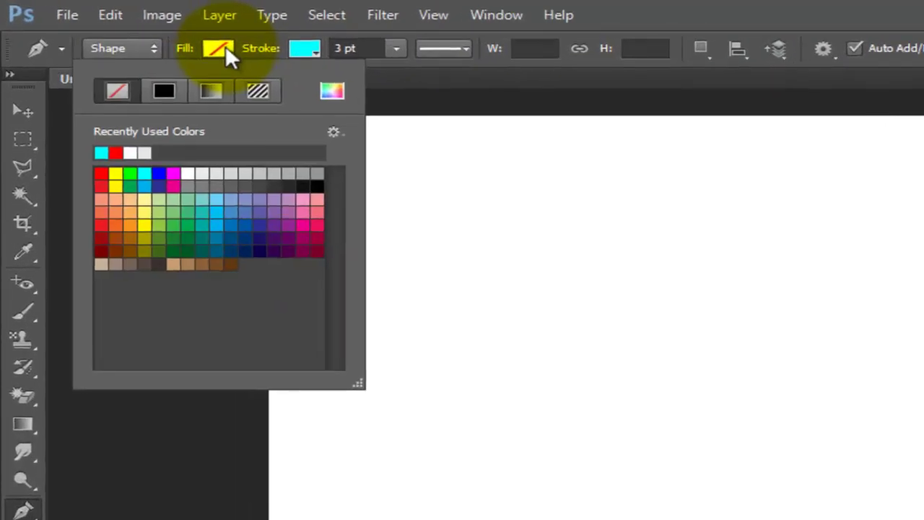
left_click(176, 227)
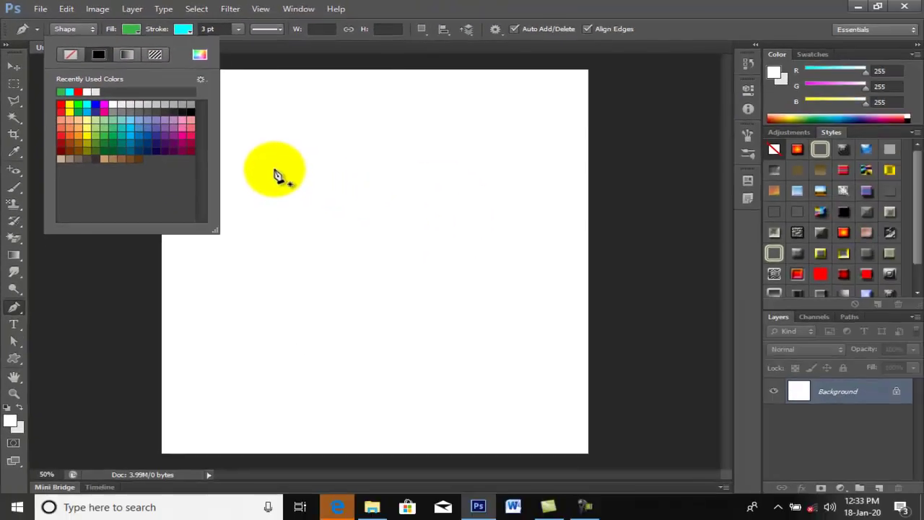
Draw a closed four-corner green shape with a cyan edge.
left_click(274, 169)
left_click(533, 180)
left_click(537, 345)
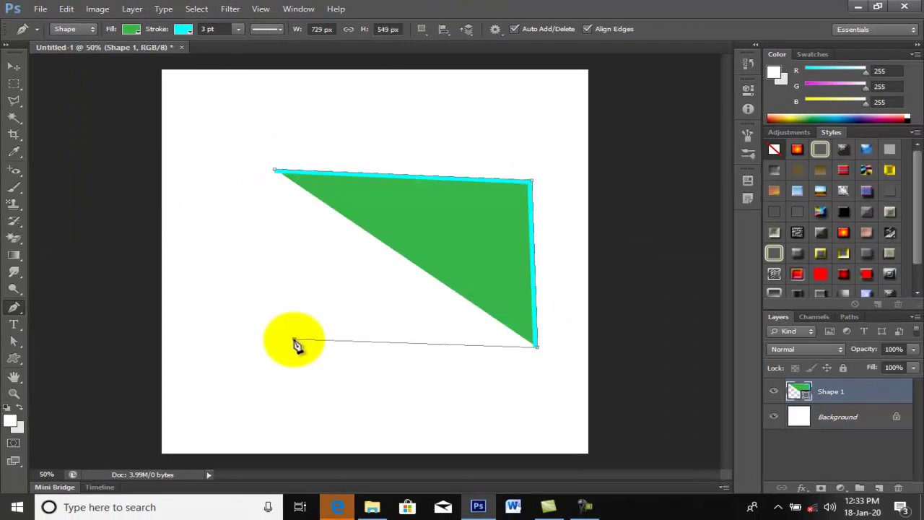
left_click(294, 338)
left_click(274, 169)
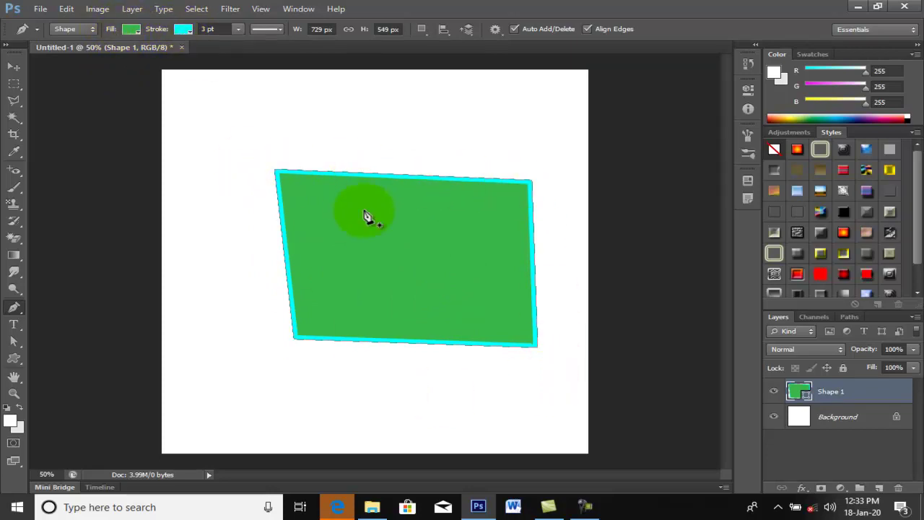
Delete the green Shape 1 layer to clear the canvas.
right_click(18, 307)
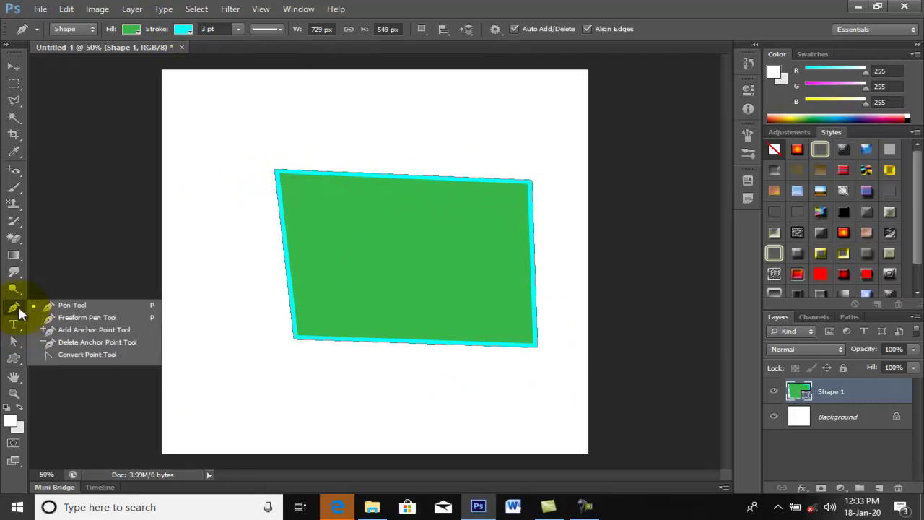
left_click(94, 354)
left_click_drag(844, 399, 899, 488)
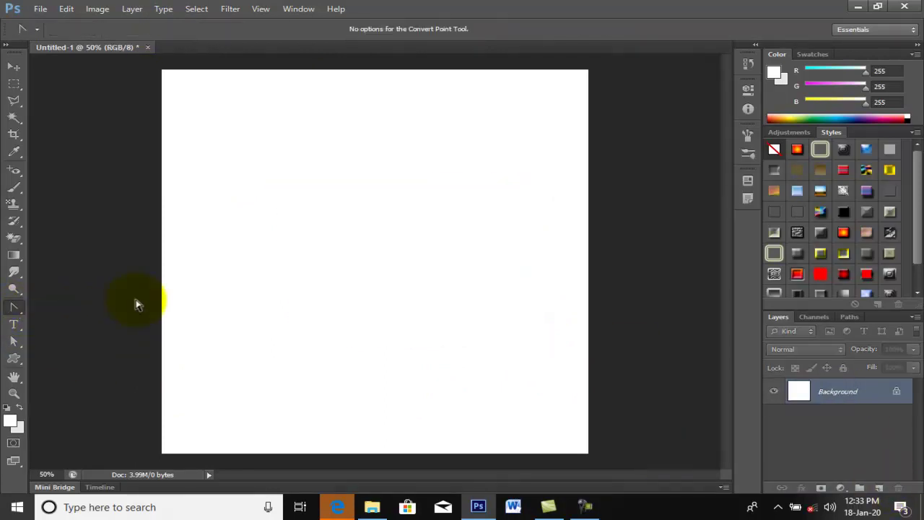
Draw two test shapes with the Freeform Pen Tool and delete each one.
right_click(28, 257)
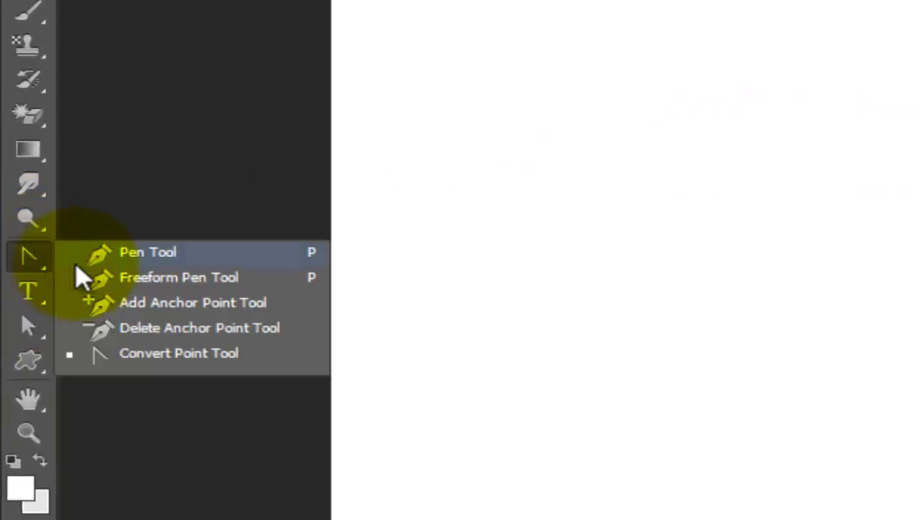
left_click(190, 285)
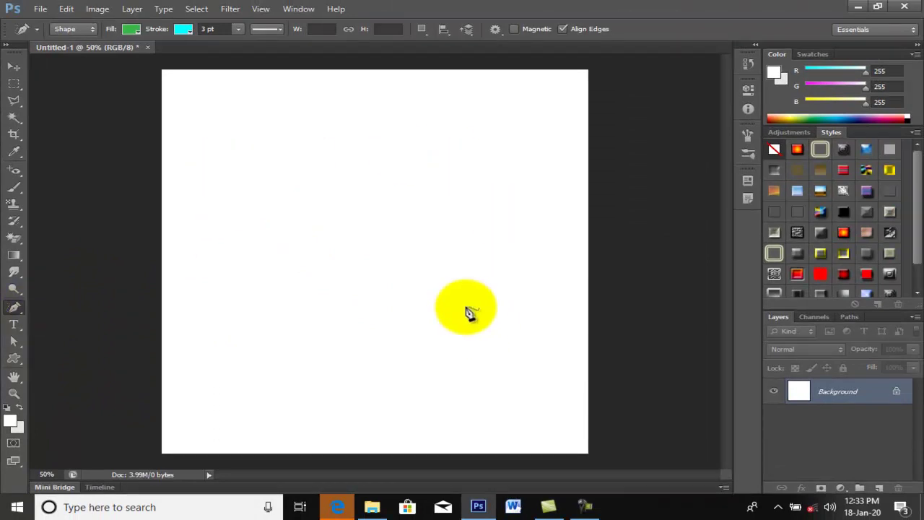
mouse_move(265, 322)
left_mouse_down()
mouse_move(592, 265)
mouse_move(267, 329)
left_mouse_up()
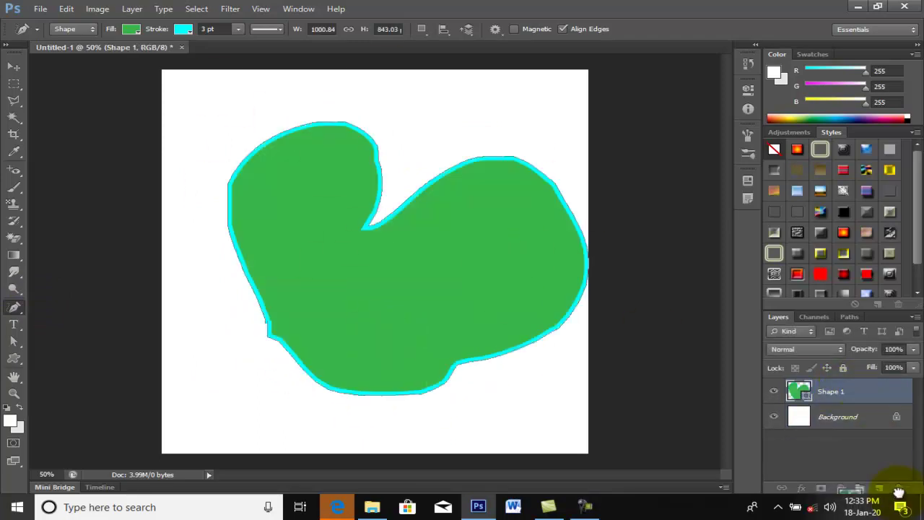
left_click_drag(841, 390, 899, 488)
left_click_drag(309, 361, 305, 384)
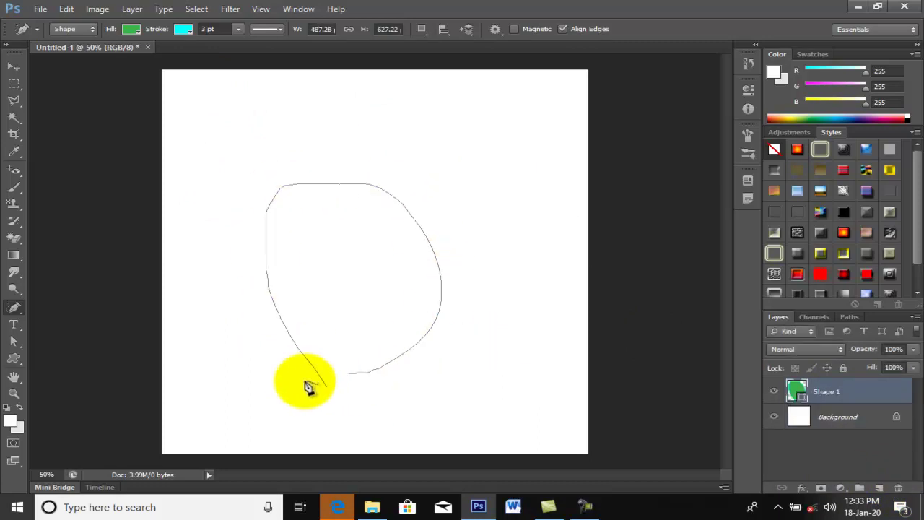
left_click_drag(828, 392, 899, 488)
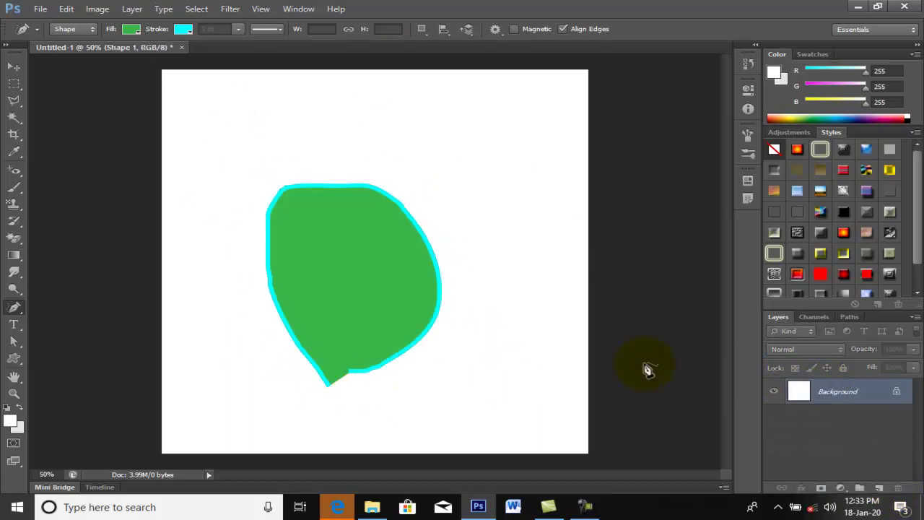
right_click(14, 312)
Draw a closed eight-point green polygon, 775 × 655 px, with a notch in its bottom edge.
left_click(69, 306)
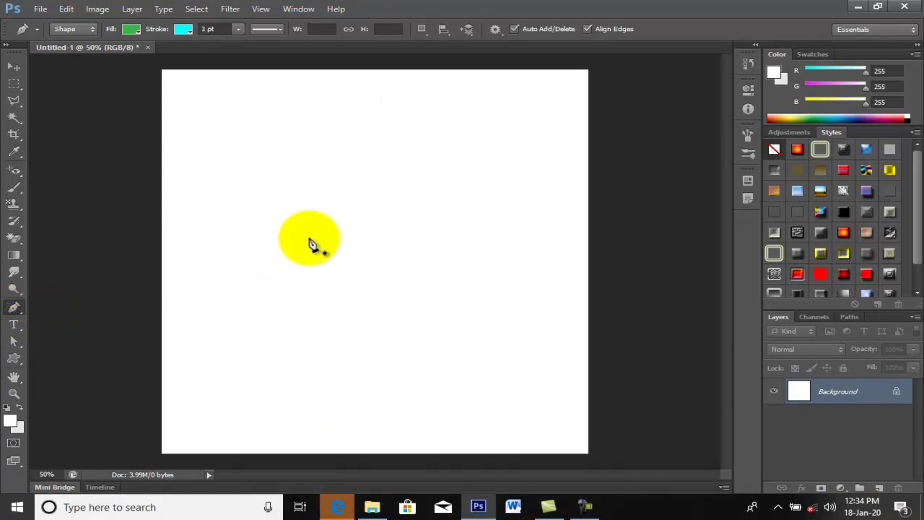
left_click(258, 174)
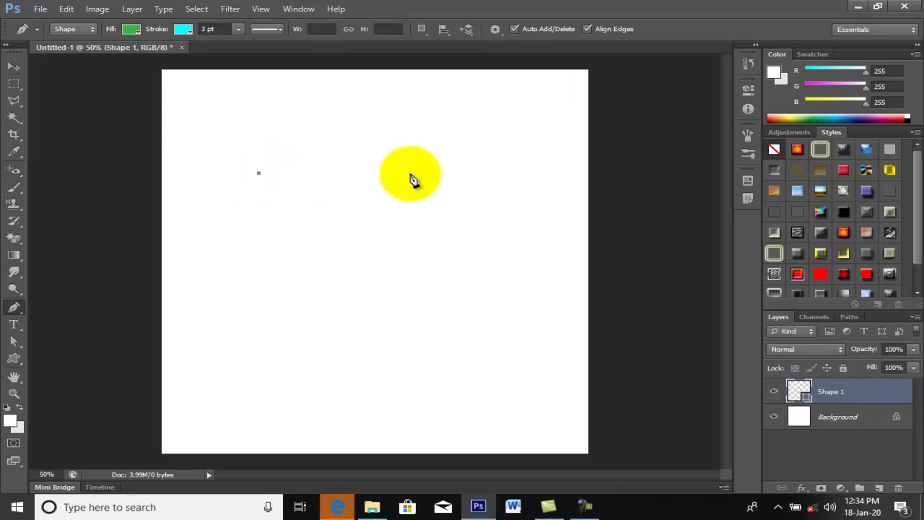
left_click(483, 179)
left_click(484, 253)
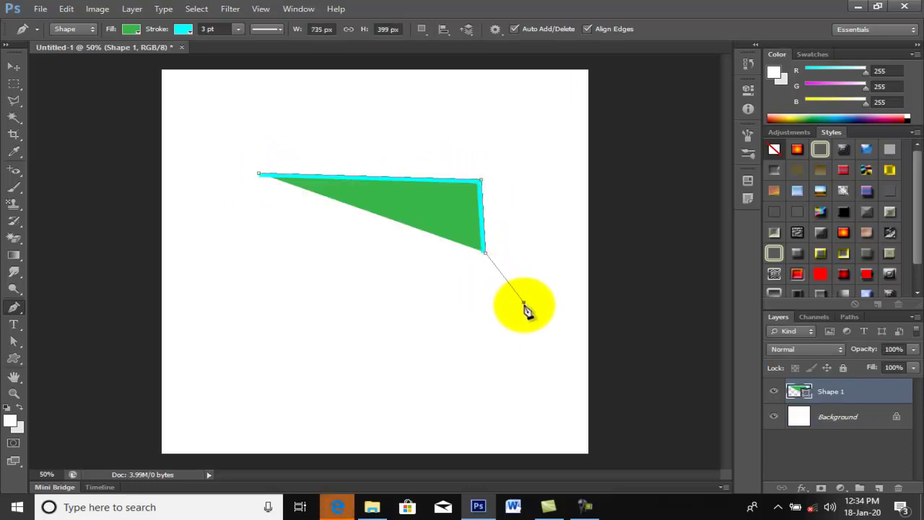
left_click(523, 302)
left_click(444, 350)
left_click(342, 327)
left_click(303, 384)
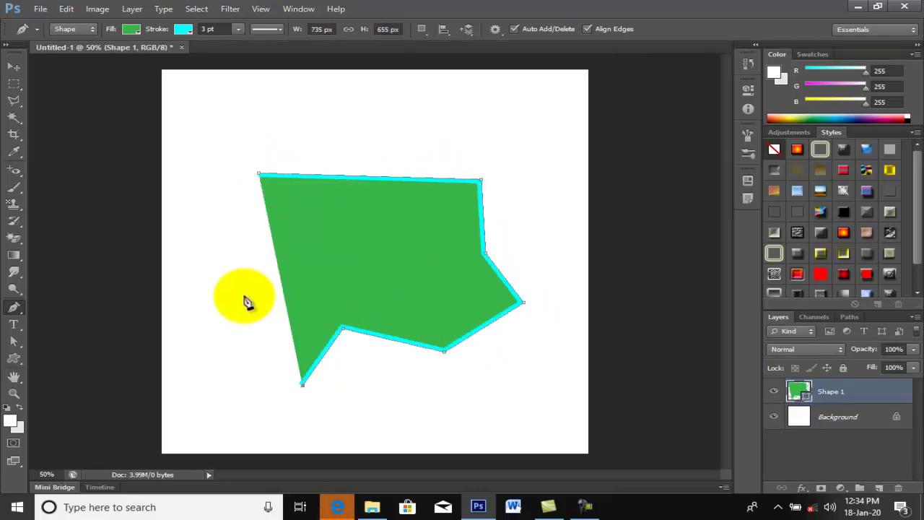
left_click(245, 294)
left_click(259, 176)
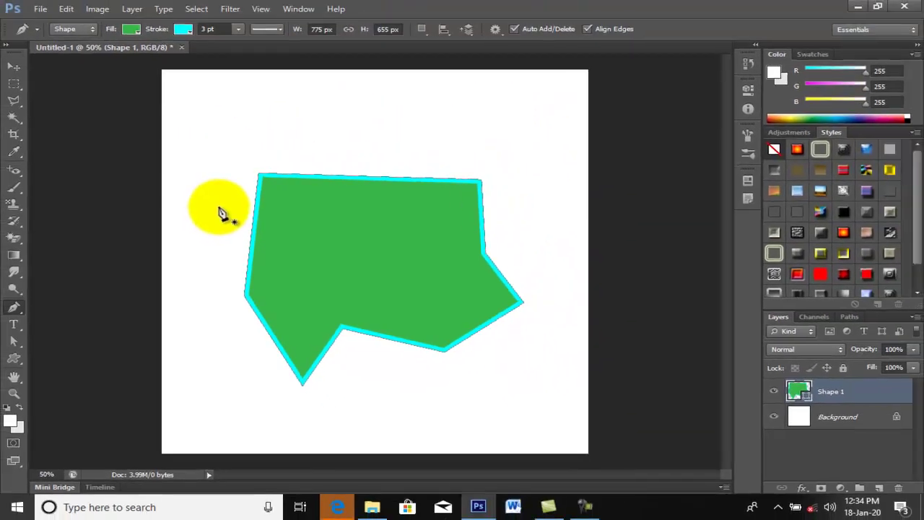
Remove the bottom notch and bend anchors with the Delete Anchor Point Tool.
right_click(16, 310)
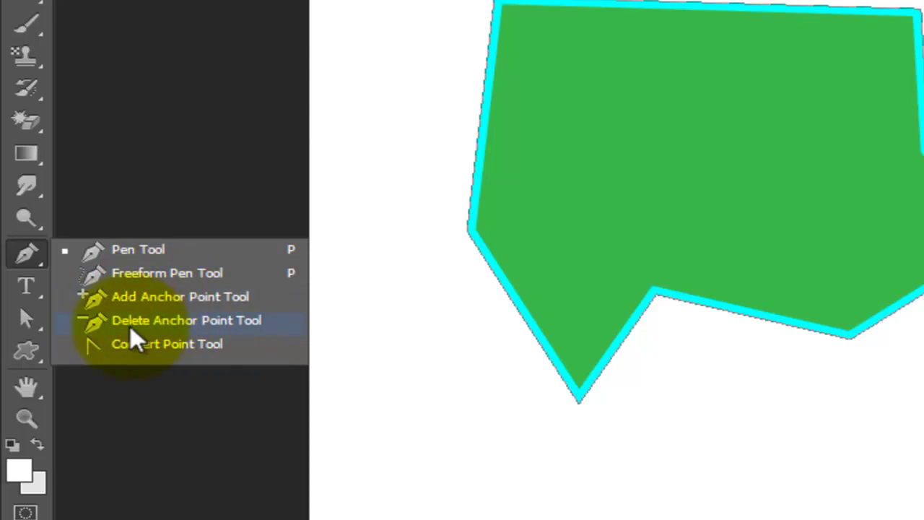
left_click(212, 322)
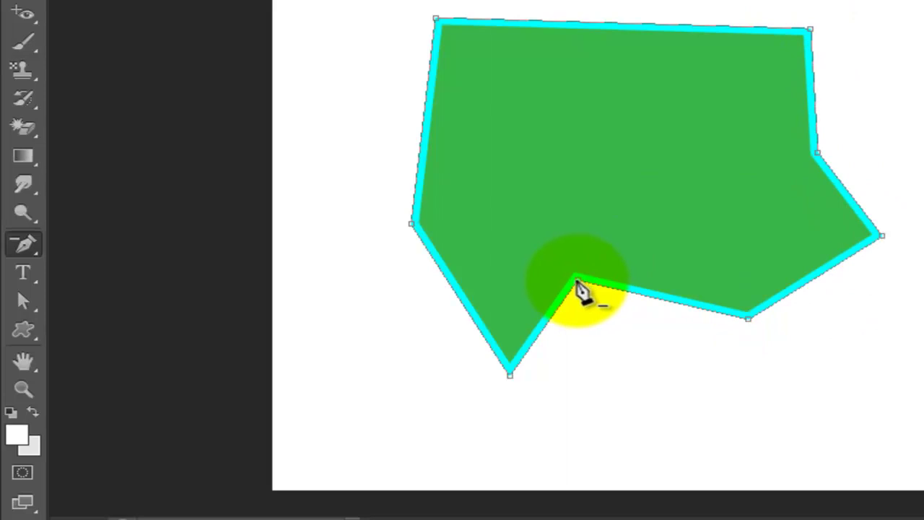
left_click_drag(27, 245, 60, 249)
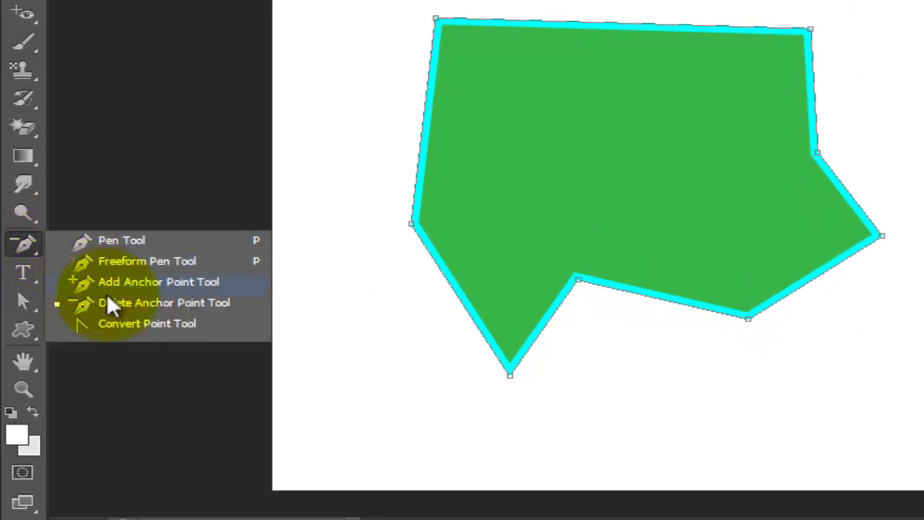
left_click(202, 305)
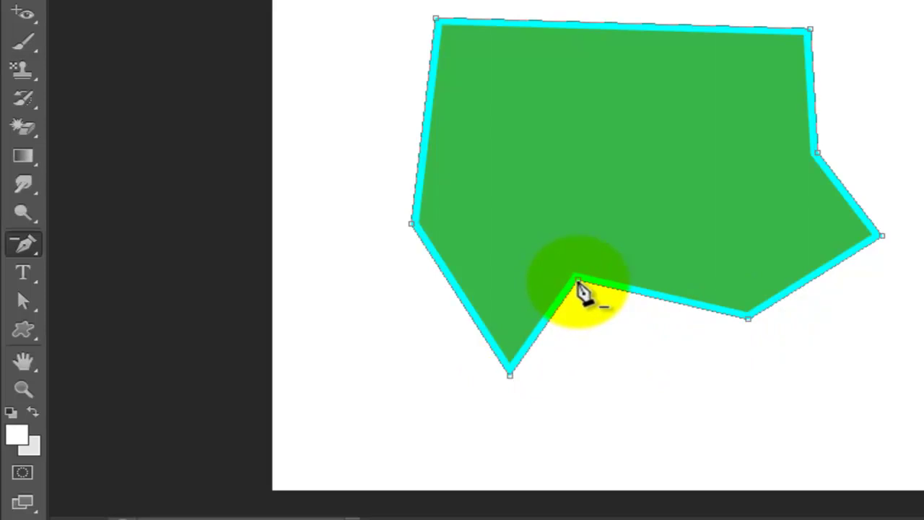
left_click(576, 279)
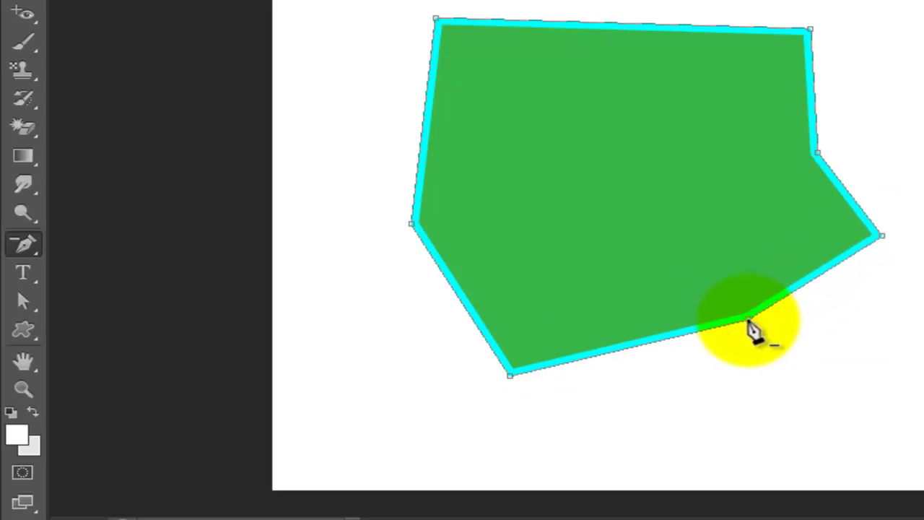
left_click(748, 321)
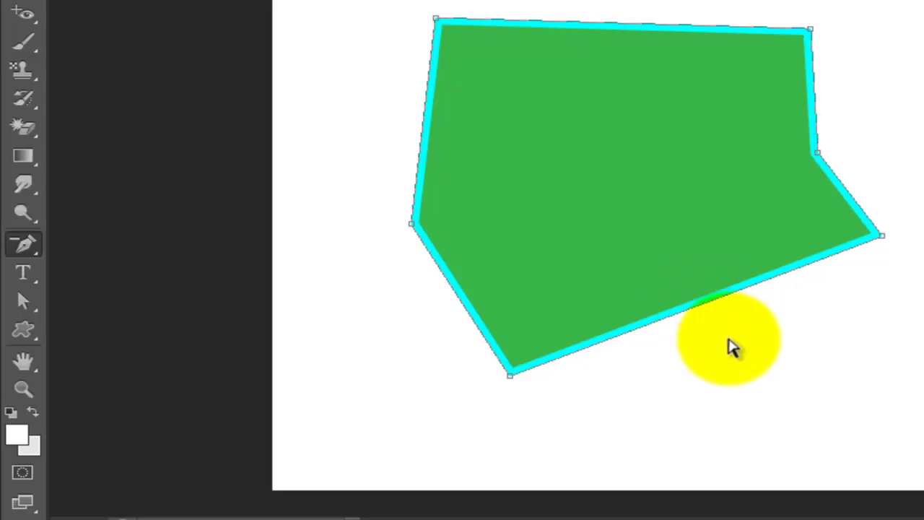
right_click(26, 246)
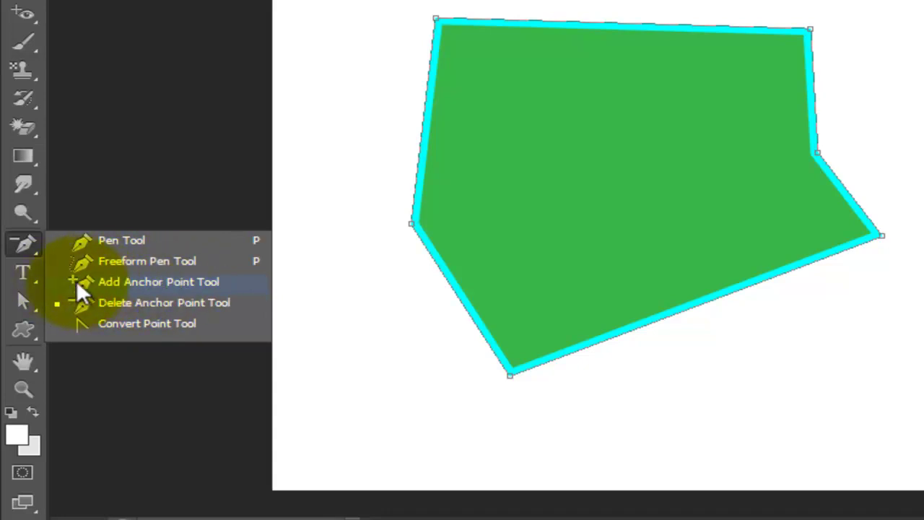
Add an anchor midway along the bottom edge and drag it up to curve the edge inward.
left_click(124, 282)
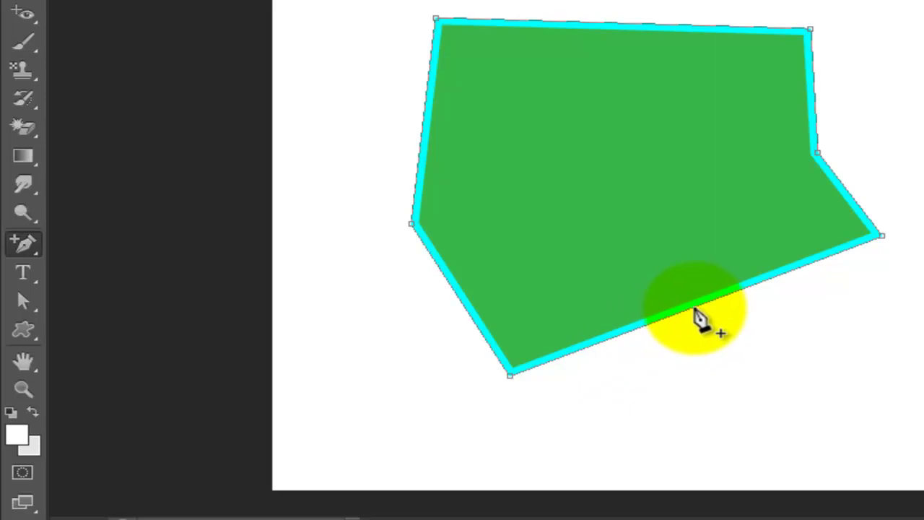
left_click(693, 308)
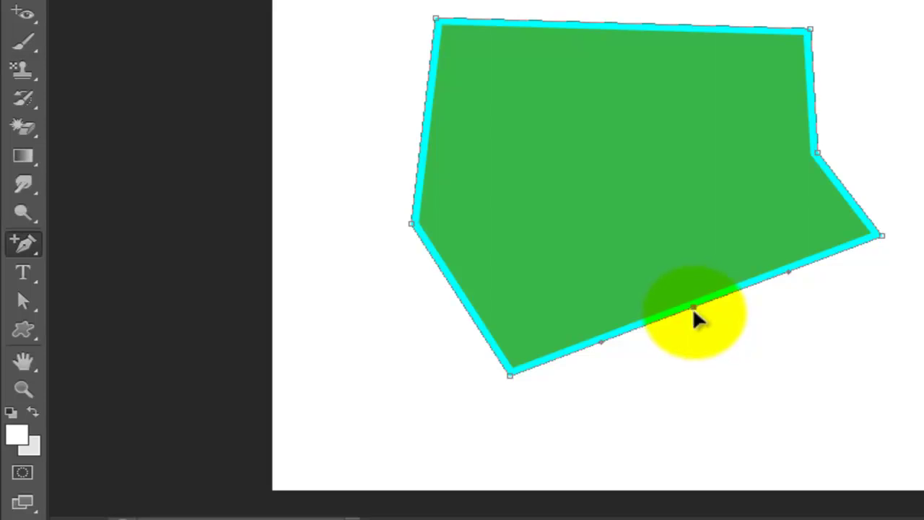
left_click_drag(694, 308, 730, 373)
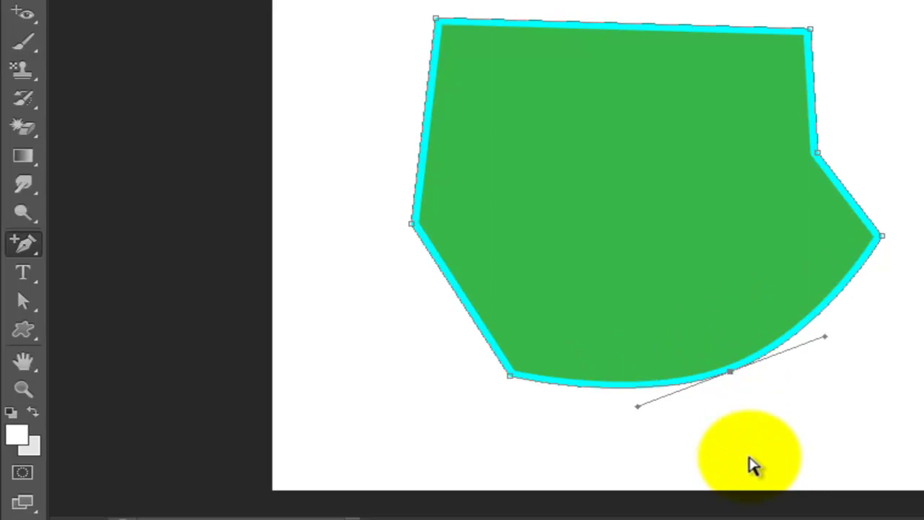
left_click_drag(731, 373, 682, 285)
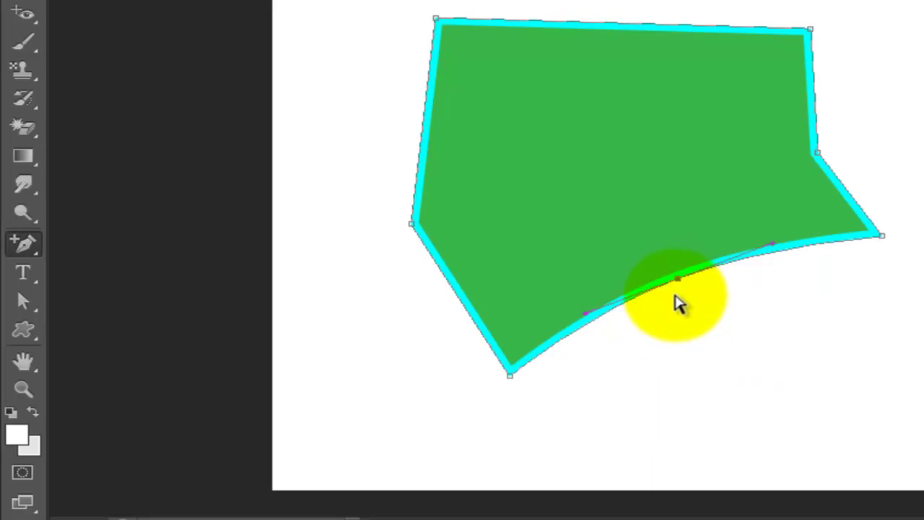
right_click(28, 242)
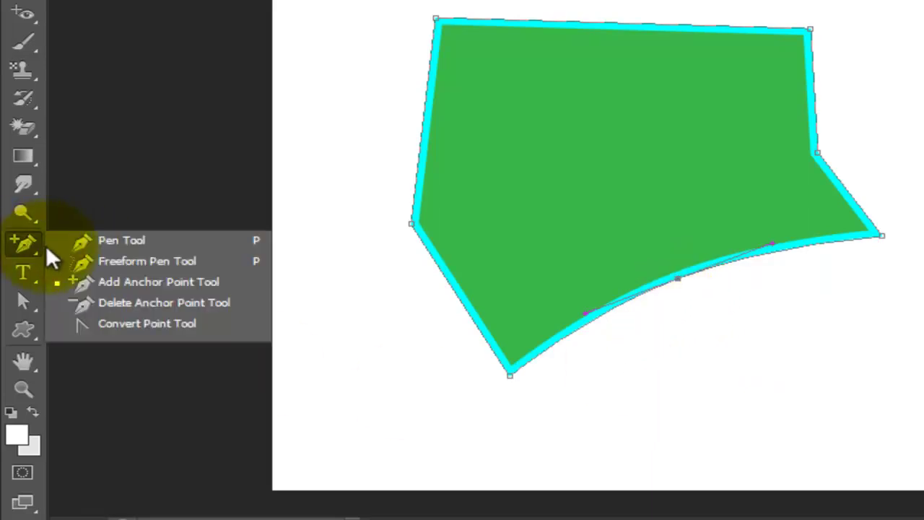
Convert the curved bottom anchor into a sharp corner with the Convert Point Tool.
left_click(185, 325)
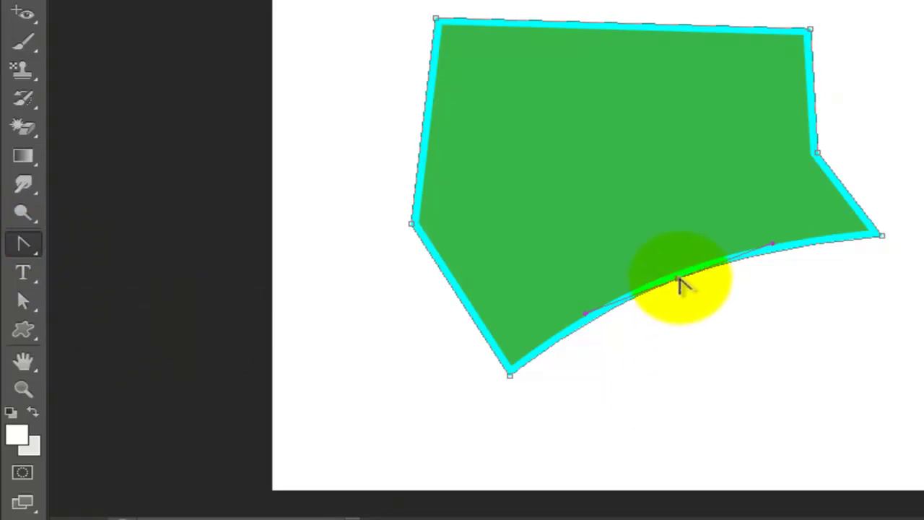
left_click(678, 279)
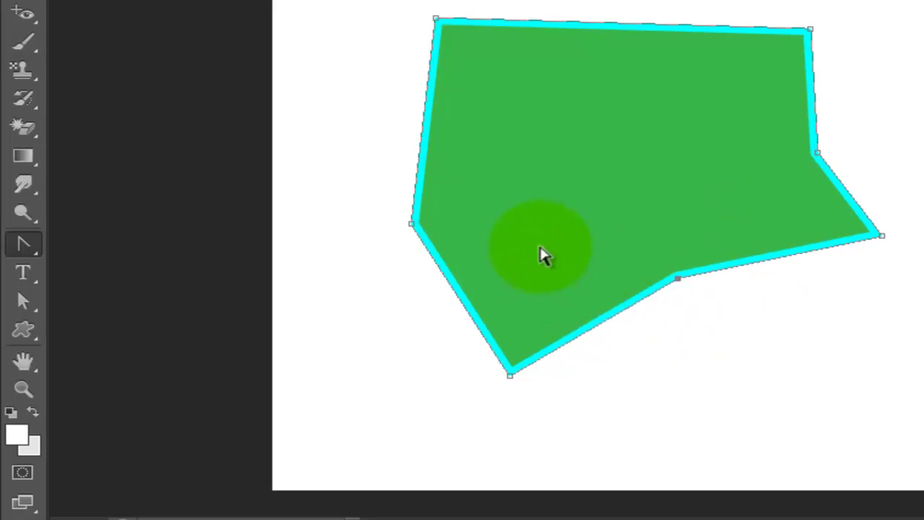
left_click(686, 283)
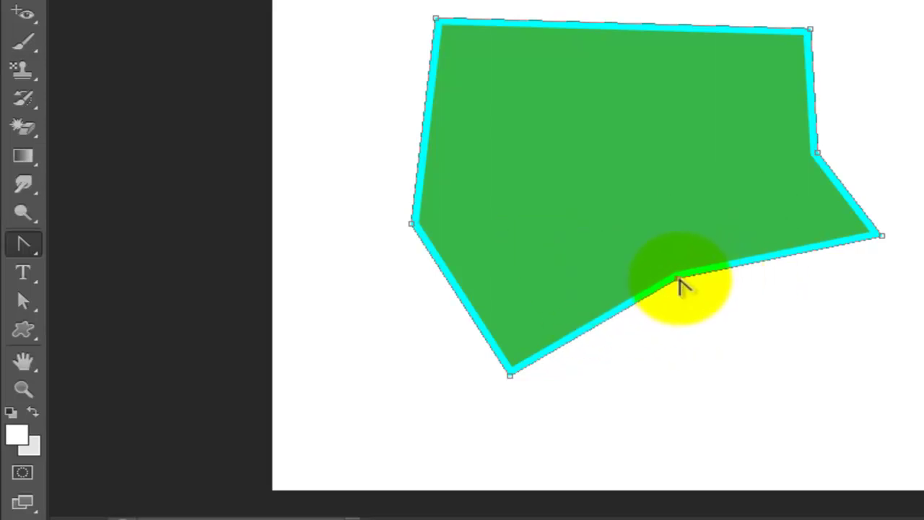
mouse_move(682, 283)
left_mouse_down()
mouse_move(656, 286)
mouse_move(634, 320)
left_mouse_up()
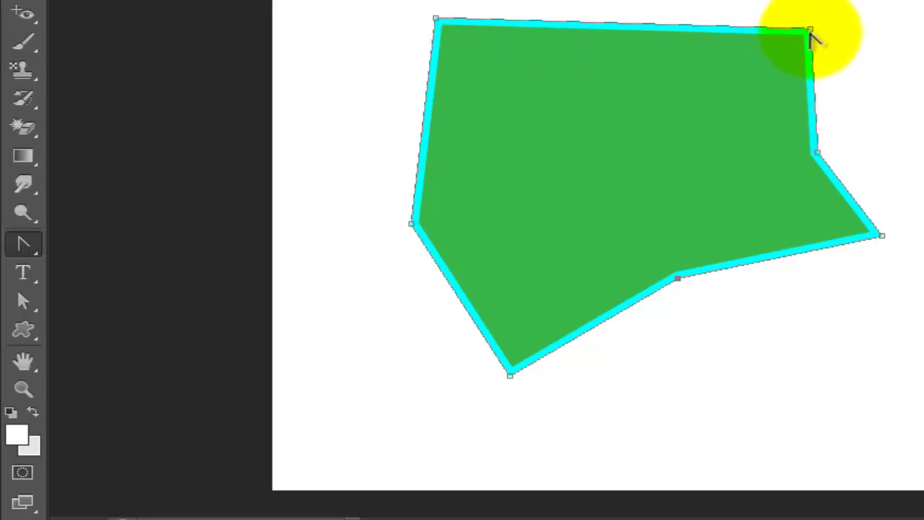
Briefly round the top-right corner into a curve, then restore it to a sharp point.
left_click(24, 246)
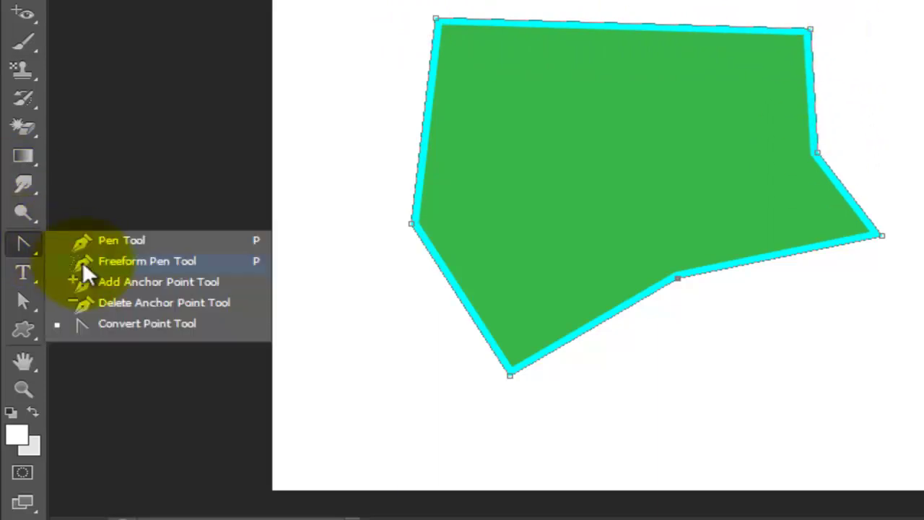
left_click(137, 325)
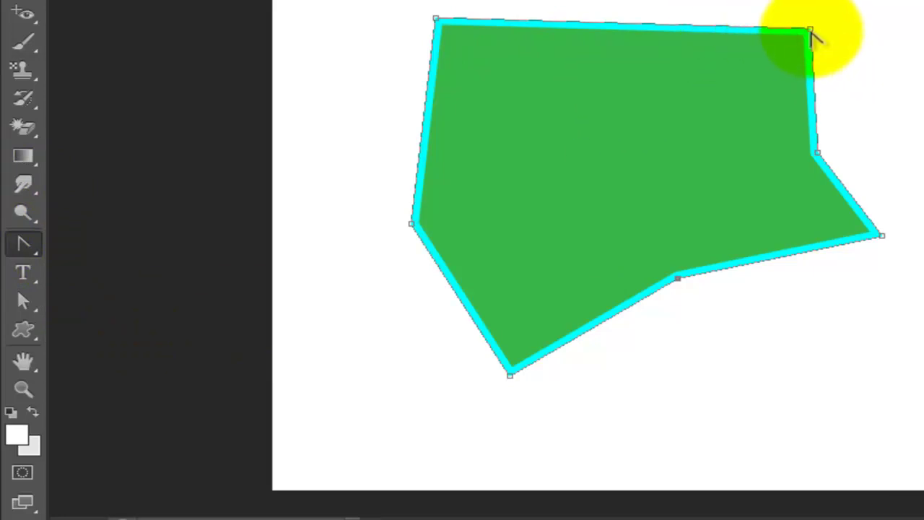
left_click_drag(810, 30, 868, 107)
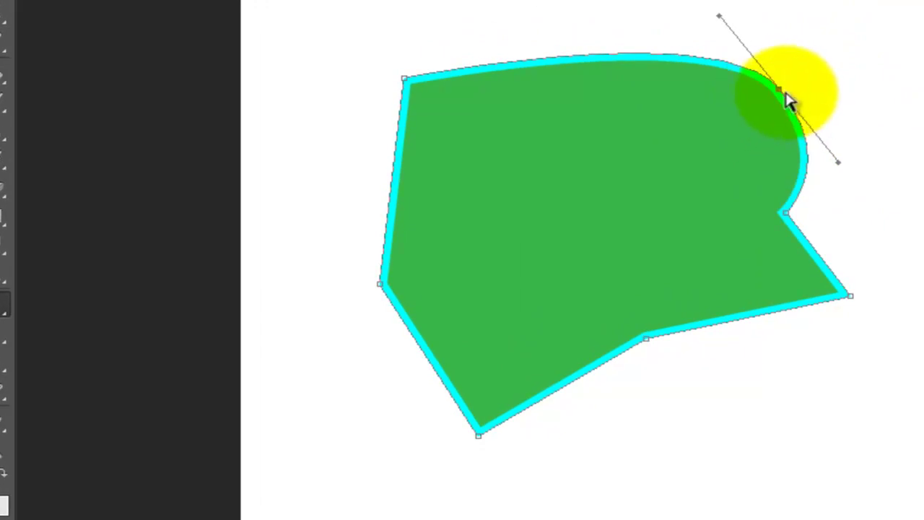
left_click(779, 90)
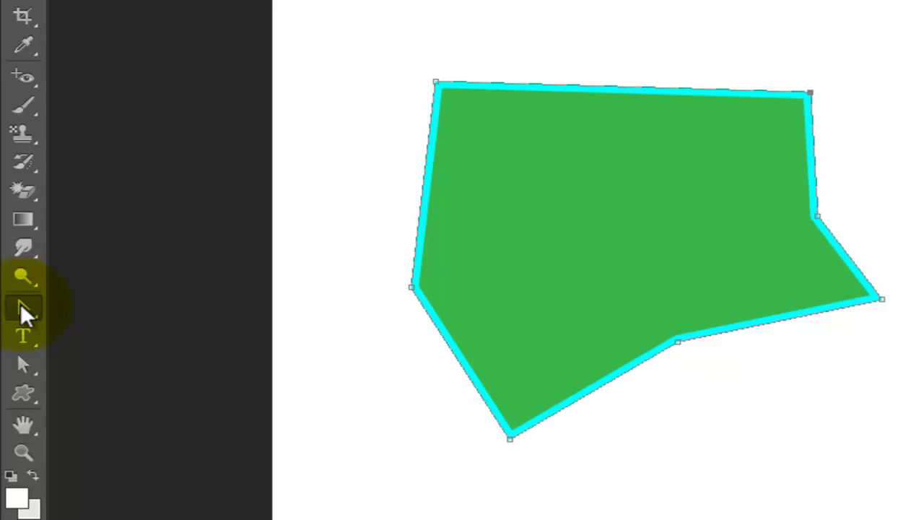
Select the green polygon's path with the Path Selection Tool.
left_click(24, 334)
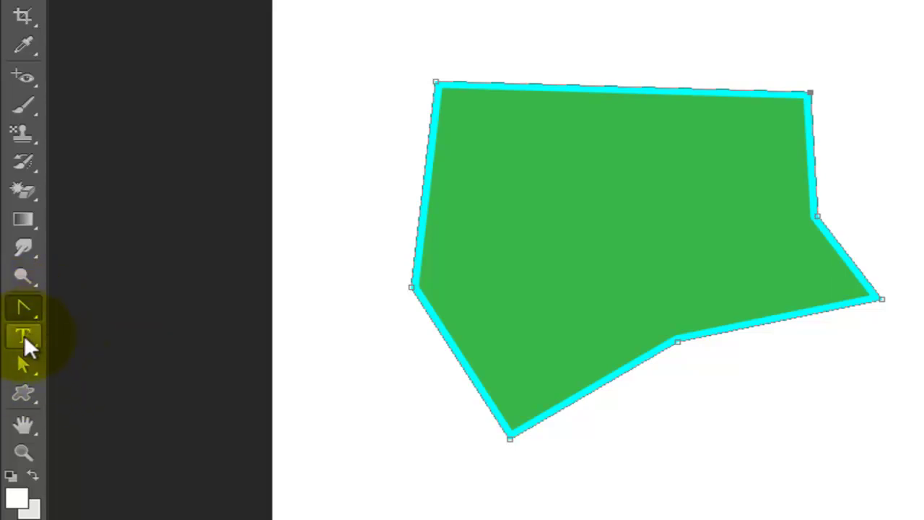
left_click_drag(22, 367, 162, 357)
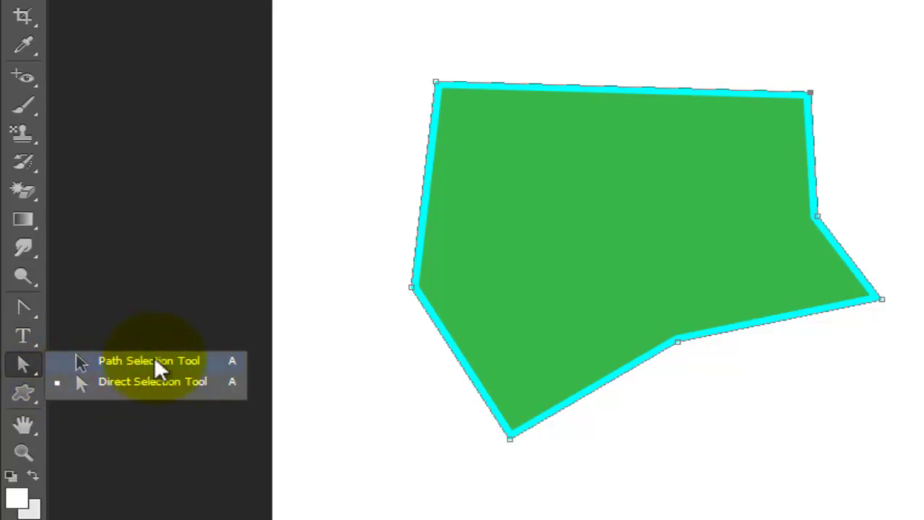
left_click(162, 360)
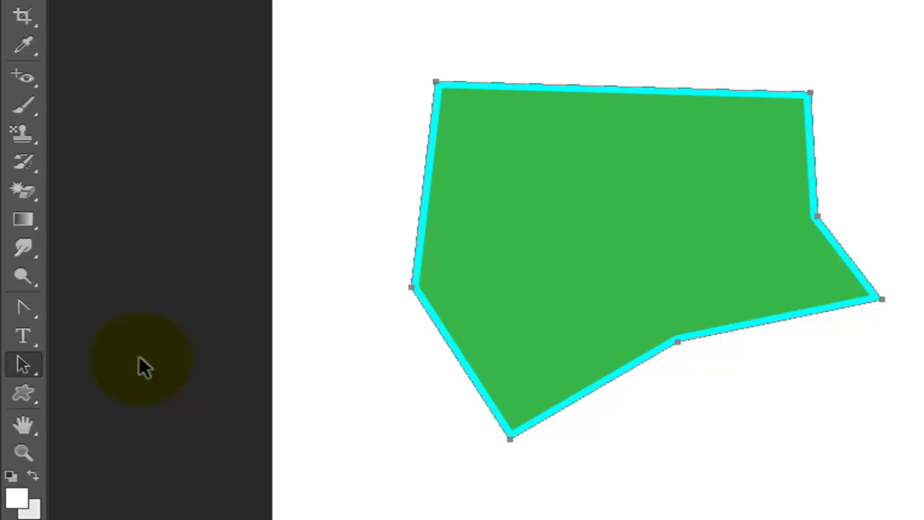
right_click(27, 302)
left_click(92, 308)
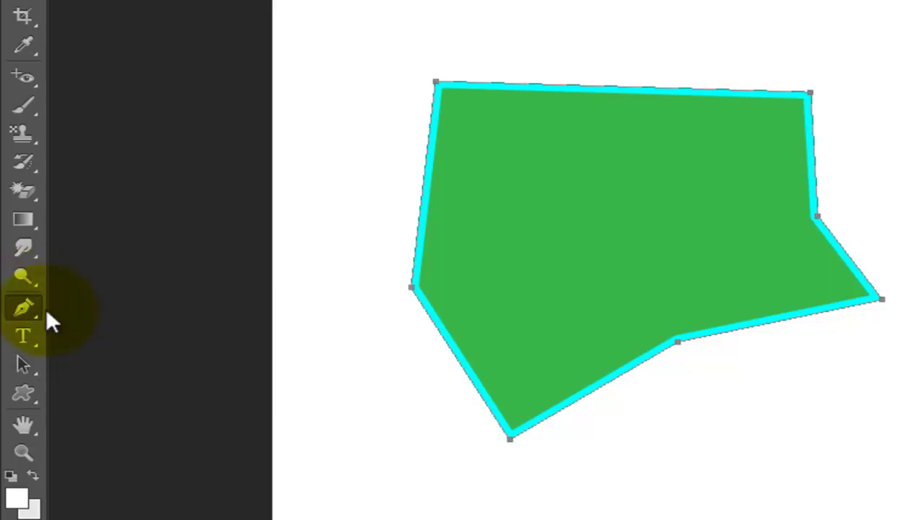
left_click(27, 361)
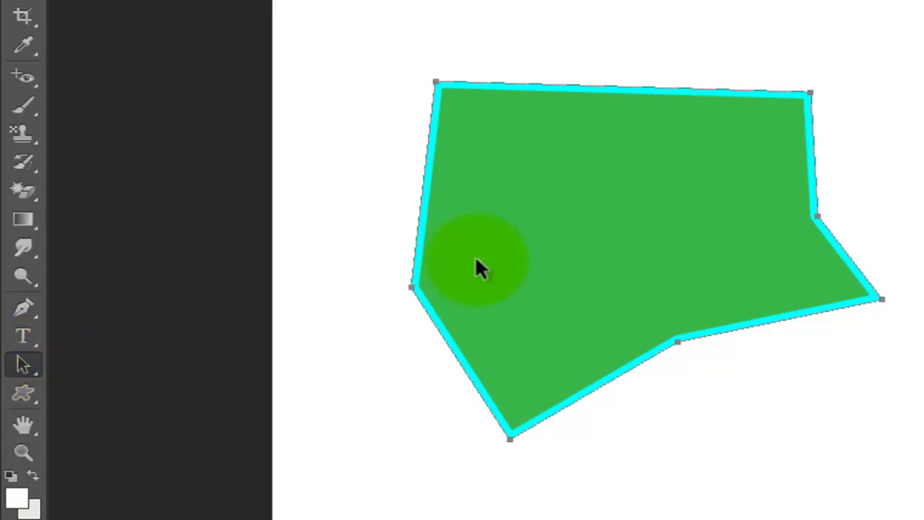
left_click(447, 76)
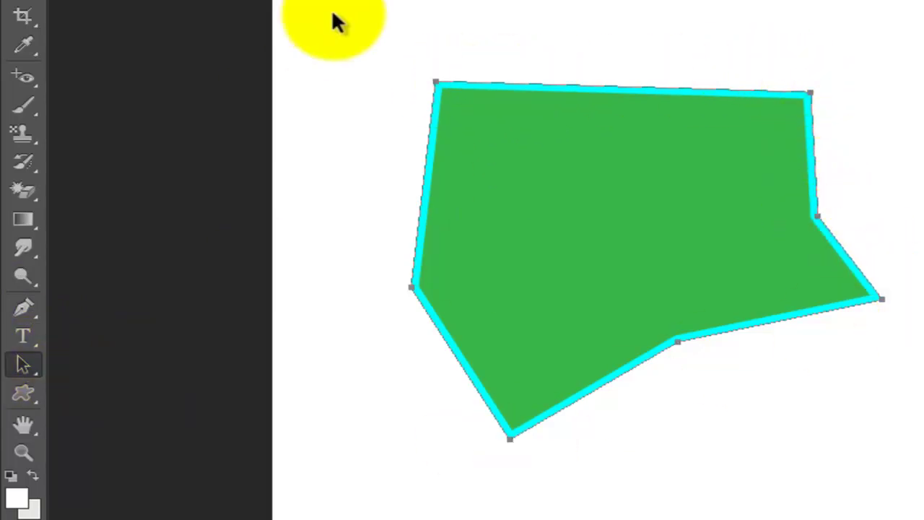
Drag the left, top-left and top-right anchors to reshape the polygon, then shift it up and right.
left_click_drag(35, 367, 105, 382)
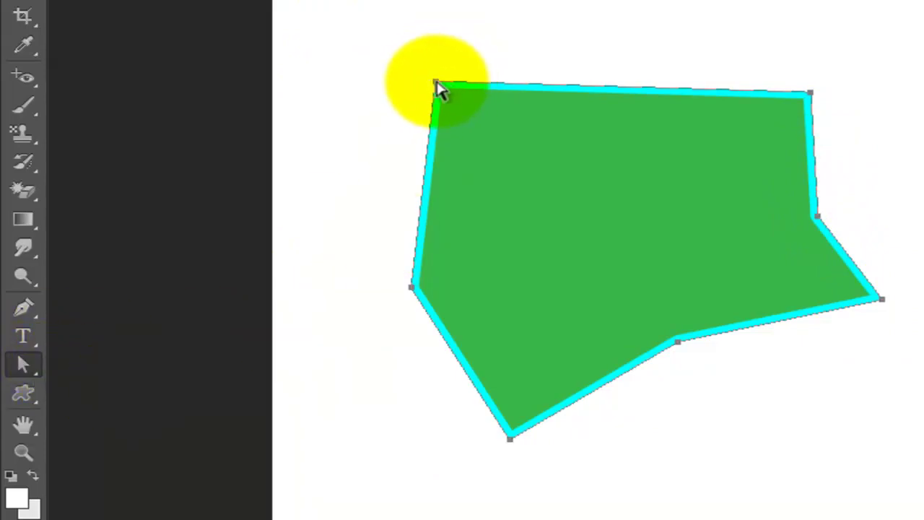
left_click(411, 287)
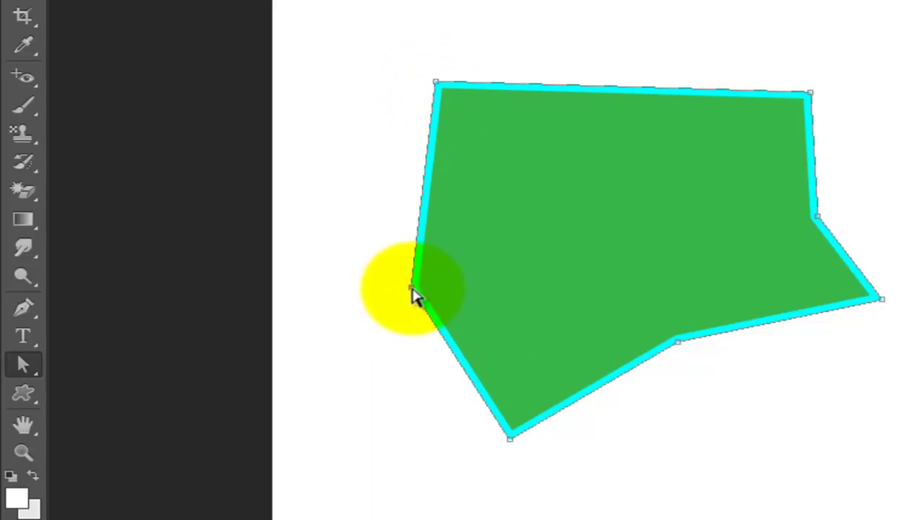
left_click_drag(412, 289, 406, 287)
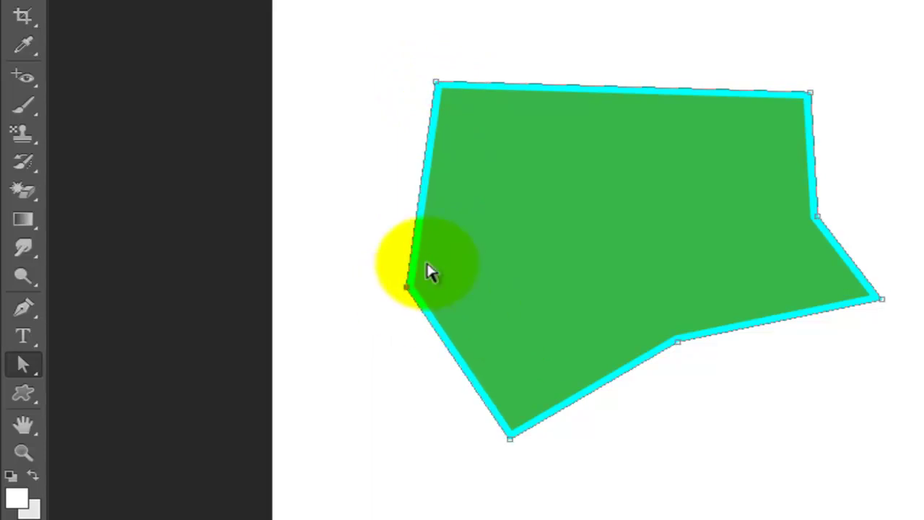
left_click_drag(436, 85, 510, 169)
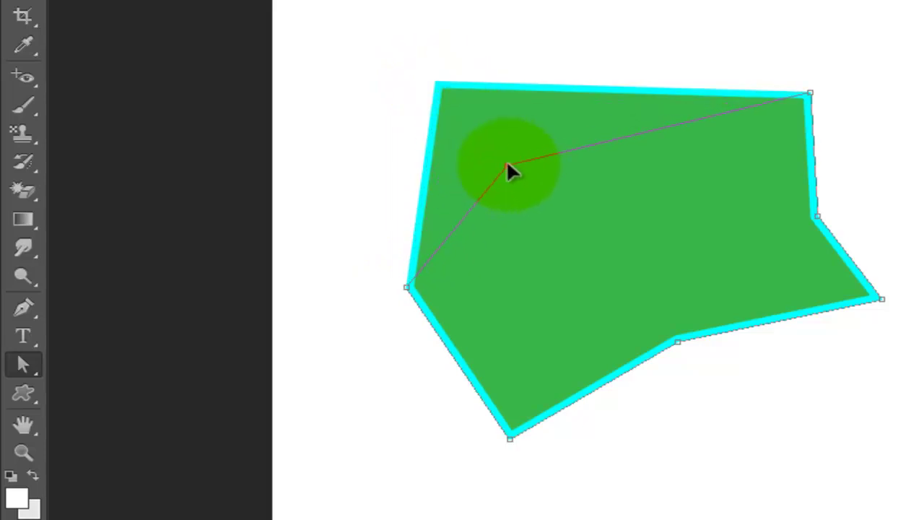
left_click_drag(810, 95, 723, 218)
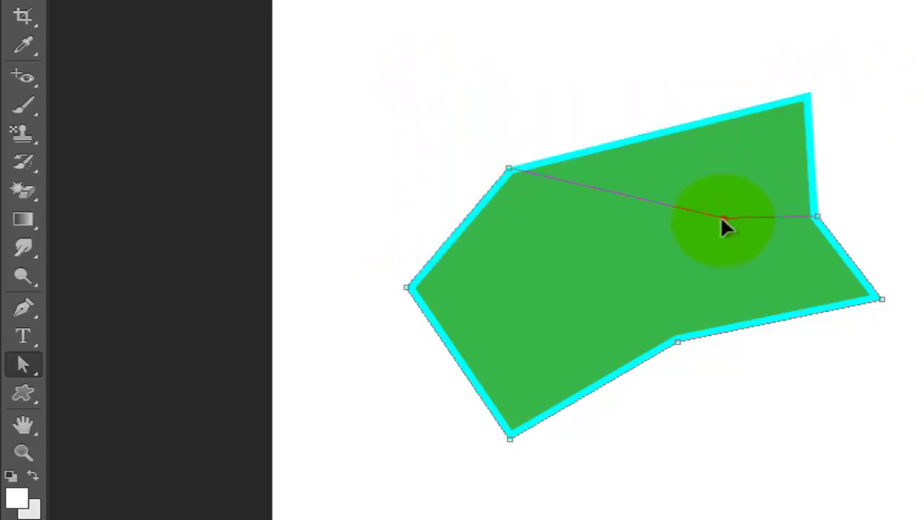
right_click(23, 365)
left_click(93, 382)
mouse_move(519, 173)
left_mouse_down()
mouse_move(605, 92)
mouse_move(545, 35)
mouse_move(559, 6)
left_mouse_up()
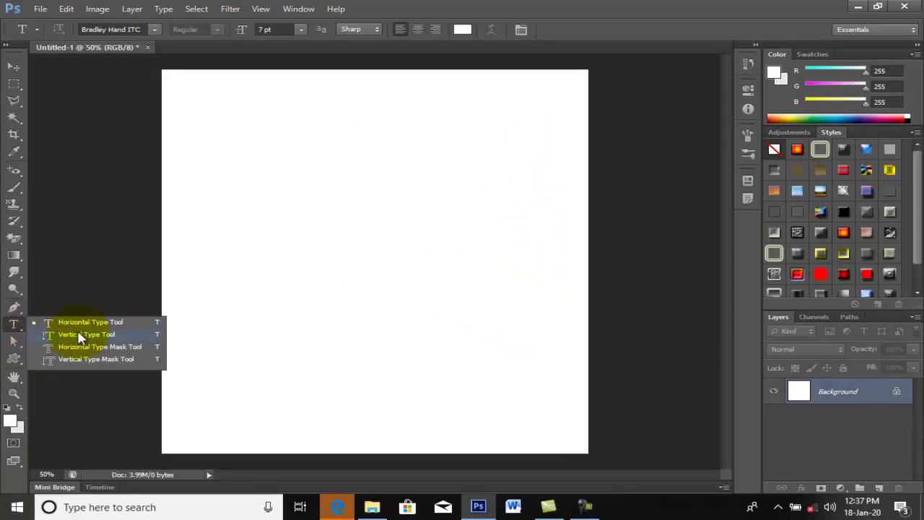
Start horizontal type on the canvas with the sample text 'fdgdfgdgdfg'.
left_click(303, 315)
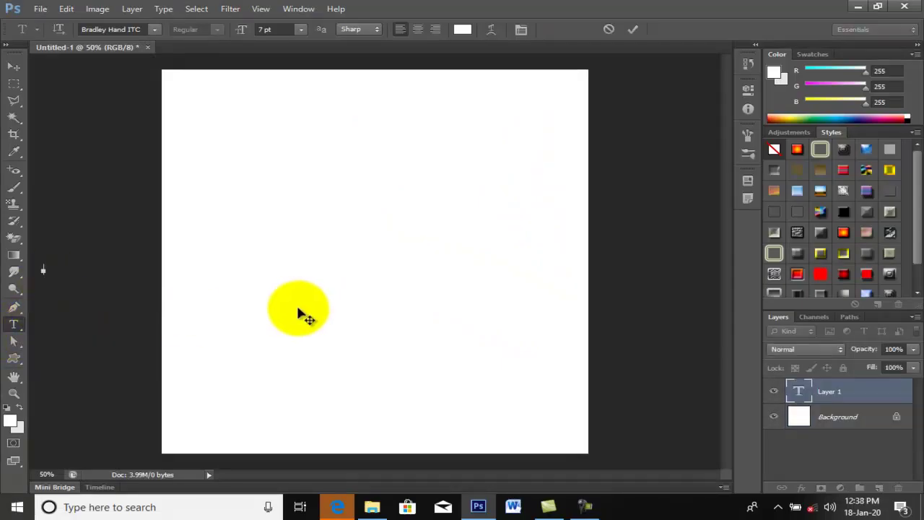
left_click(611, 30)
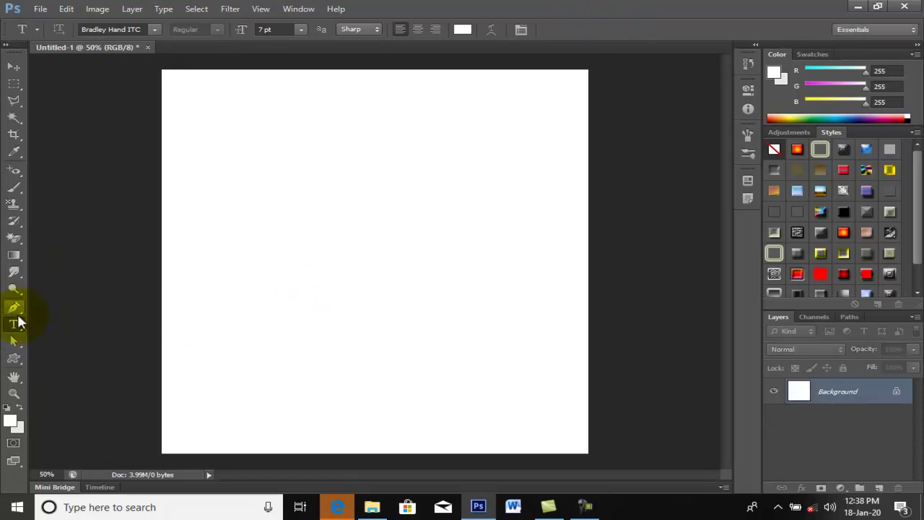
right_click(13, 329)
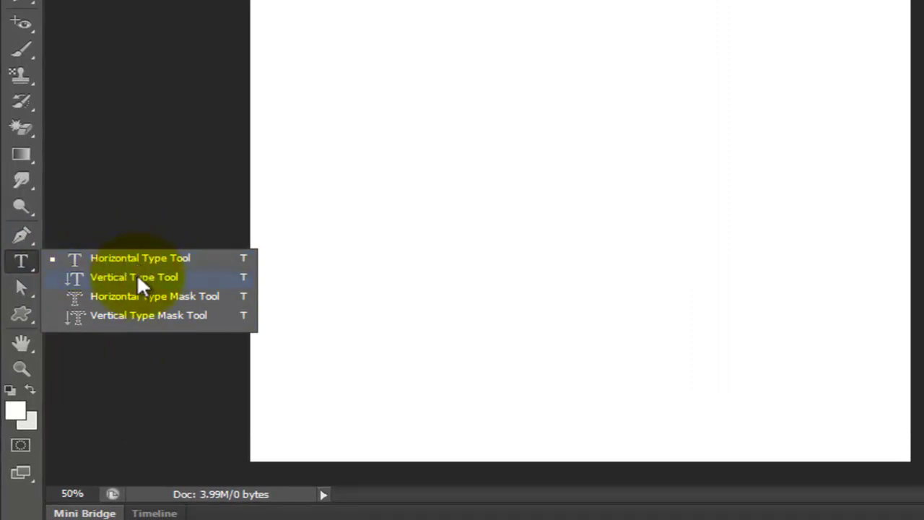
left_click(133, 258)
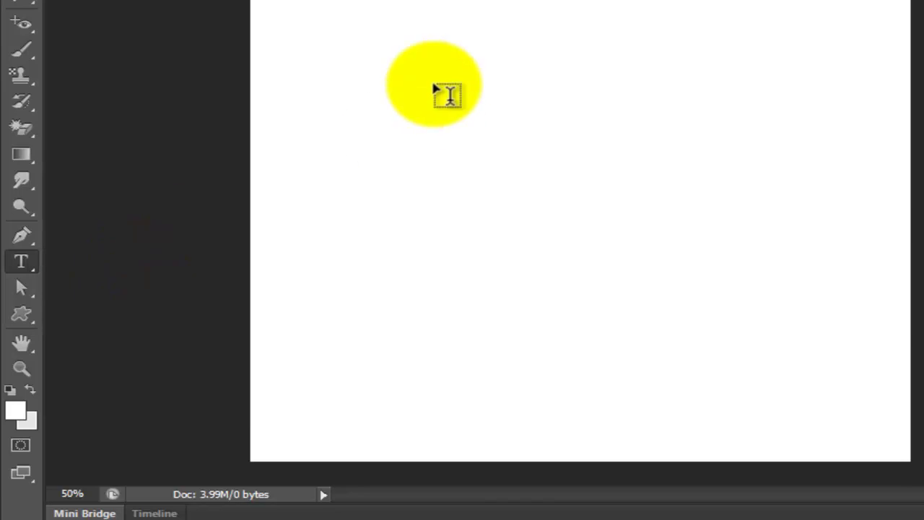
left_click(400, 73)
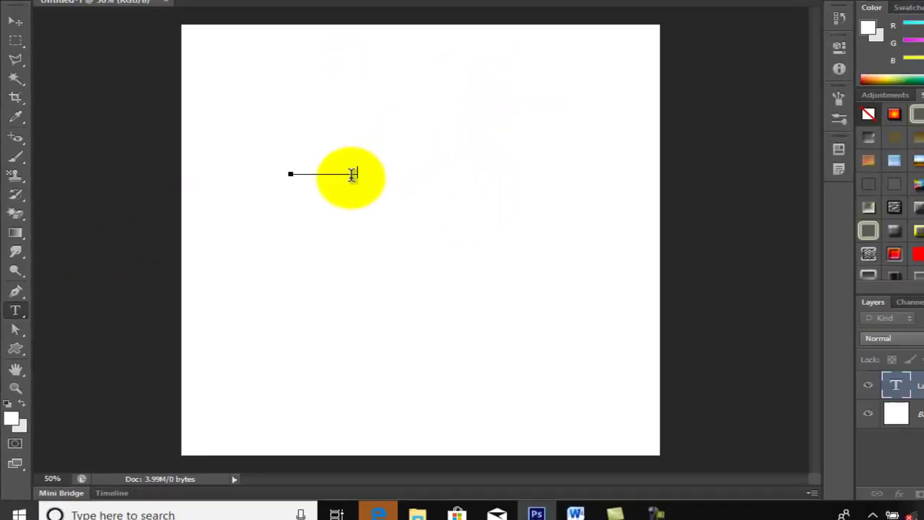
Set the selected text to black at 18 pt and commit it.
left_click_drag(318, 200, 257, 200)
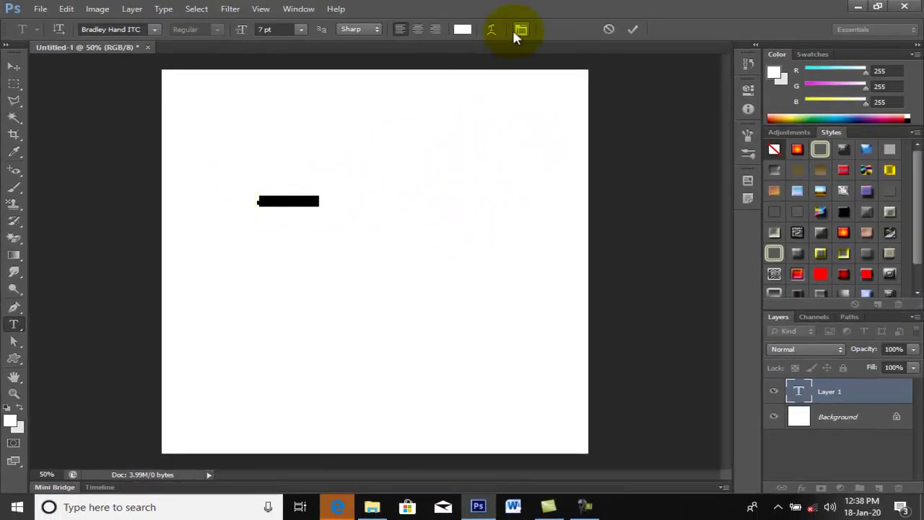
left_click(462, 28)
left_click_drag(580, 410, 512, 486)
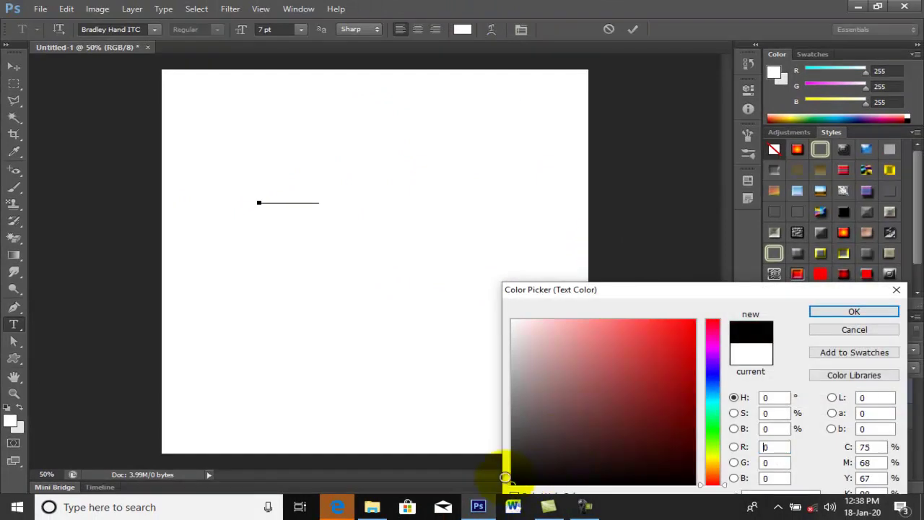
left_click(849, 316)
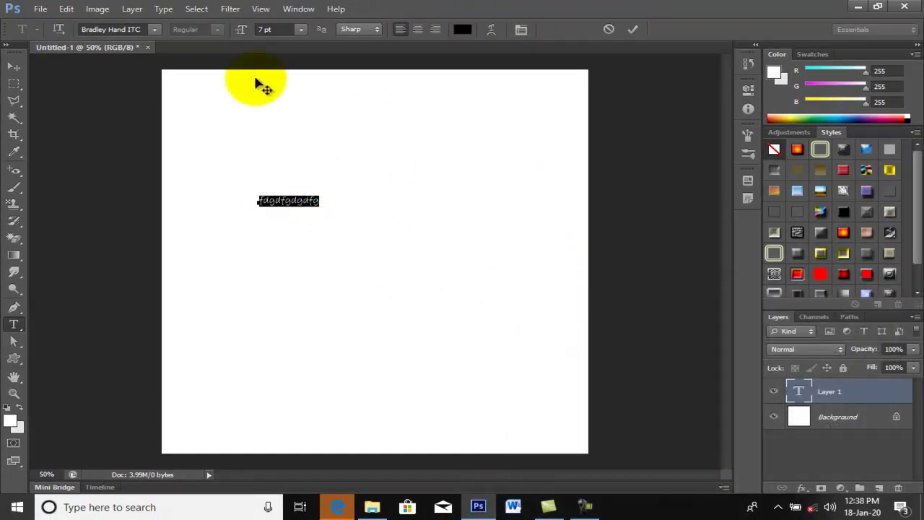
left_click(300, 29)
left_click(299, 166)
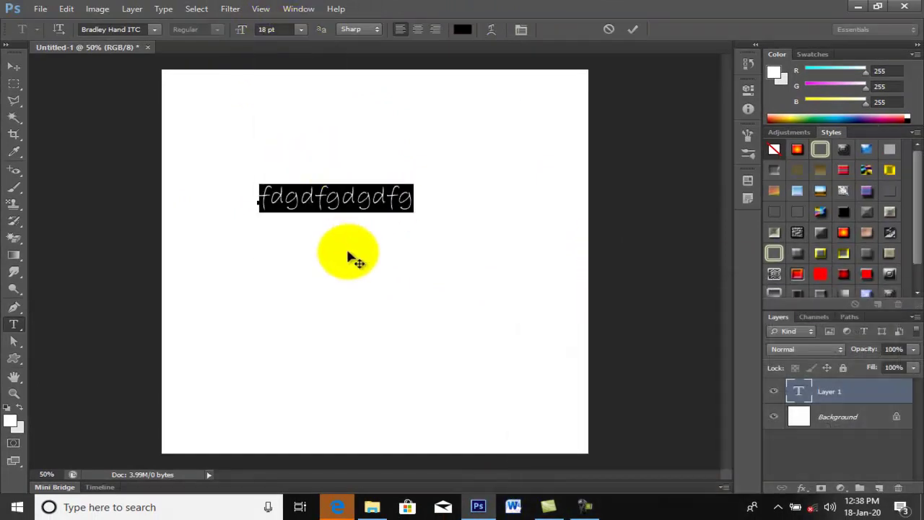
left_click(634, 30)
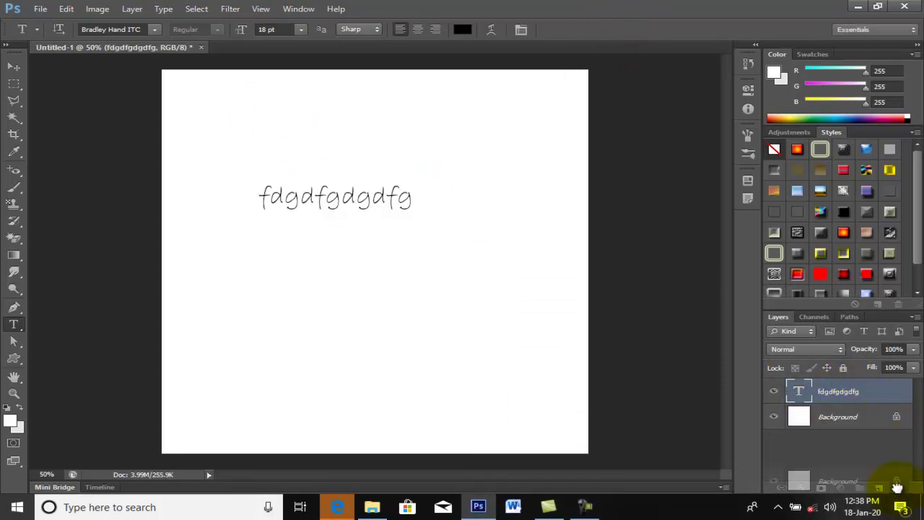
Delete the 'fdgdfgdgdfg' text layer, leaving only the Background layer.
left_click_drag(896, 488, 898, 488)
key("ctrl+z")
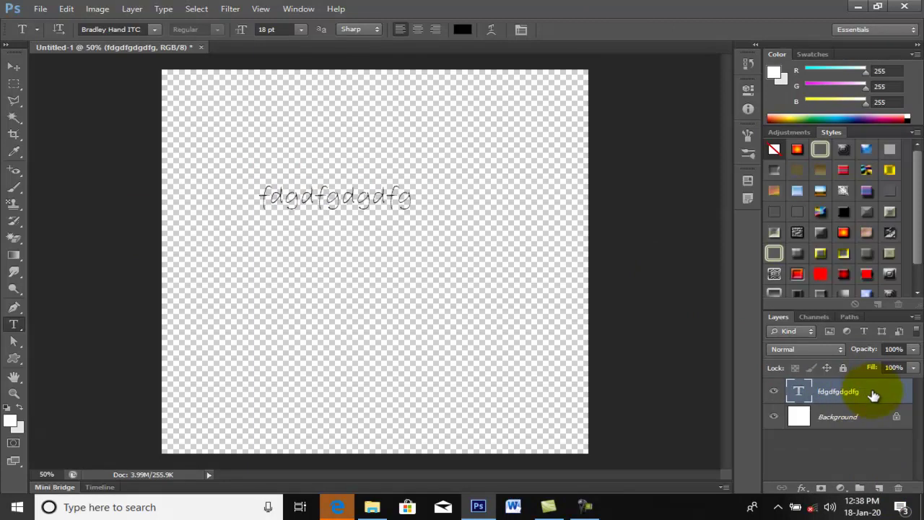
left_click_drag(855, 392, 899, 488)
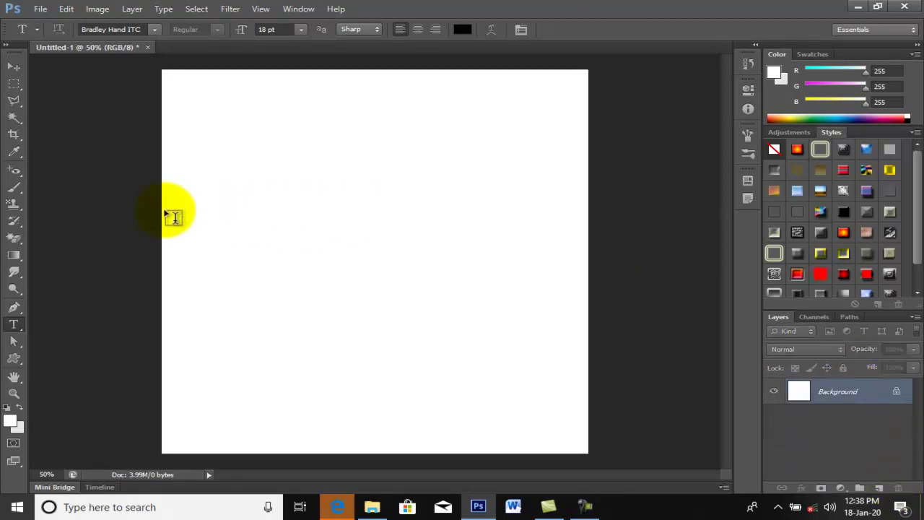
Try a horizontal text entry, typing the sample text 'asfsagaagagg'.
left_click(268, 202)
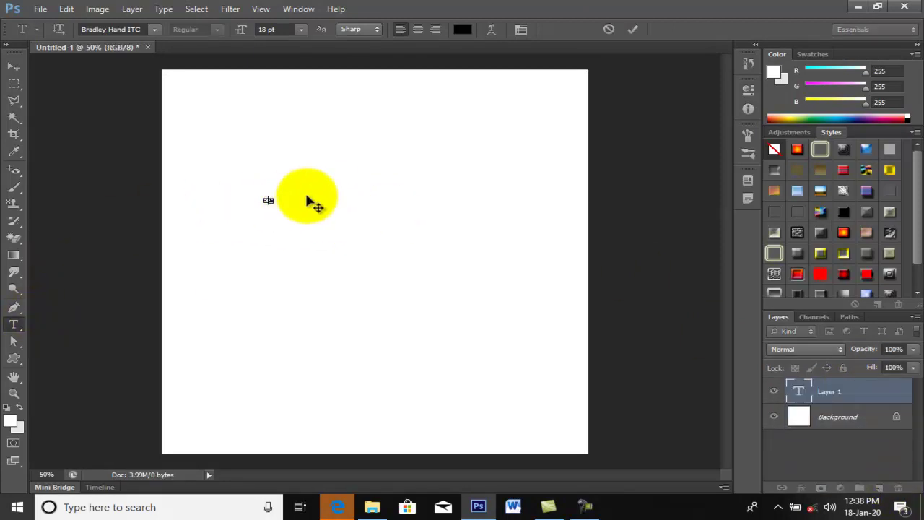
left_click(608, 29)
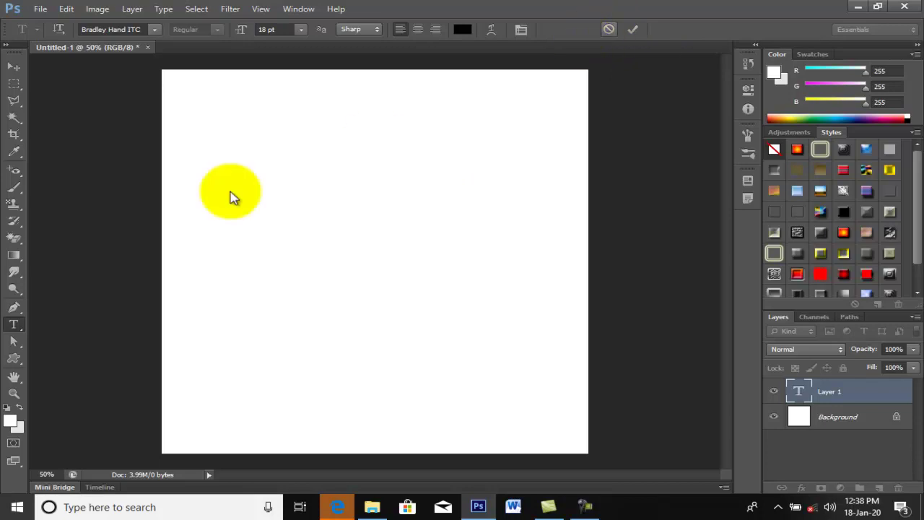
left_click(268, 168)
type("asfsagaagagg")
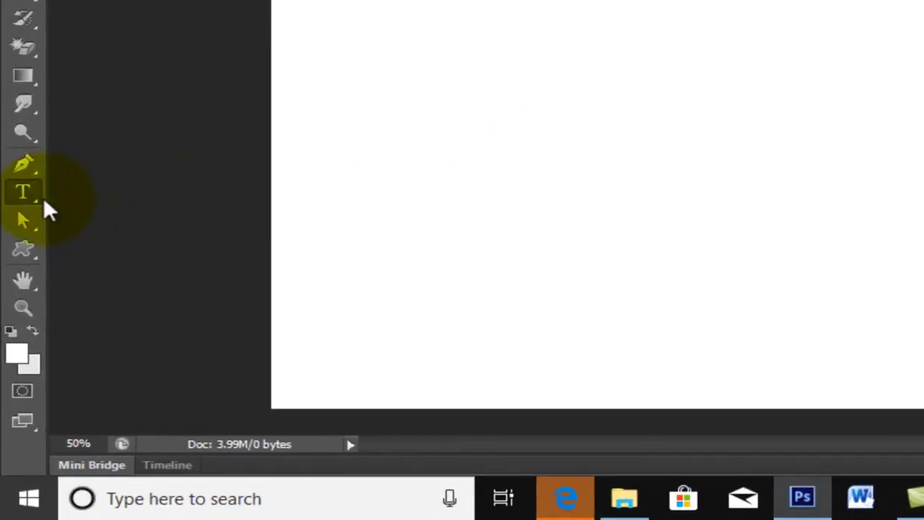
Try vertical text 'Tgdgdgd', discard it, and switch back to the Horizontal Type Tool.
right_click(16, 282)
left_click(89, 292)
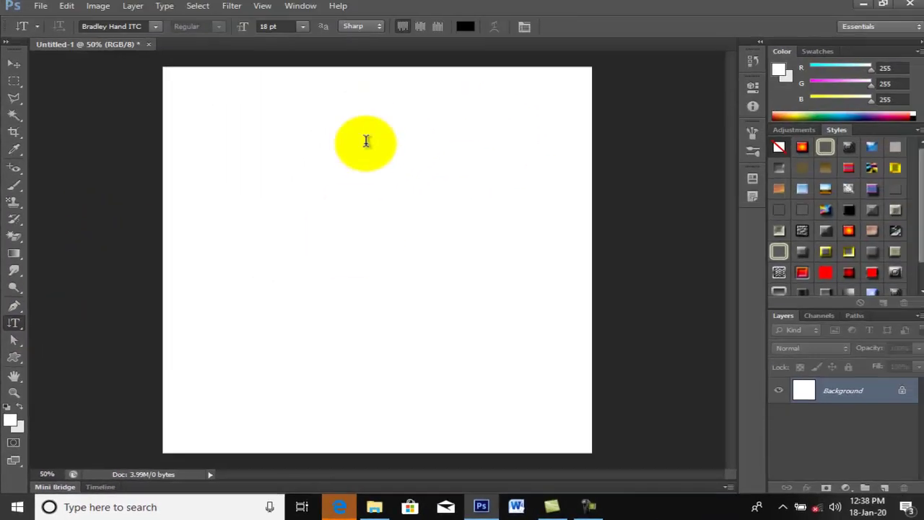
left_click(353, 129)
type("Tgdgdgd")
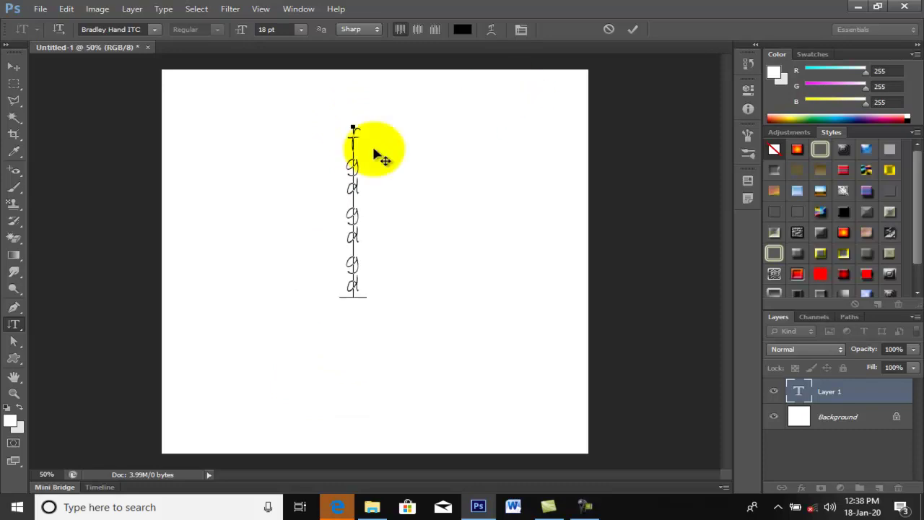
left_click(609, 29)
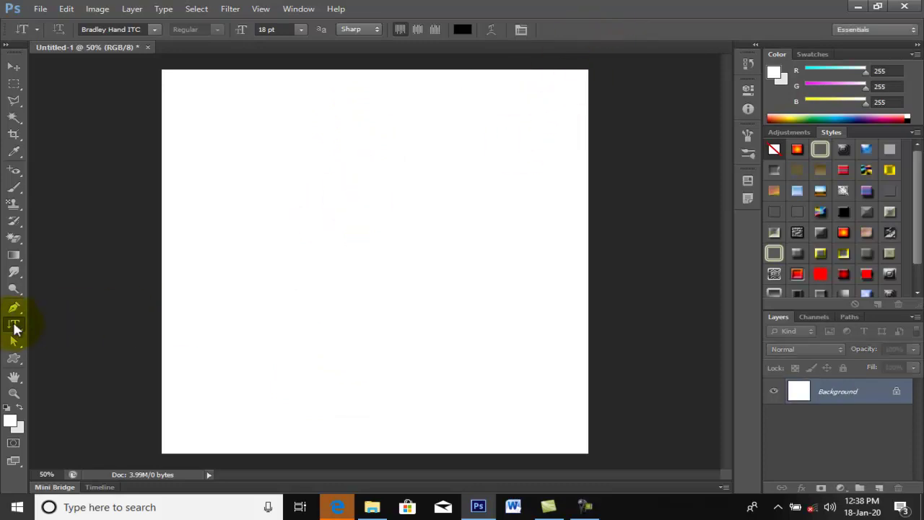
right_click(15, 328)
left_click(81, 324)
Type 'gsdgsgsgsg' as a new horizontal text line and select the whole line.
left_click(259, 243)
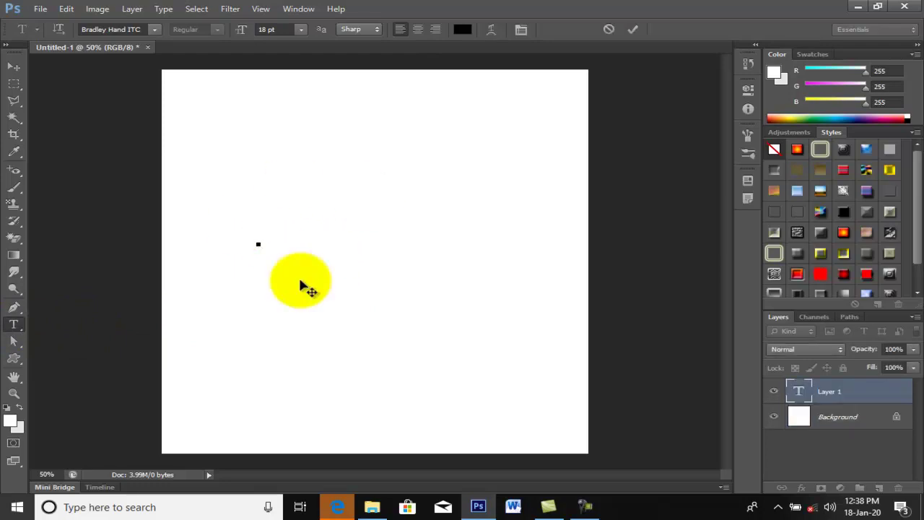
type("gsdgsgsgsg")
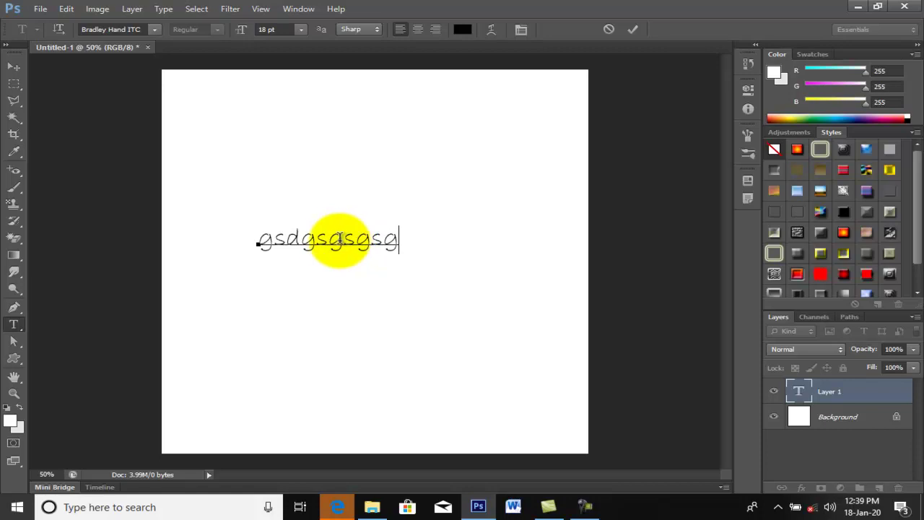
double_click(334, 240)
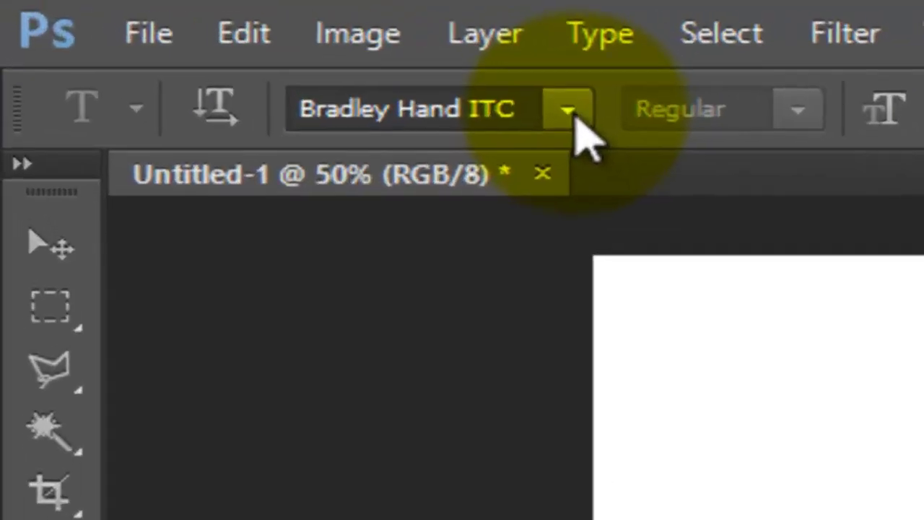
Reselect all of 'gsdgsgsgsg' and change its font from Bradley Hand ITC to Papyrus.
left_click(576, 117)
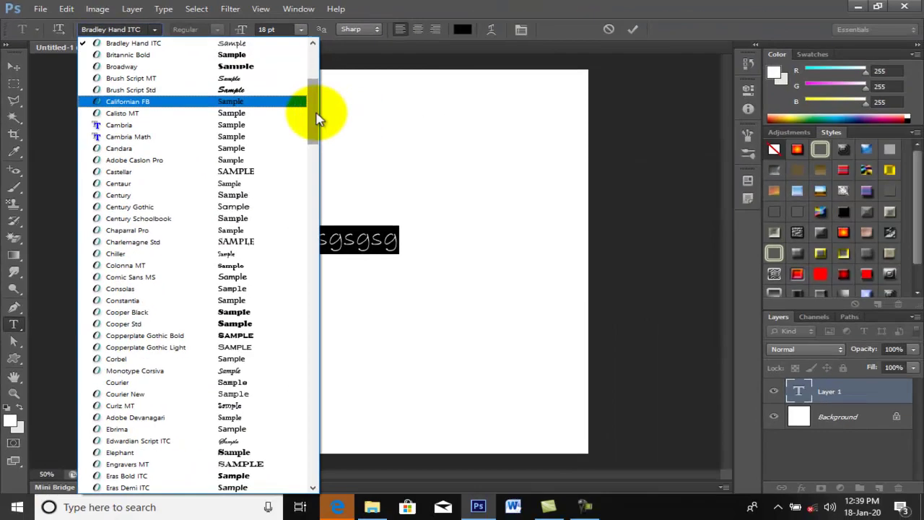
left_click(525, 91)
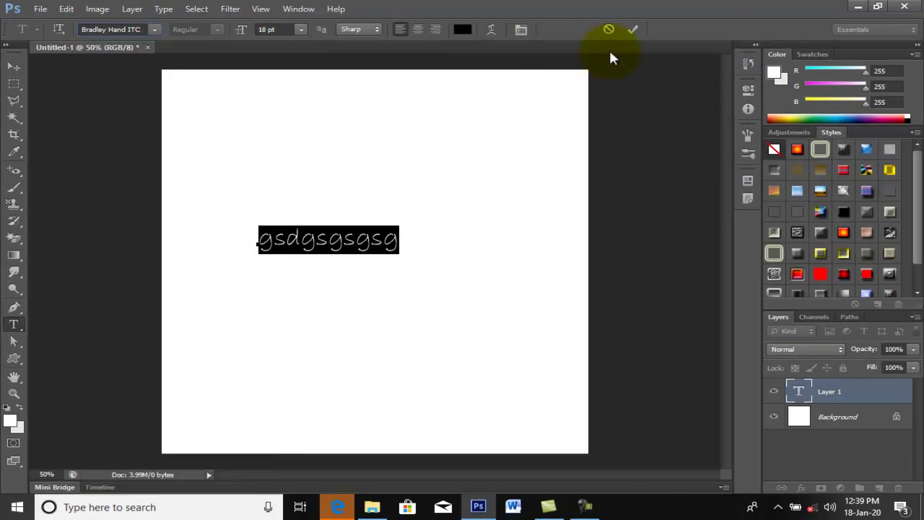
left_click(328, 238)
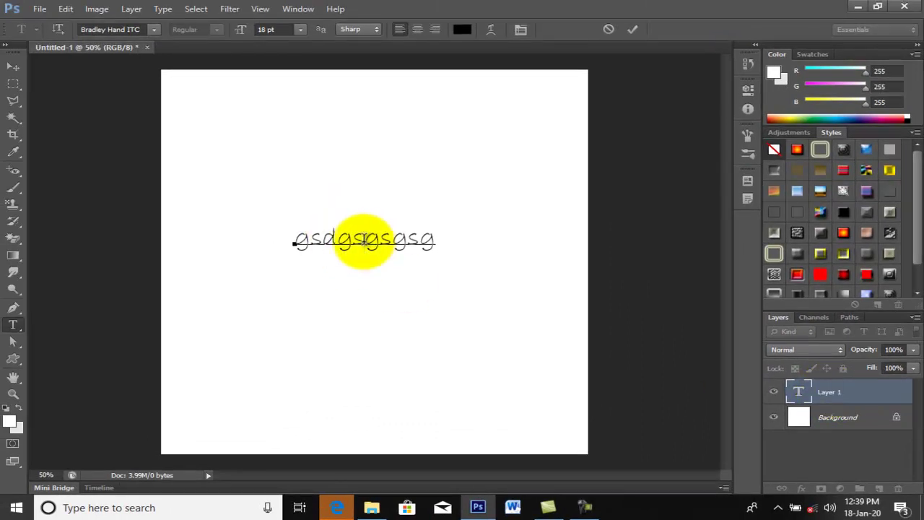
left_click(365, 242)
double_click(365, 238)
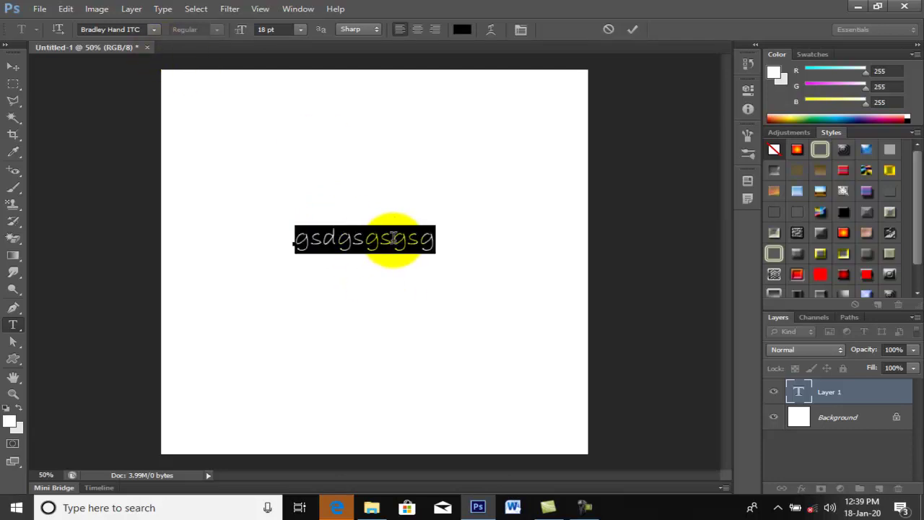
left_click(154, 31)
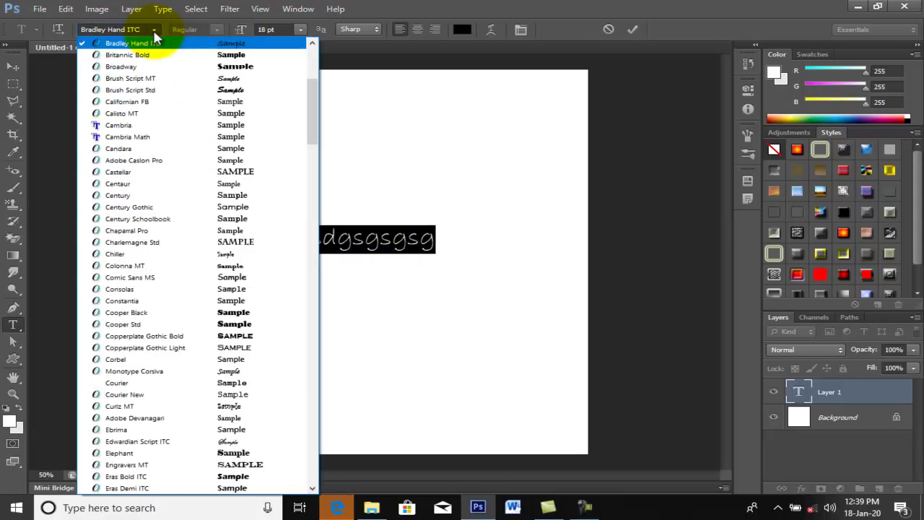
left_click_drag(315, 118, 299, 313)
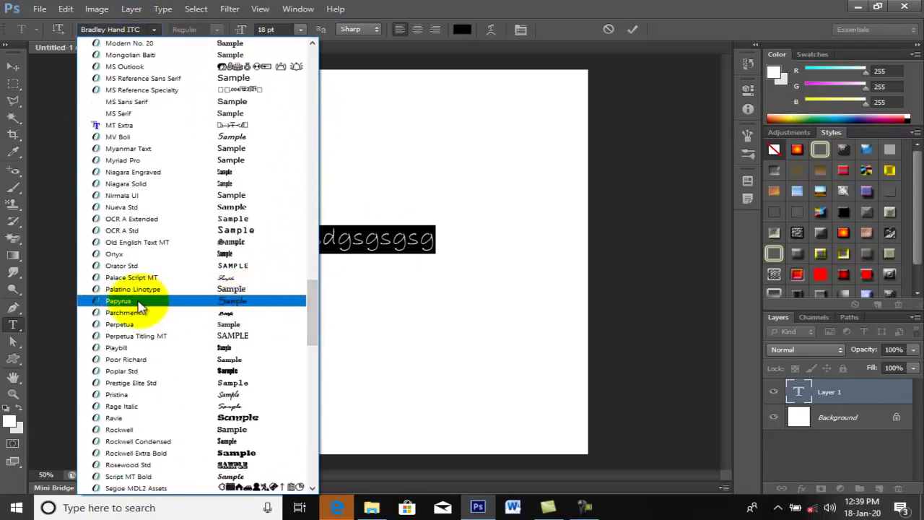
left_click(183, 308)
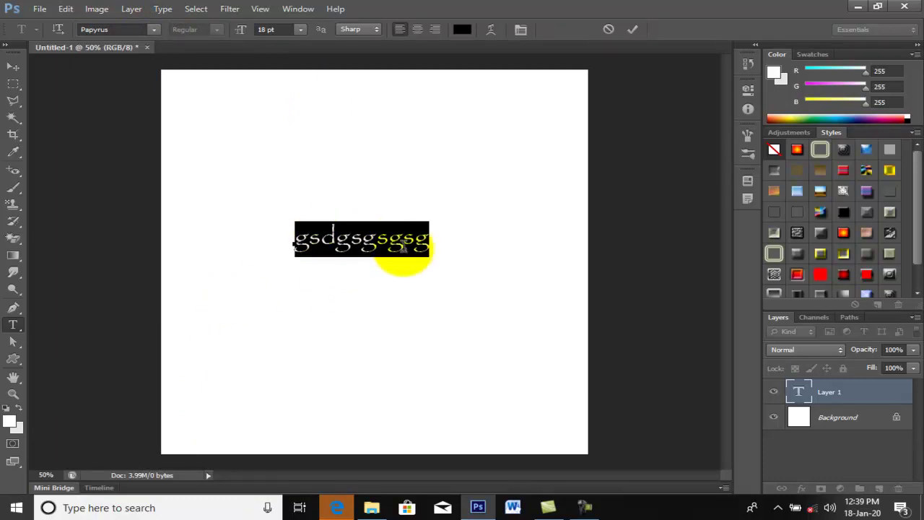
left_click(153, 30)
mouse_move(320, 114)
left_mouse_down()
mouse_move(314, 274)
mouse_move(309, 82)
mouse_move(316, 138)
left_mouse_up()
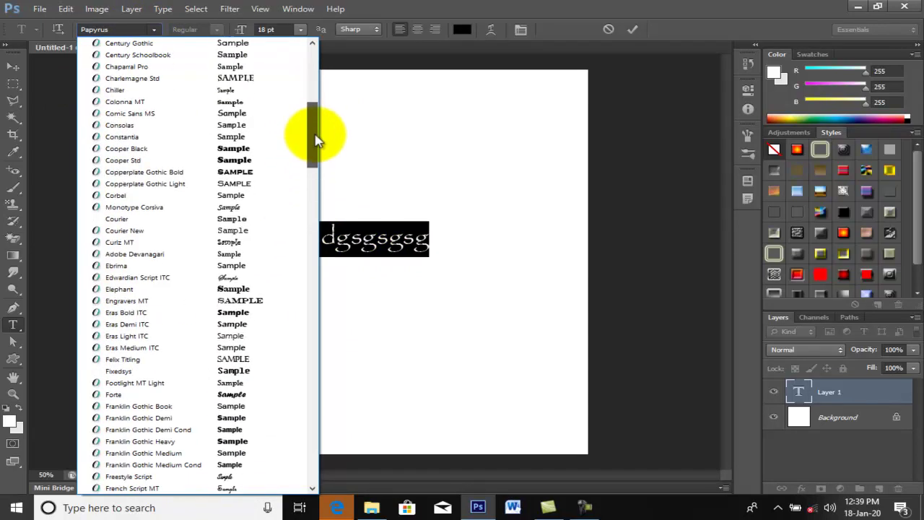
Set the text size to 25 pt, after trying 72 pt and 10 pt.
left_click(318, 8)
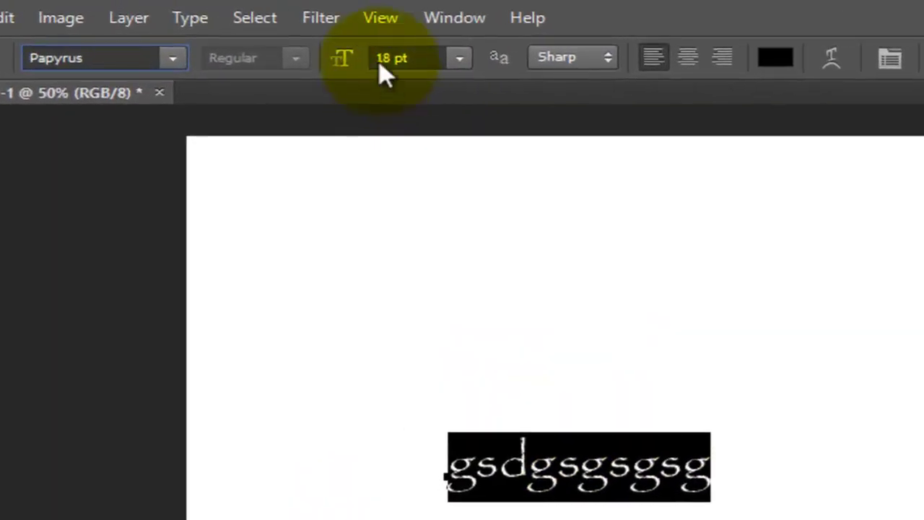
left_click(460, 59)
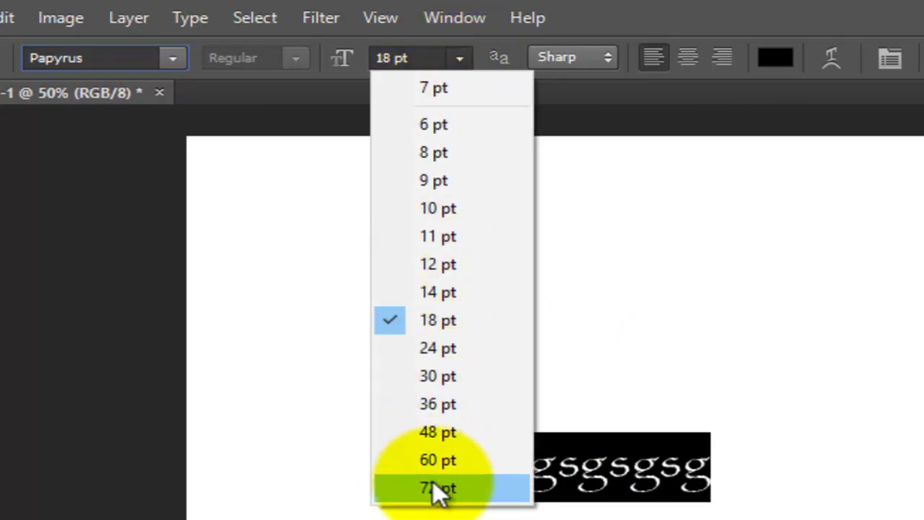
left_click(434, 489)
left_click(460, 57)
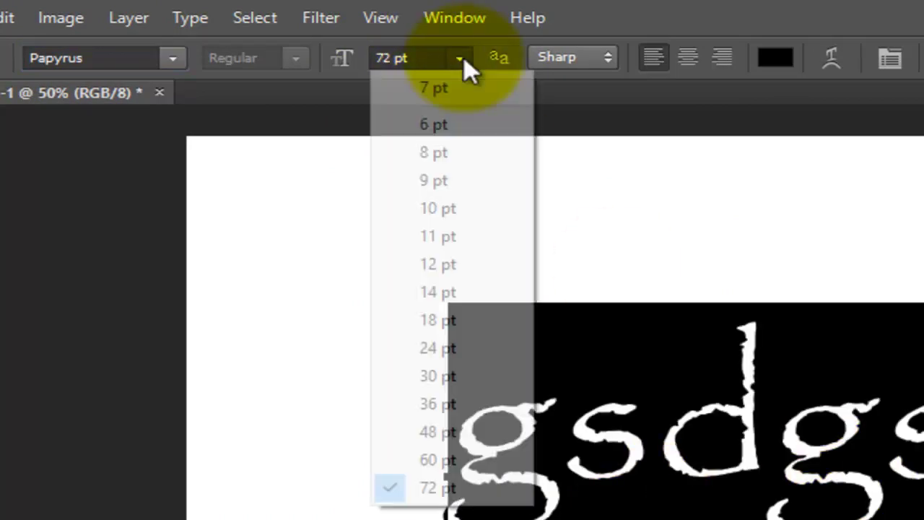
left_click(415, 211)
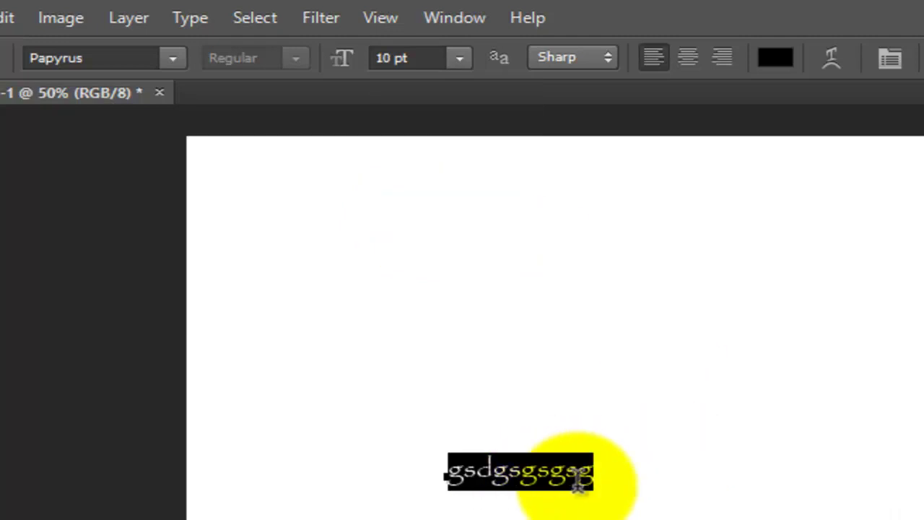
left_click(460, 58)
left_click(404, 57)
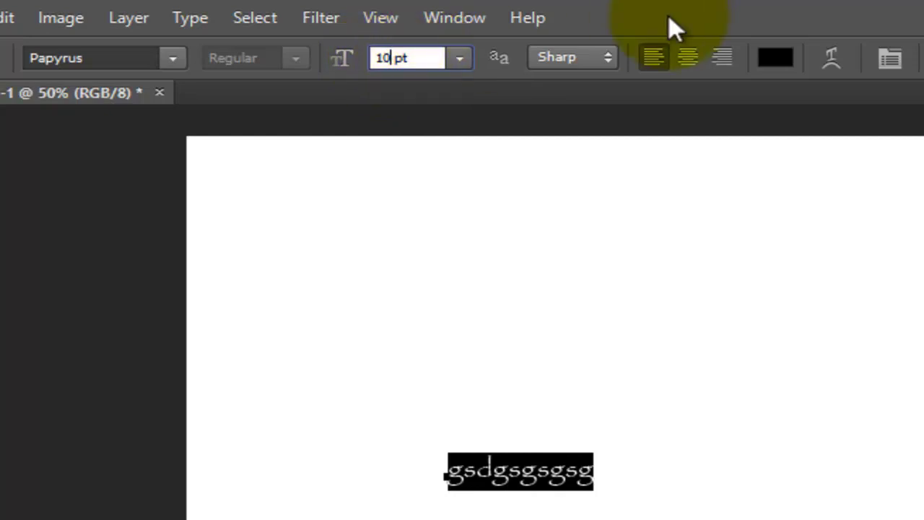
key("BackSpace")
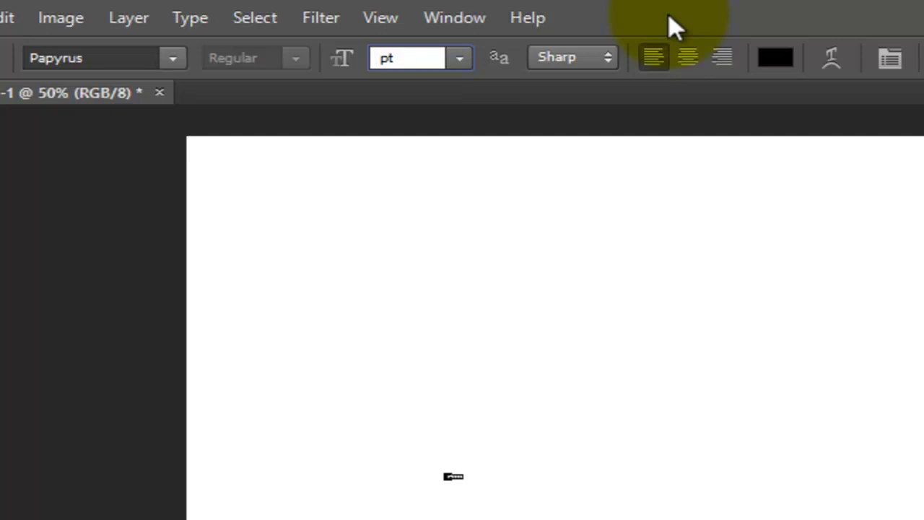
type("25")
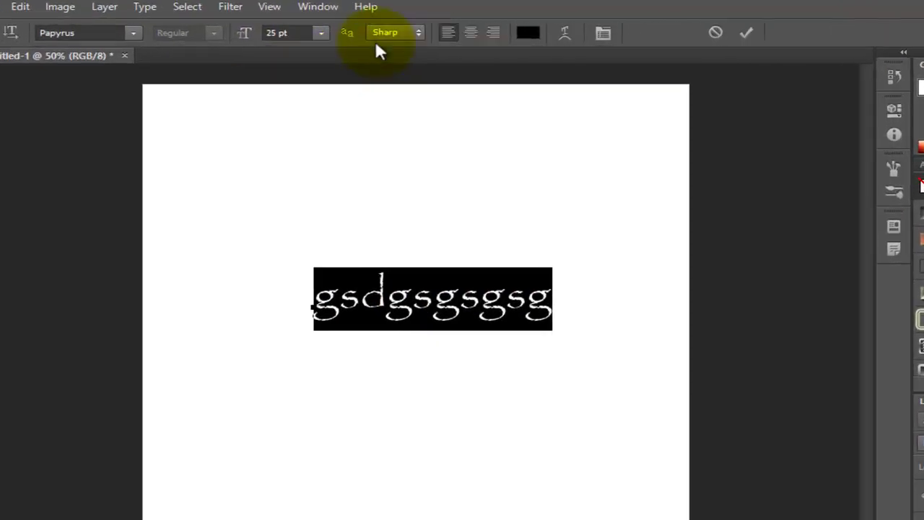
Set anti-aliasing to Smooth, after briefly trying Crisp.
left_click(359, 28)
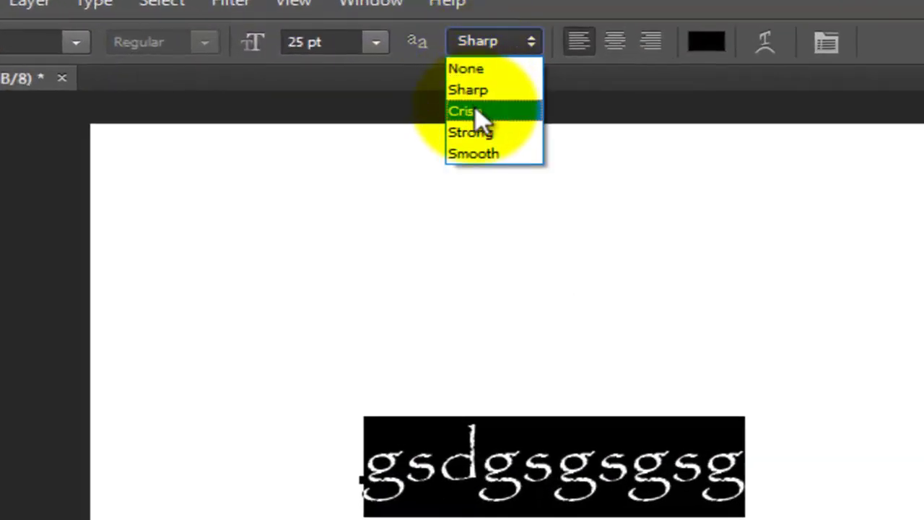
left_click(475, 111)
left_click(485, 44)
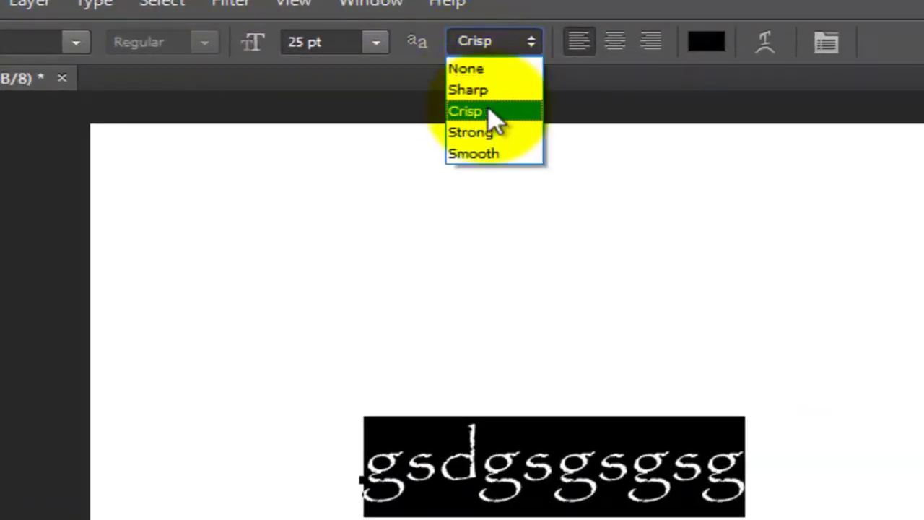
left_click(489, 154)
left_click(514, 44)
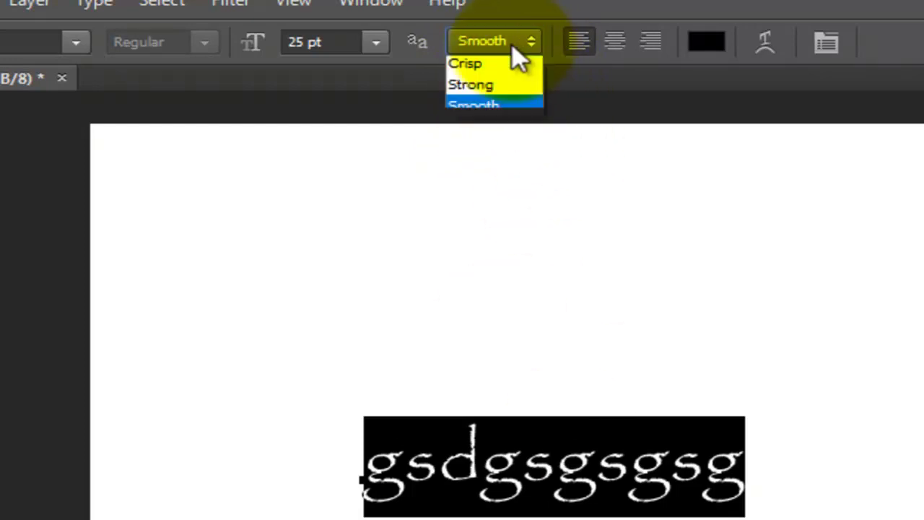
left_click(509, 45)
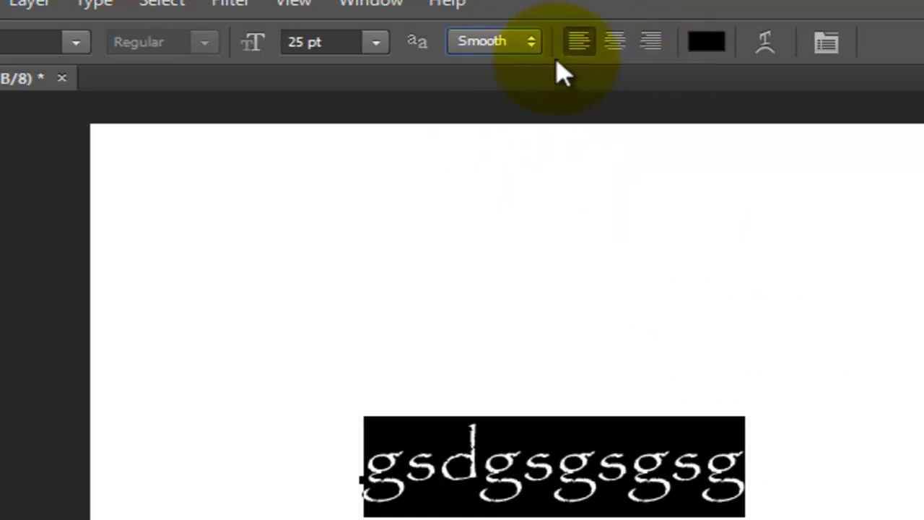
Change the text colour to blue (0024ff) in the Color Picker.
left_click(708, 44)
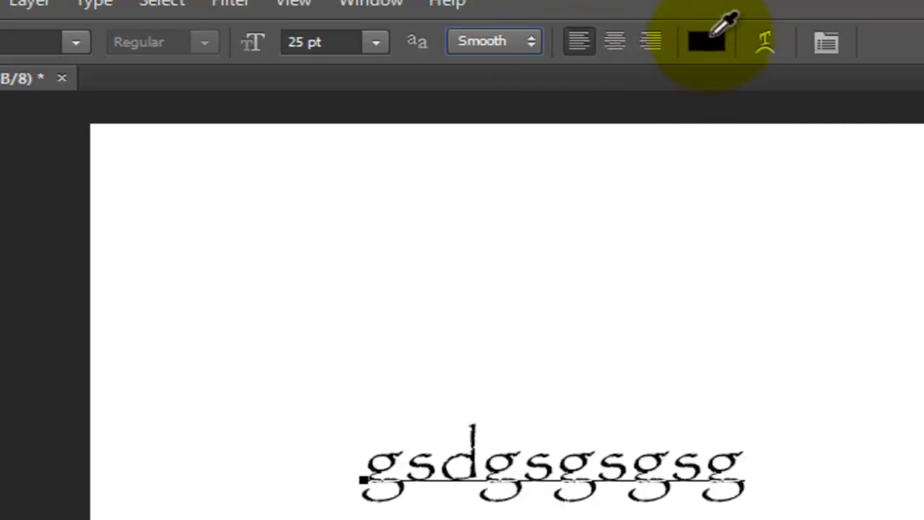
left_click(588, 450)
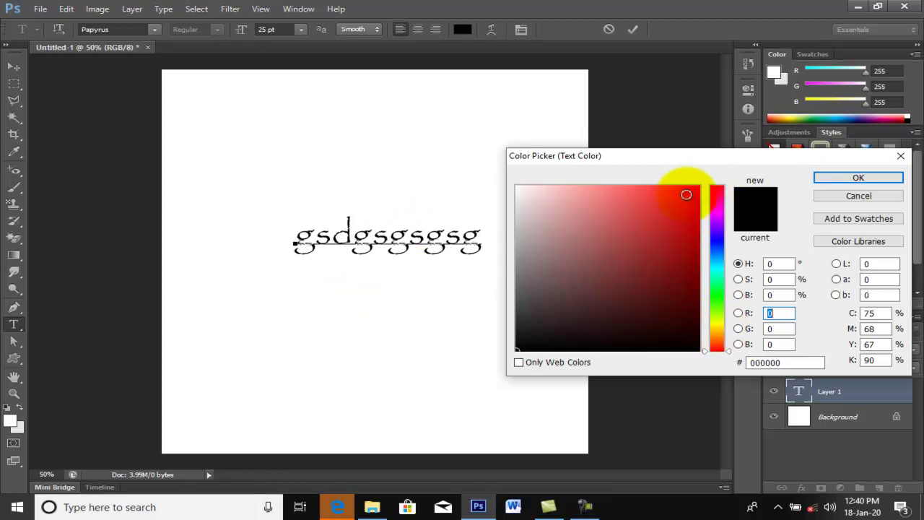
left_click_drag(697, 188, 700, 185)
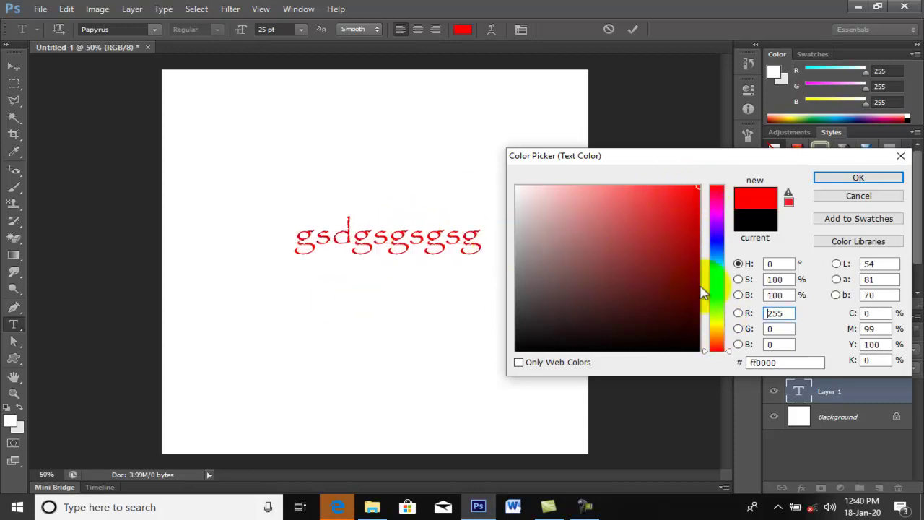
left_click_drag(719, 329, 727, 246)
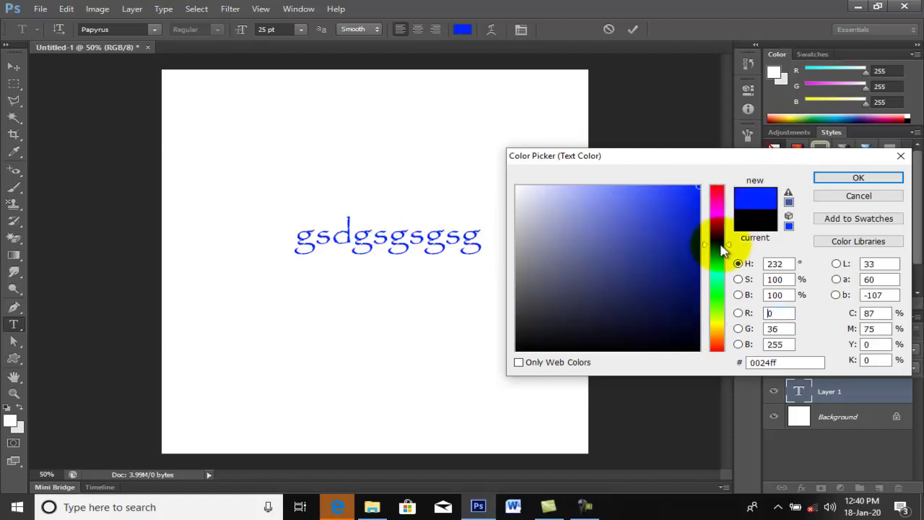
left_click(856, 178)
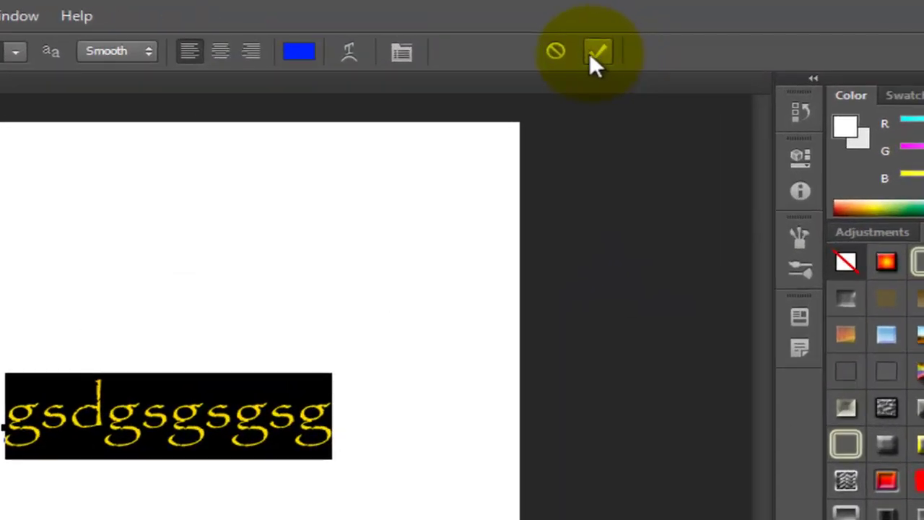
Commit the blue text edit, finishing with Ctrl+Enter.
left_click(591, 52)
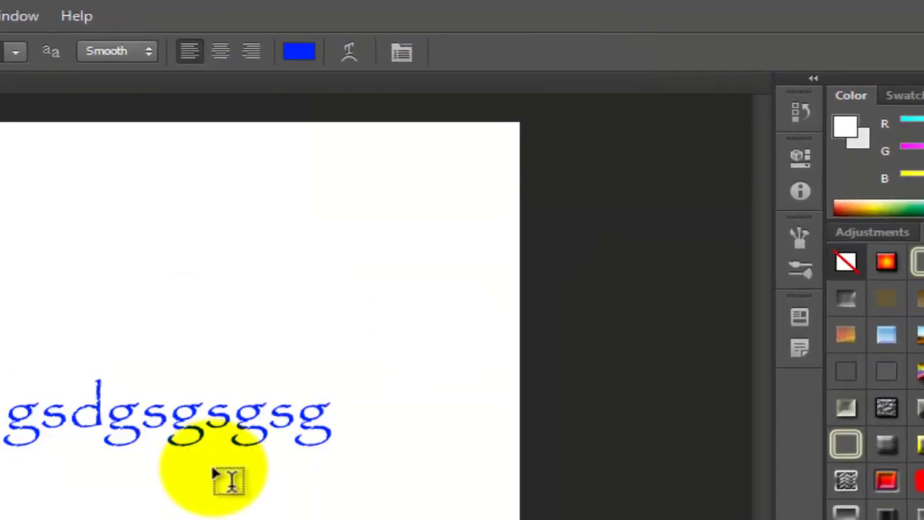
left_click(169, 419)
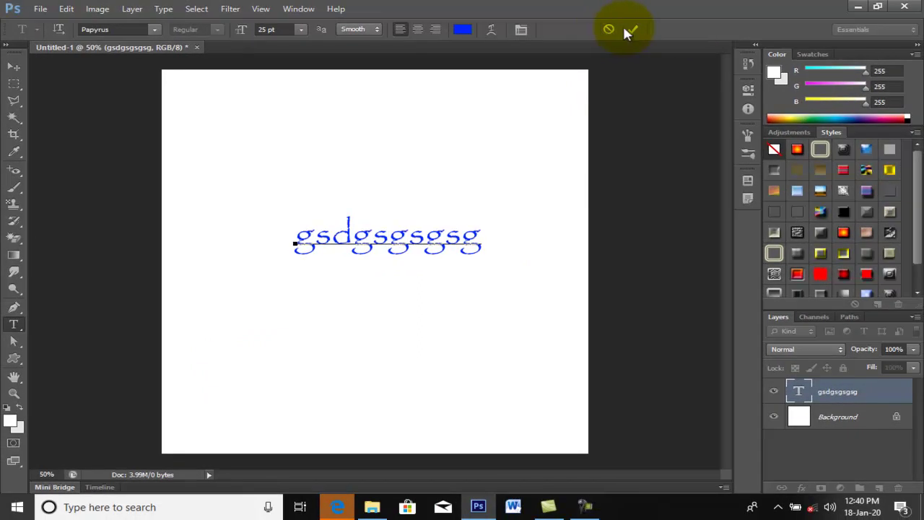
key("ctrl+Return")
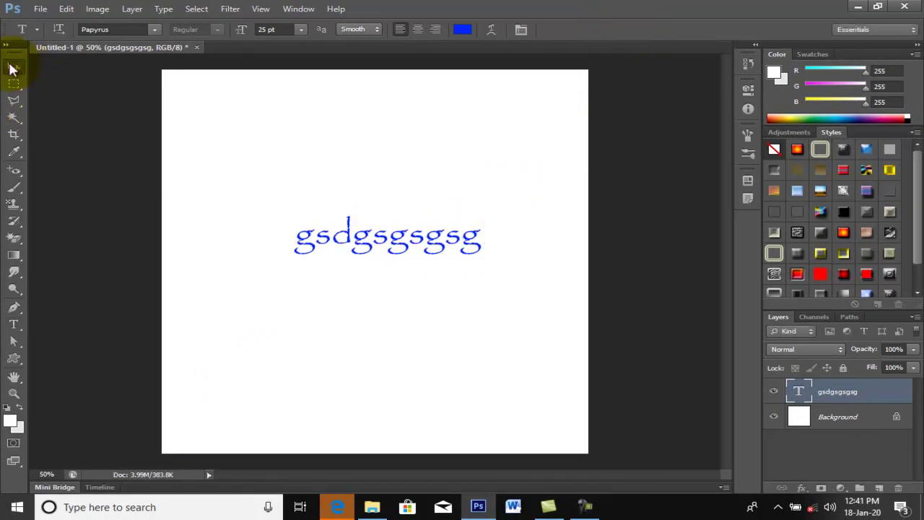
Move the gsdgsgsgsg text up near the canvas top, after dismissing locked-Background errors.
left_click(13, 69)
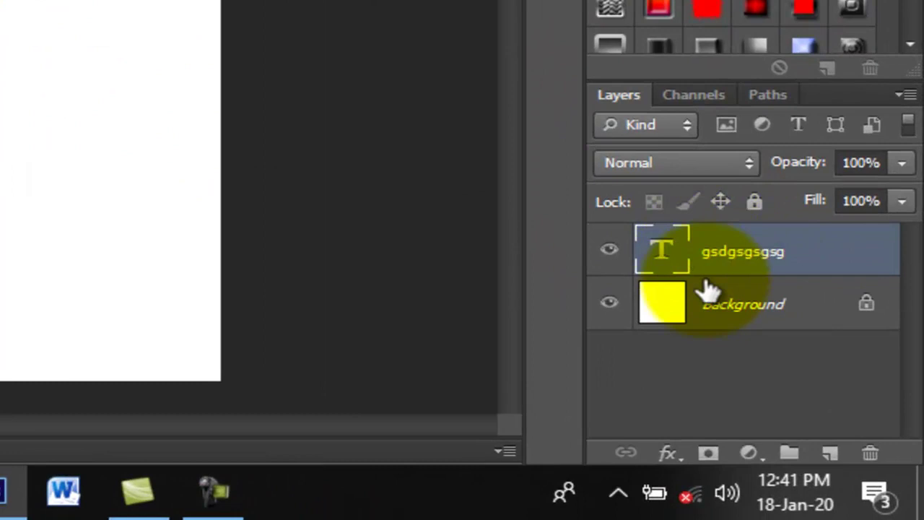
left_click(737, 314)
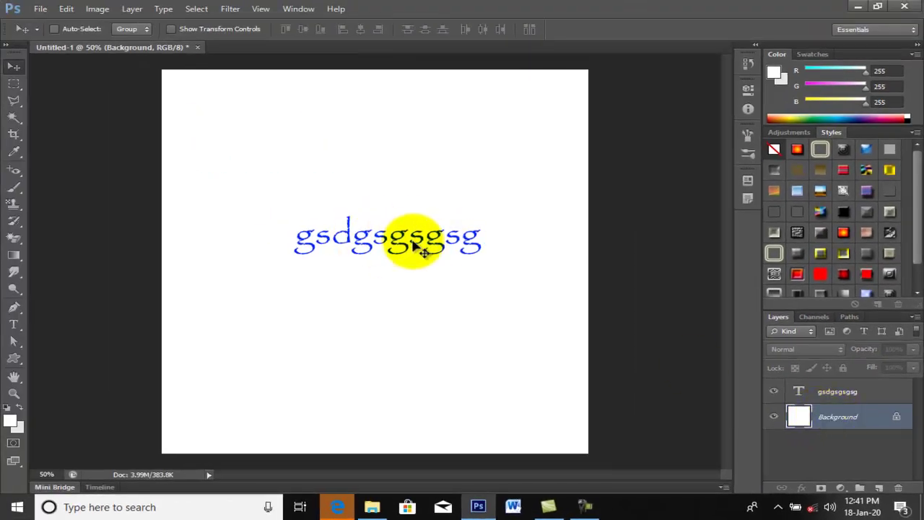
left_click_drag(406, 248, 368, 265)
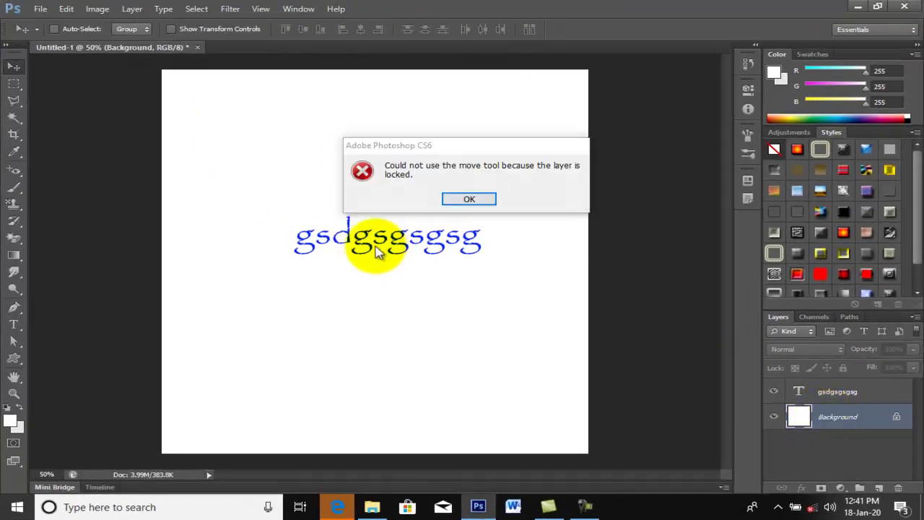
left_click(469, 201)
left_click_drag(305, 161, 402, 221)
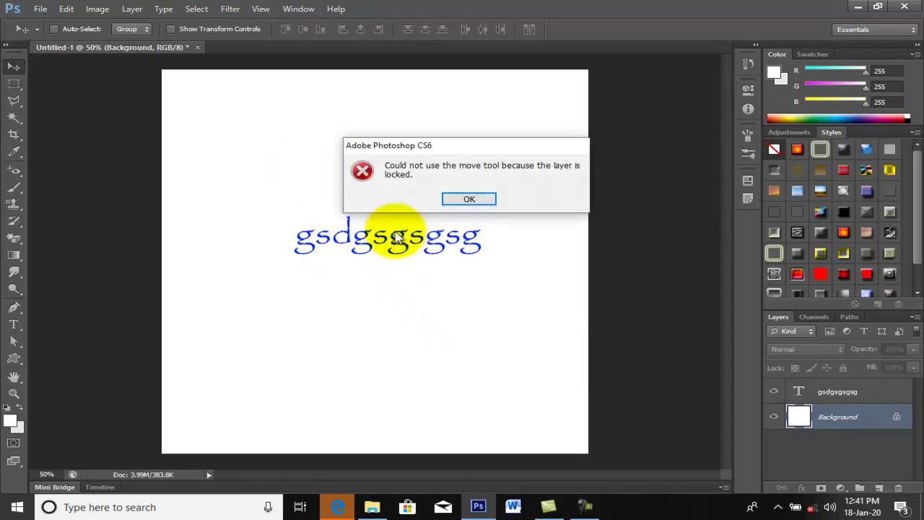
left_click(473, 200)
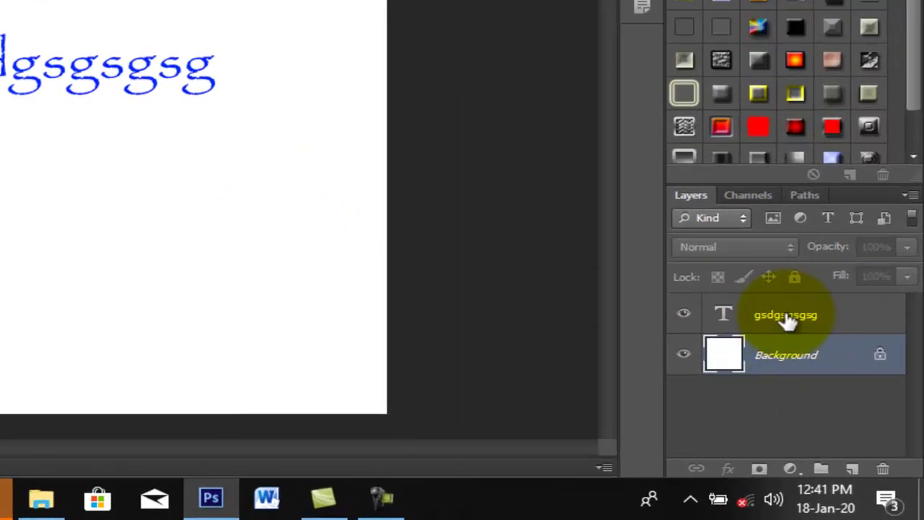
left_click(834, 392)
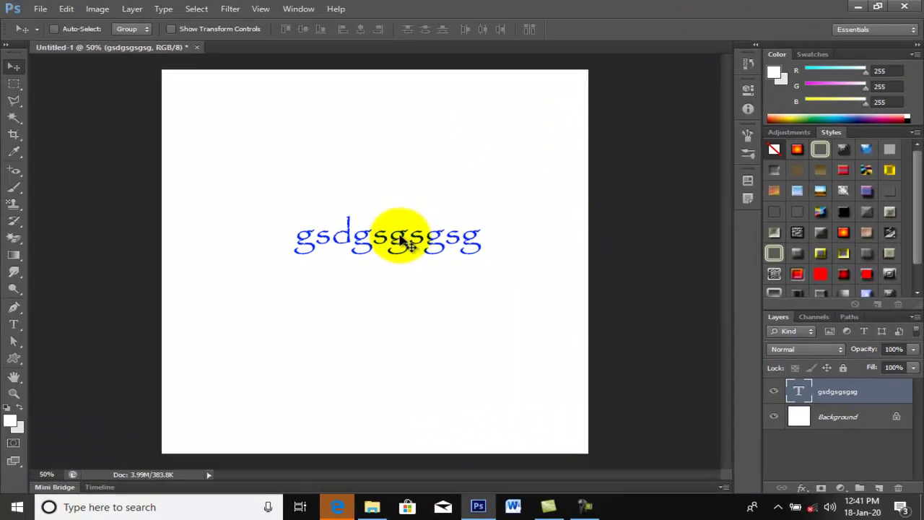
mouse_move(406, 243)
left_mouse_down()
mouse_move(309, 167)
mouse_move(394, 103)
mouse_move(415, 224)
mouse_move(394, 253)
mouse_move(417, 210)
mouse_move(401, 80)
mouse_move(408, 105)
mouse_move(434, 106)
left_mouse_up()
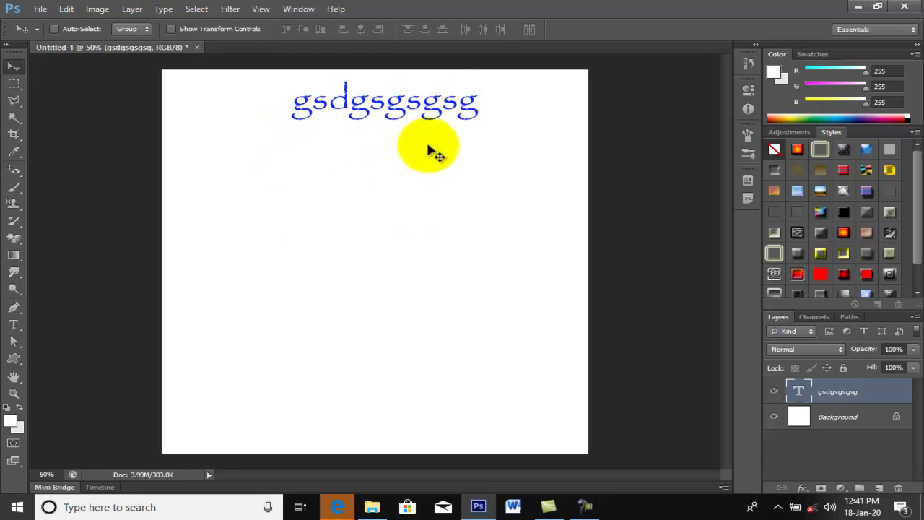
Delete the gsdgsgsgsg layer and start a new text entry on the canvas.
left_click_drag(903, 486, 899, 487)
key("t")
left_click(277, 264)
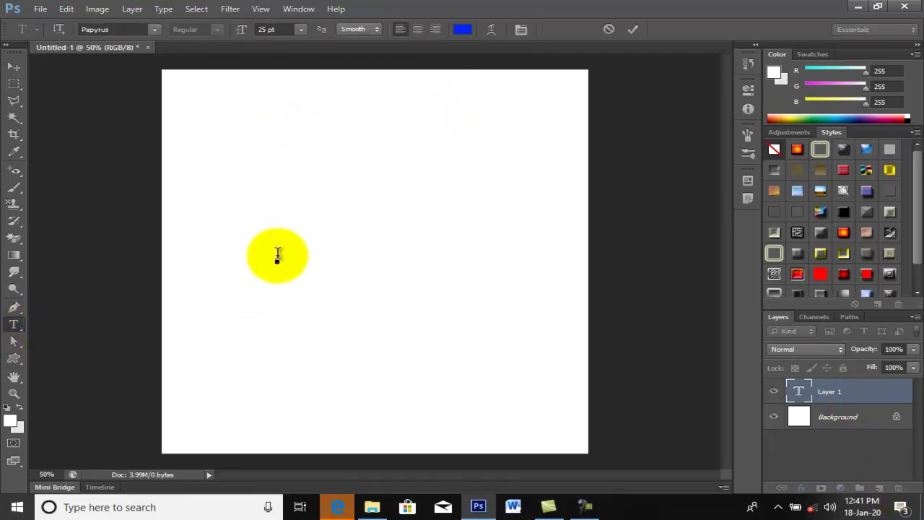
Type 'dsgsdhshsh', then try an Arc warp with adjusted bend and distortion and cancel it.
type("dsgsdhshsh")
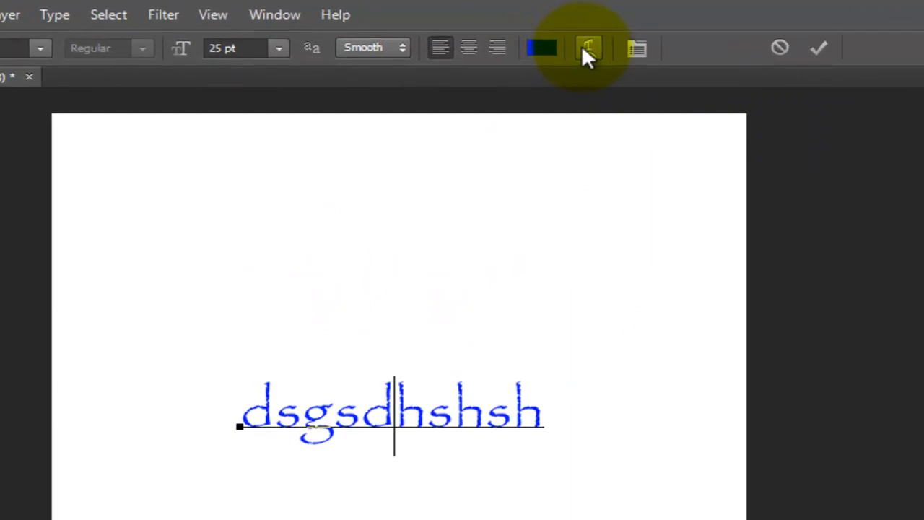
left_click(588, 49)
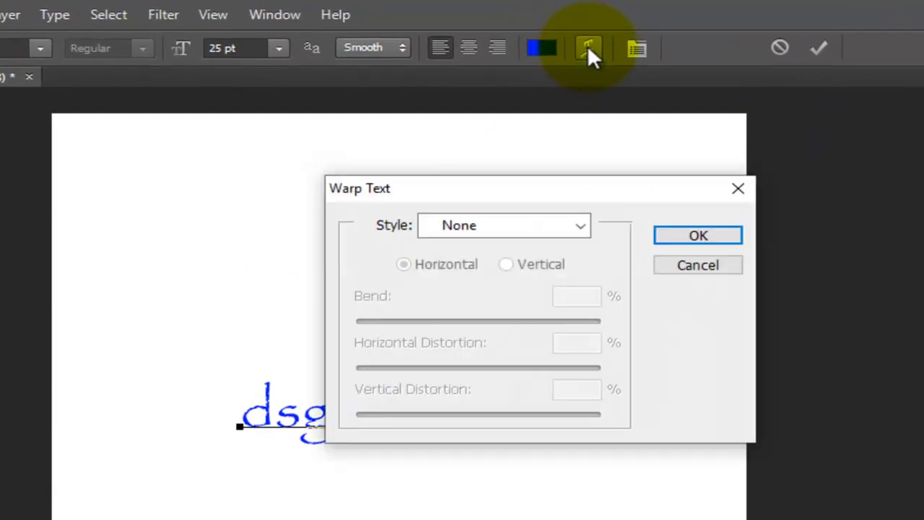
left_click_drag(599, 186, 850, 106)
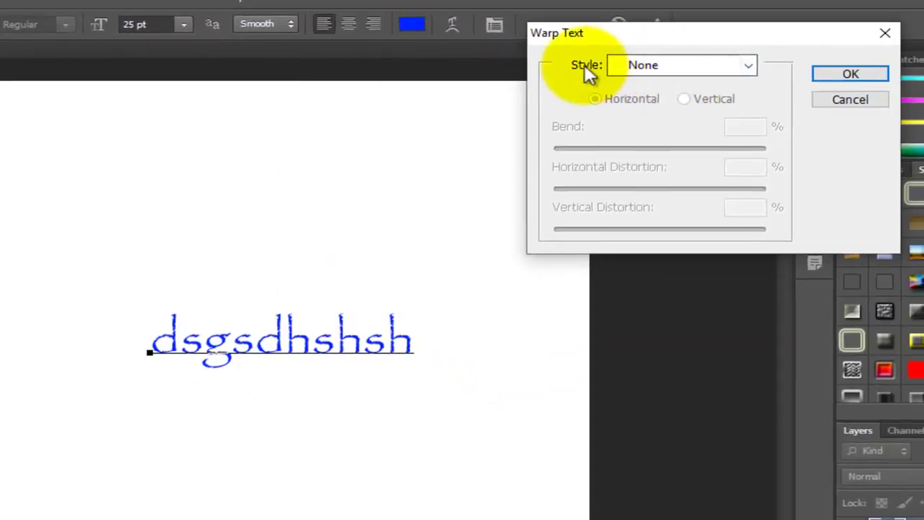
left_click(746, 67)
left_click(654, 121)
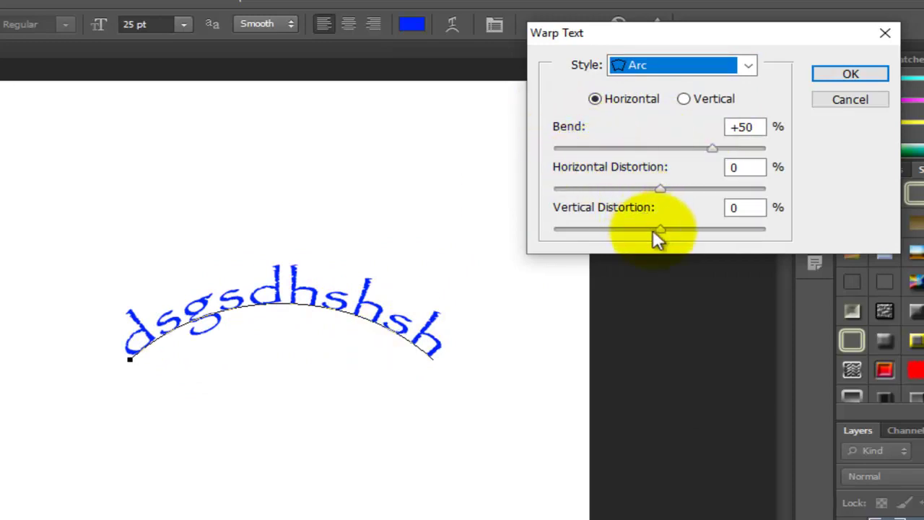
mouse_move(712, 148)
left_mouse_down()
mouse_move(576, 152)
mouse_move(741, 152)
left_mouse_up()
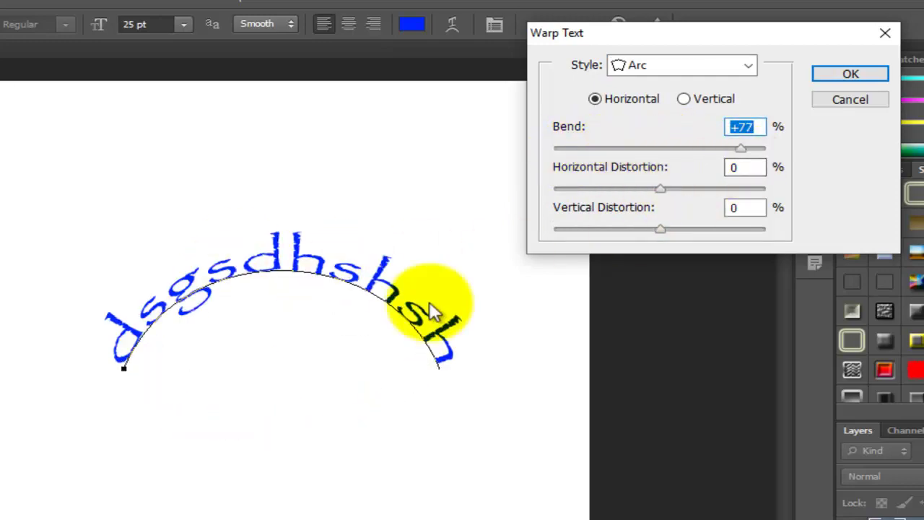
mouse_move(662, 189)
left_mouse_down()
mouse_move(538, 197)
mouse_move(757, 189)
left_mouse_up()
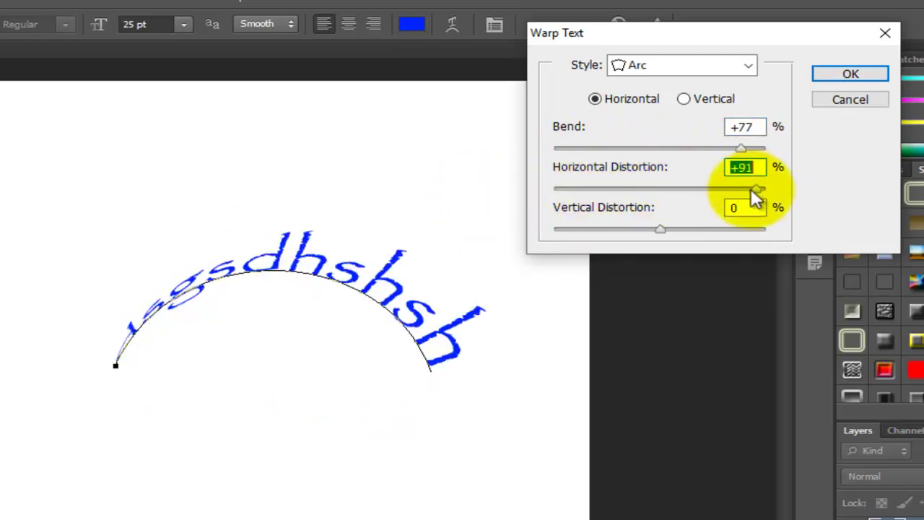
mouse_move(640, 230)
left_mouse_down()
mouse_move(548, 230)
mouse_move(687, 228)
mouse_move(625, 230)
left_mouse_up()
left_click(850, 98)
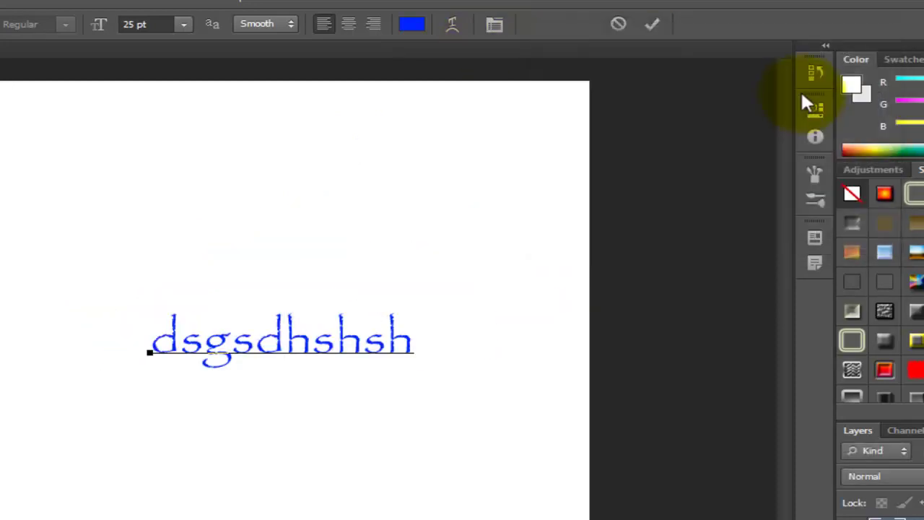
Try a Fisheye warp with bend +85 and horizontal distortion -22, then cancel it.
left_click(442, 29)
left_click(649, 68)
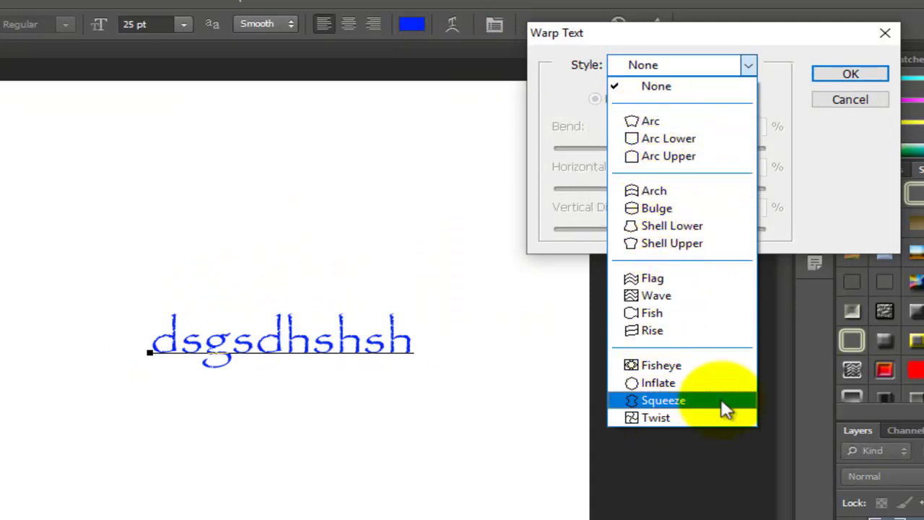
left_click(661, 364)
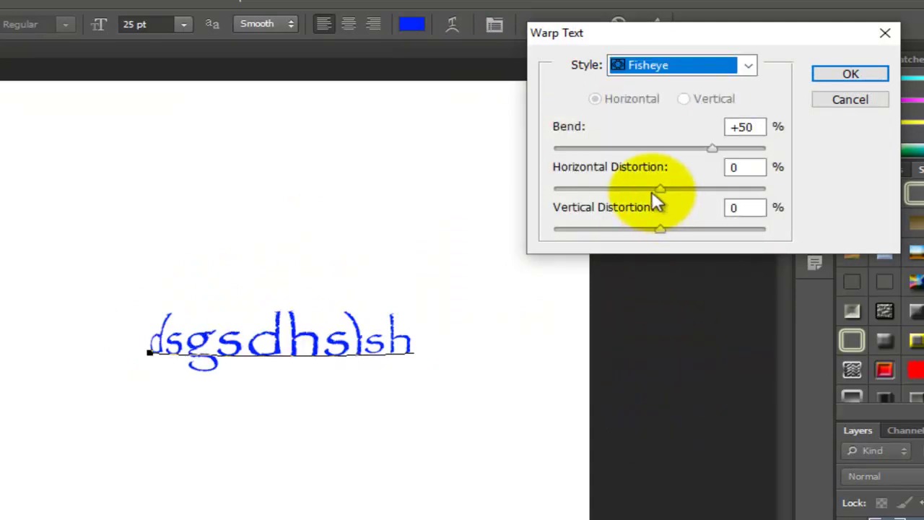
left_click_drag(714, 147, 749, 148)
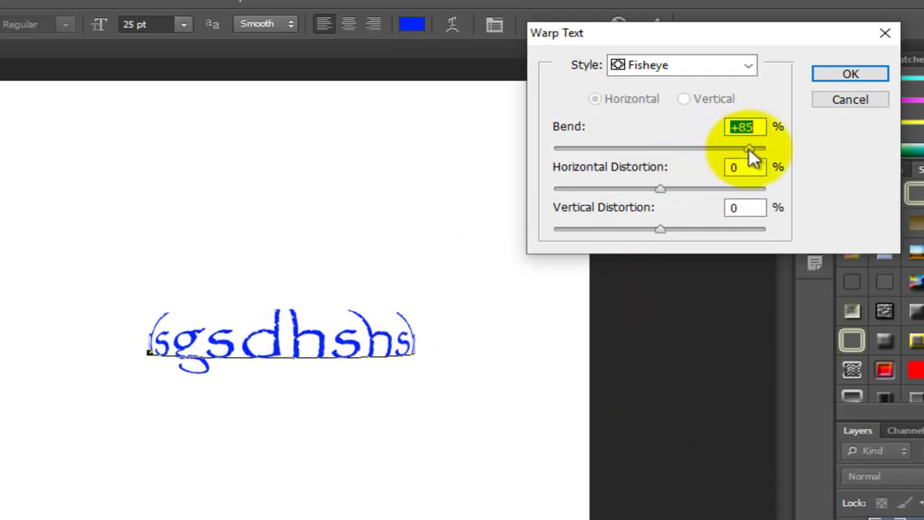
left_click_drag(658, 188, 637, 187)
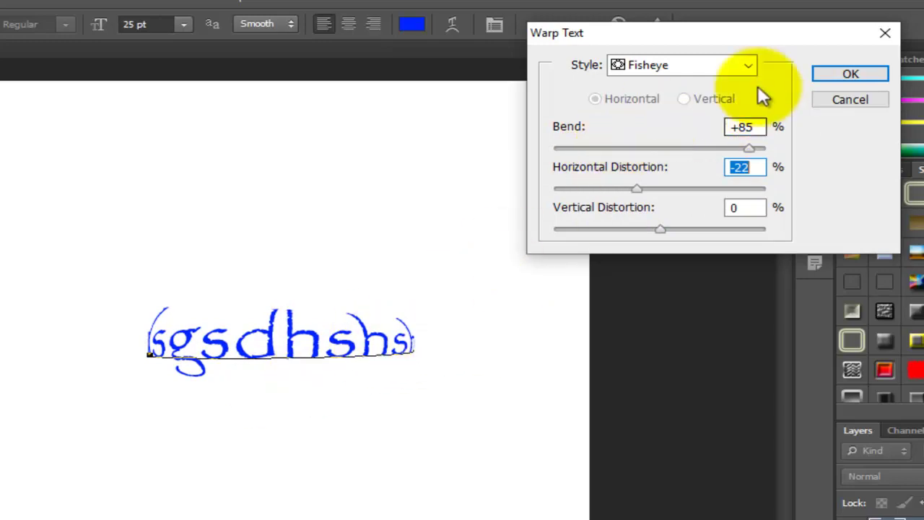
left_click(845, 101)
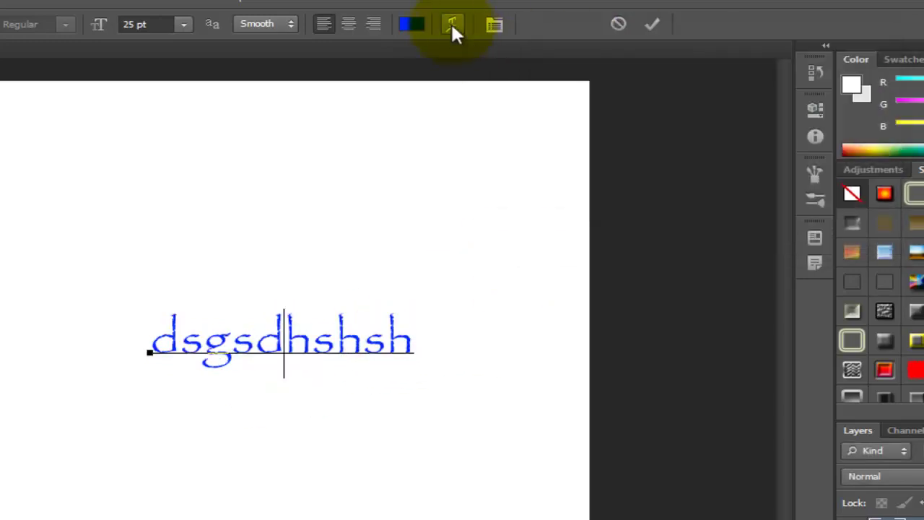
Commit the 'dsgsdhshsh' text and drag its layer to the trash.
left_click(652, 24)
left_click_drag(823, 390, 898, 488)
right_click(17, 326)
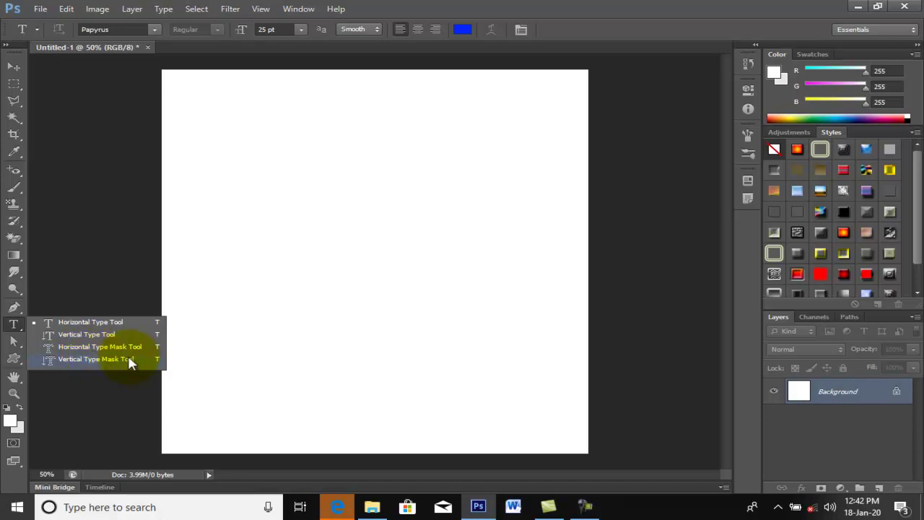
Make an 'Hbri' type-mask selection in 75 pt Poplar Std, centred on the canvas.
left_click(80, 350)
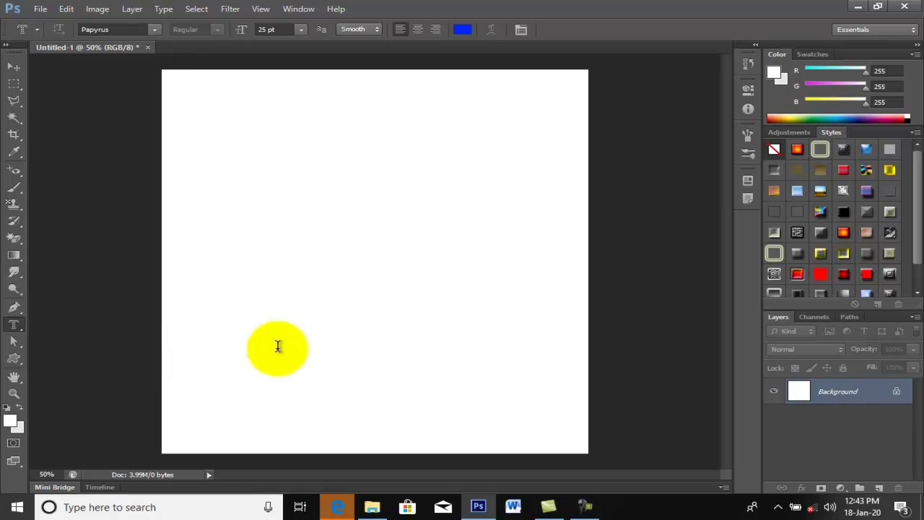
left_click(262, 197)
type("Hbri")
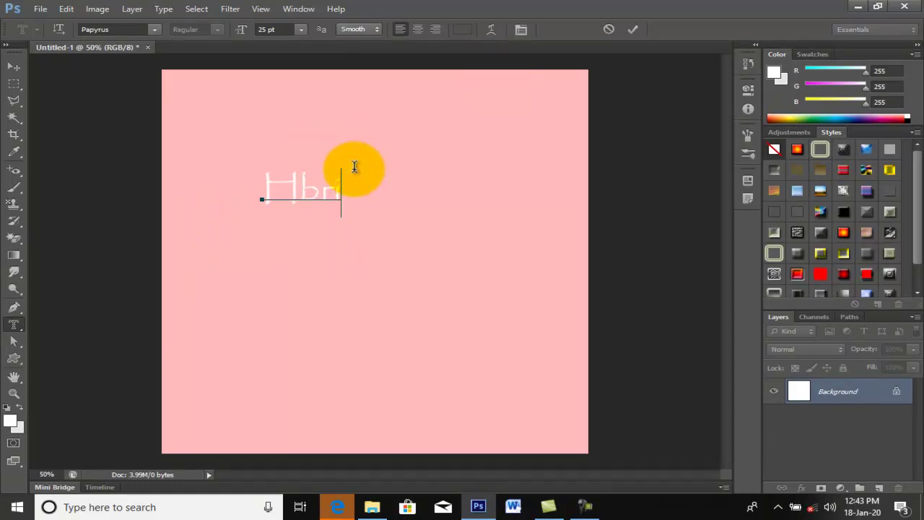
left_click(316, 180)
double_click(315, 180)
left_click(156, 28)
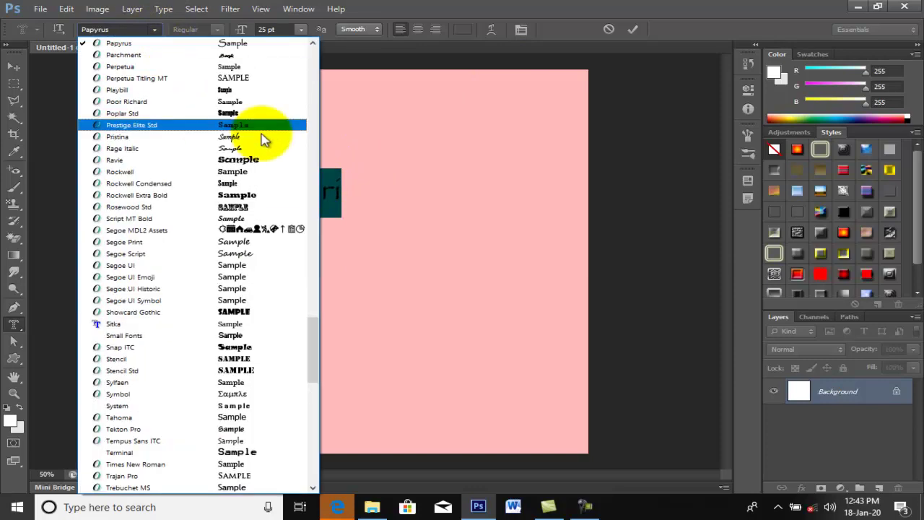
left_click(219, 116)
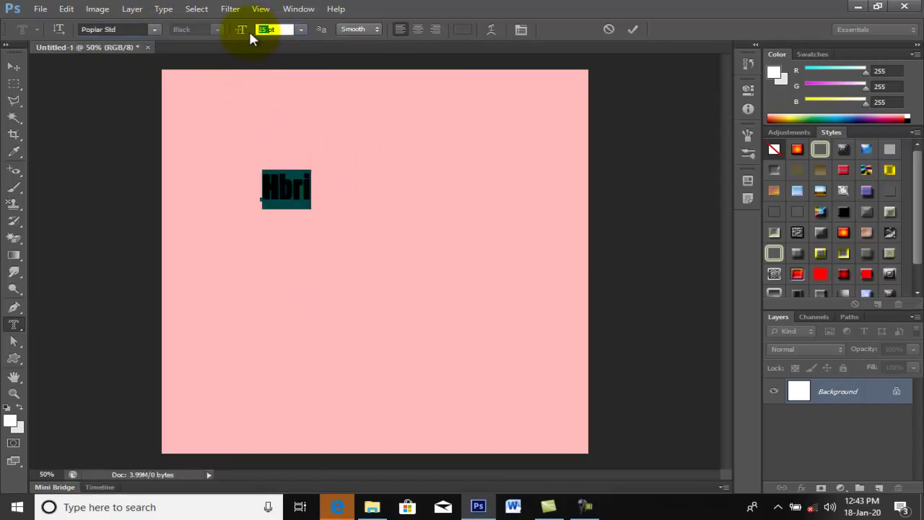
type("75")
key("Return")
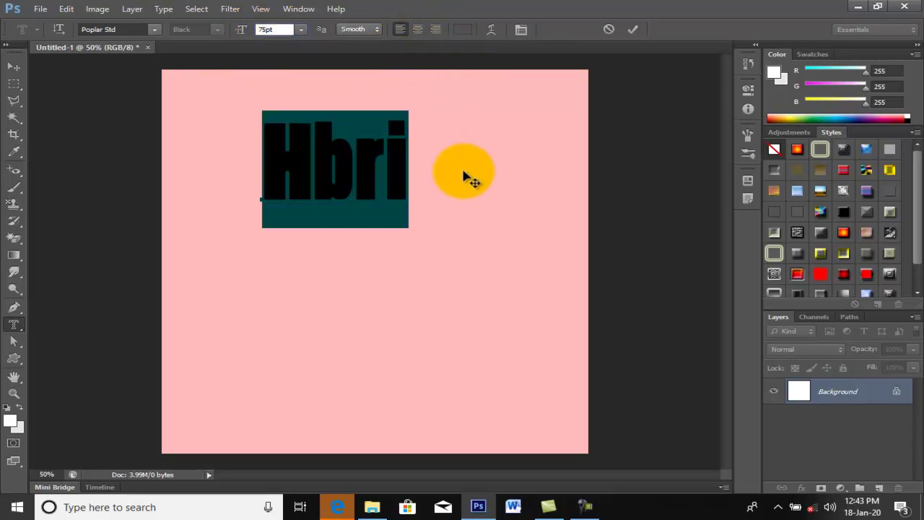
left_click_drag(470, 181, 512, 270)
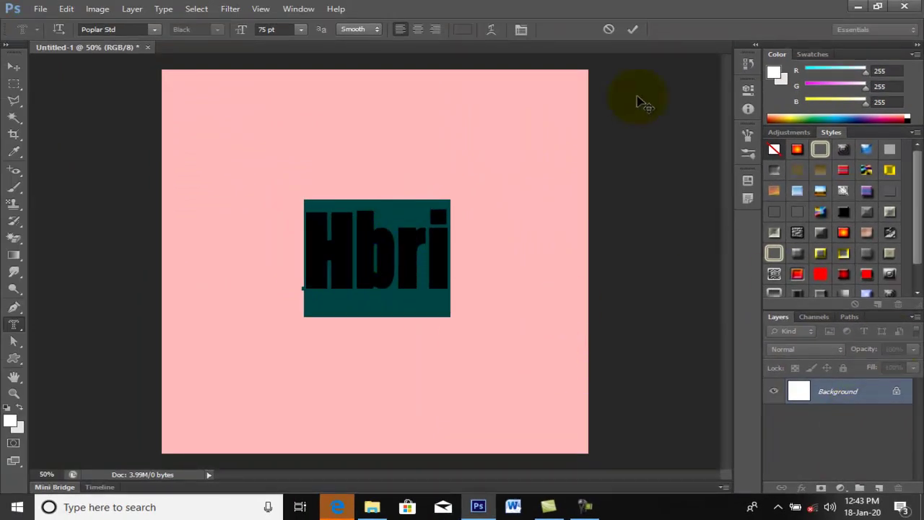
left_click(631, 30)
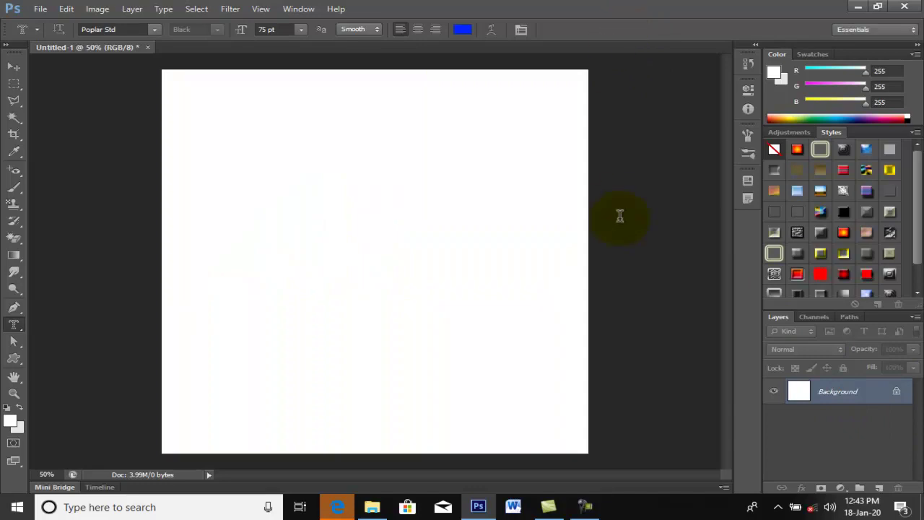
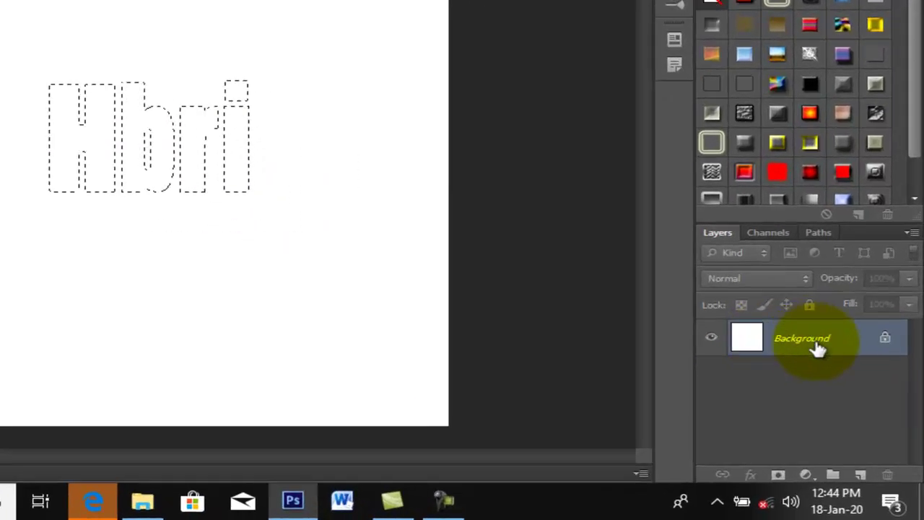
Duplicate the Background layer into a Background copy, opening and cancelling Blending Options.
left_click_drag(774, 329, 858, 469)
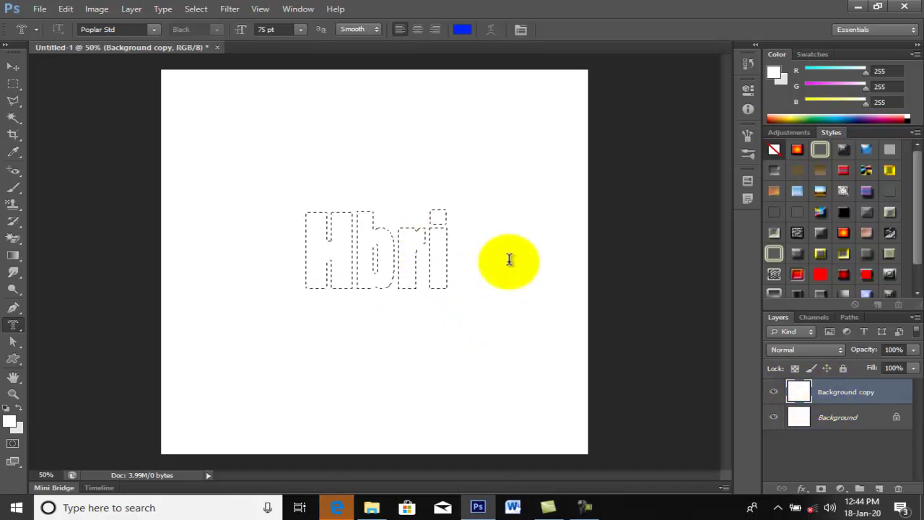
right_click(843, 402)
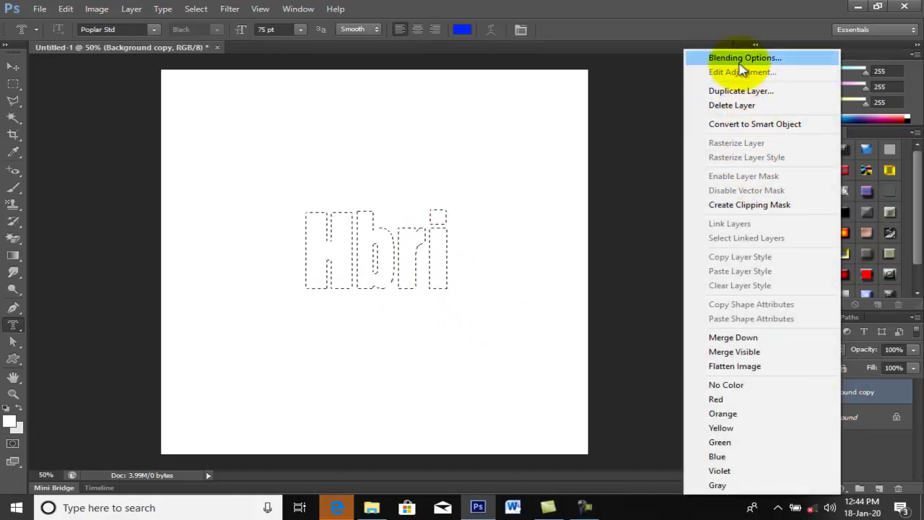
left_click(730, 59)
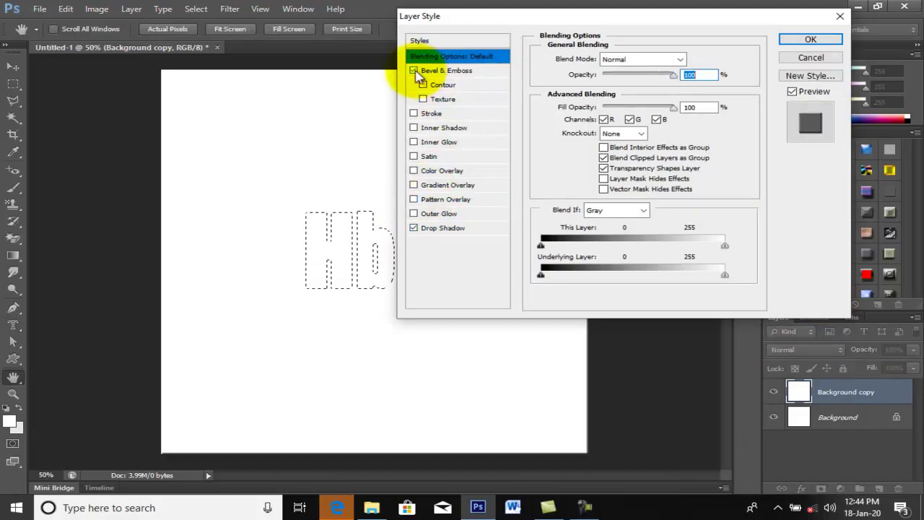
left_click(811, 57)
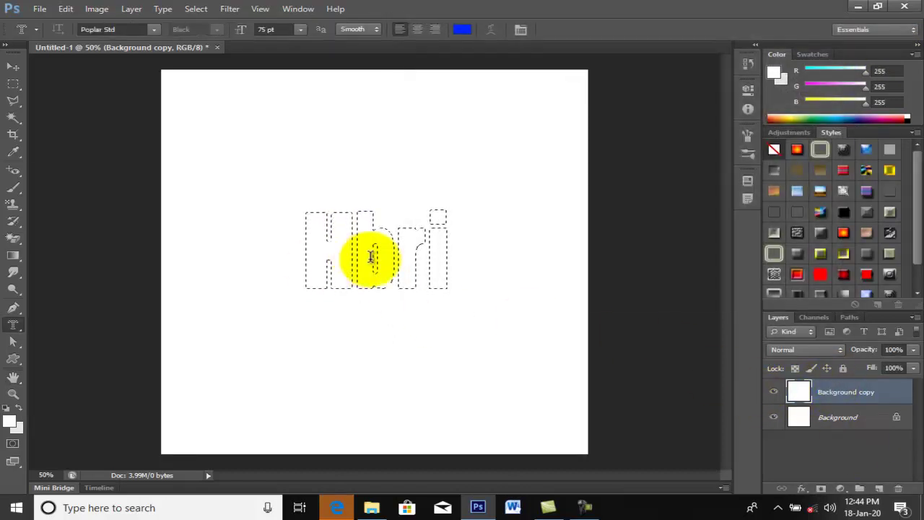
left_click(12, 103)
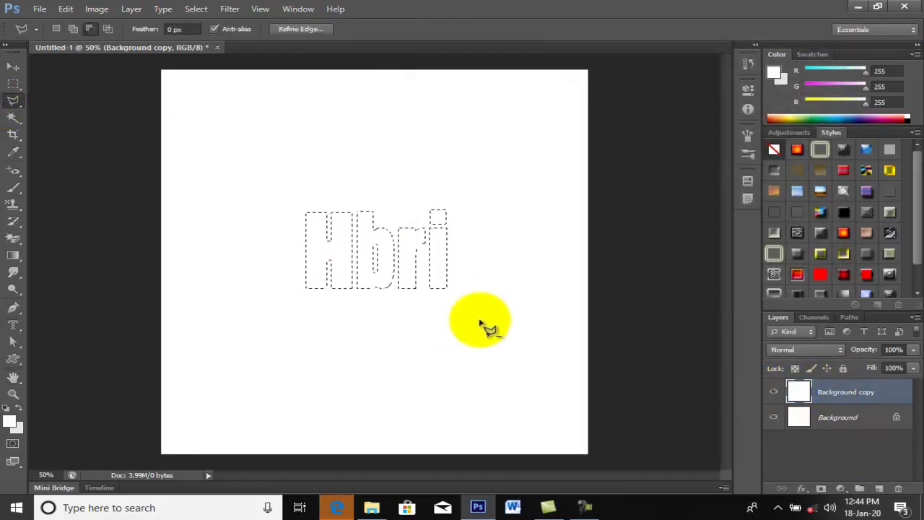
Invert the Hbri selection, delete everything outside the letters, and deselect.
right_click(408, 177)
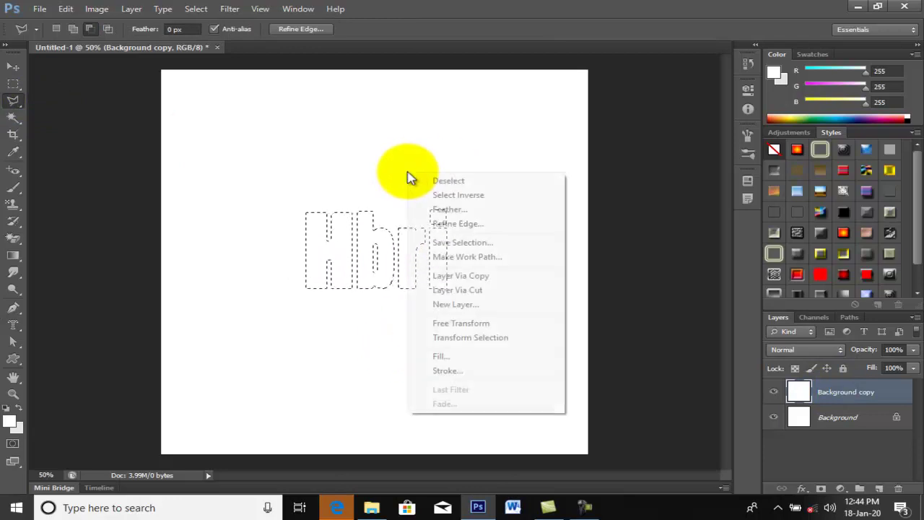
left_click(469, 195)
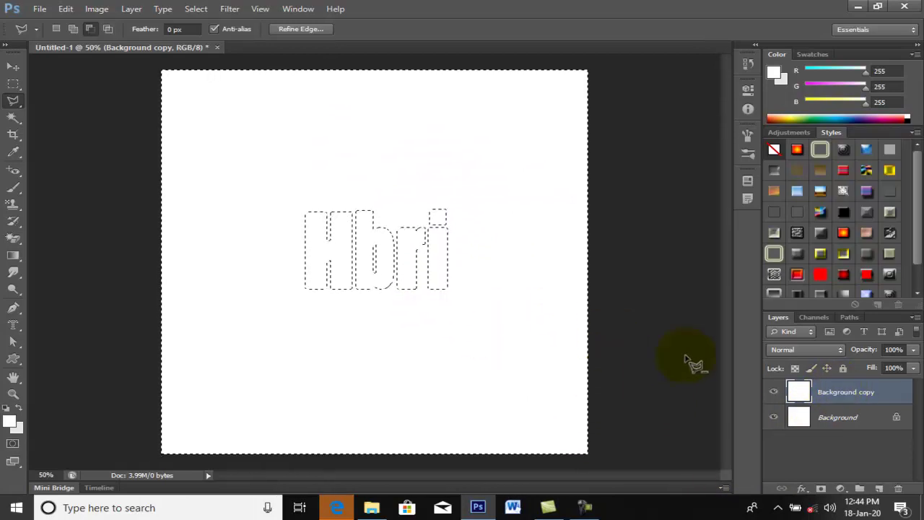
key("Delete")
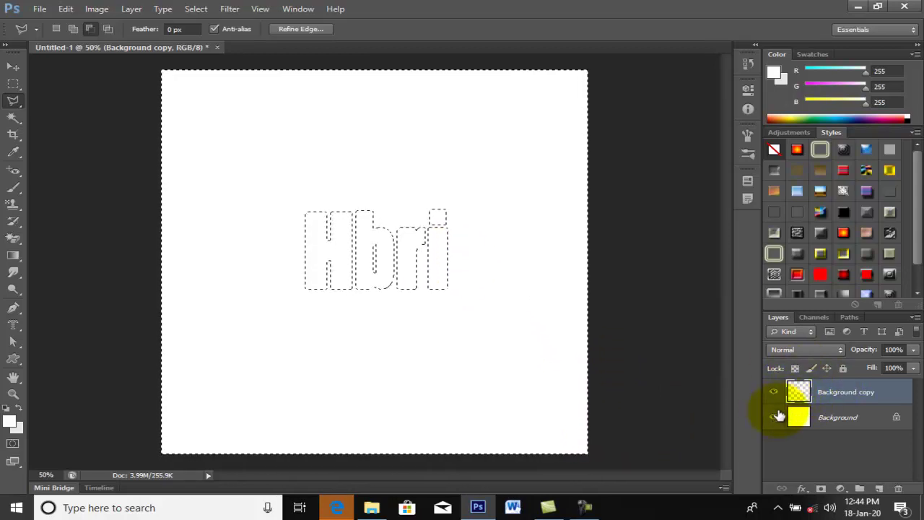
left_click(517, 274)
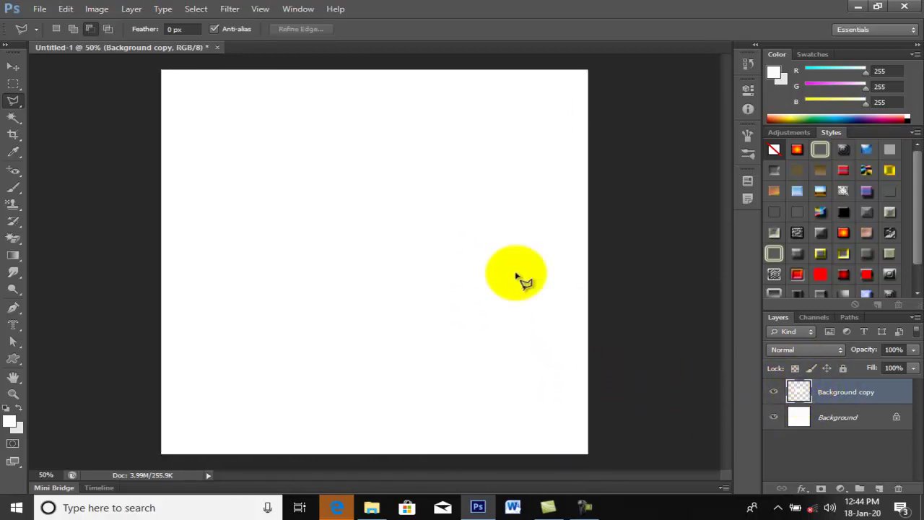
Open Blending Options for the Background copy layer and add a Drop Shadow.
right_click(849, 392)
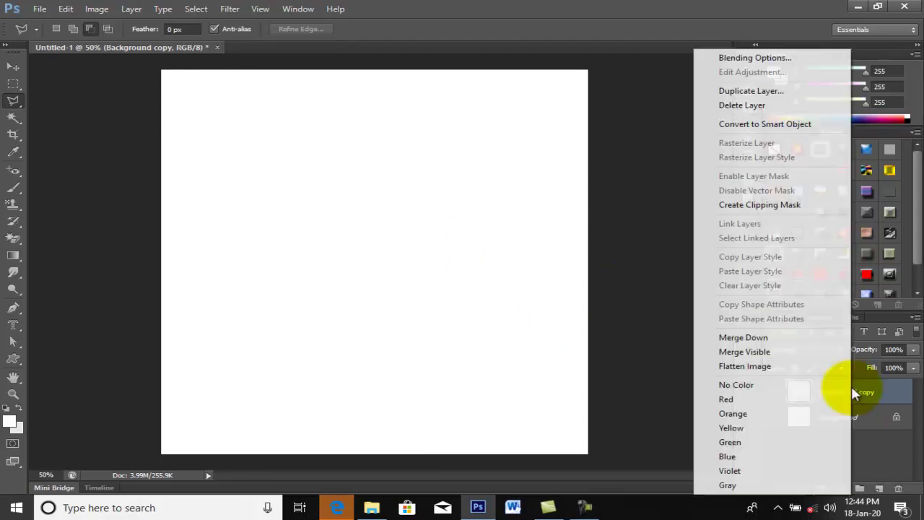
left_click(737, 63)
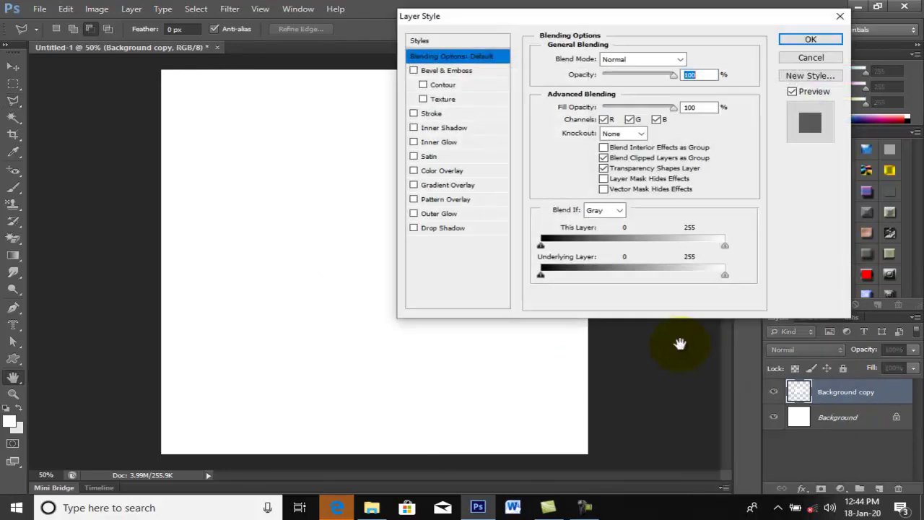
left_click_drag(449, 16, 590, 8)
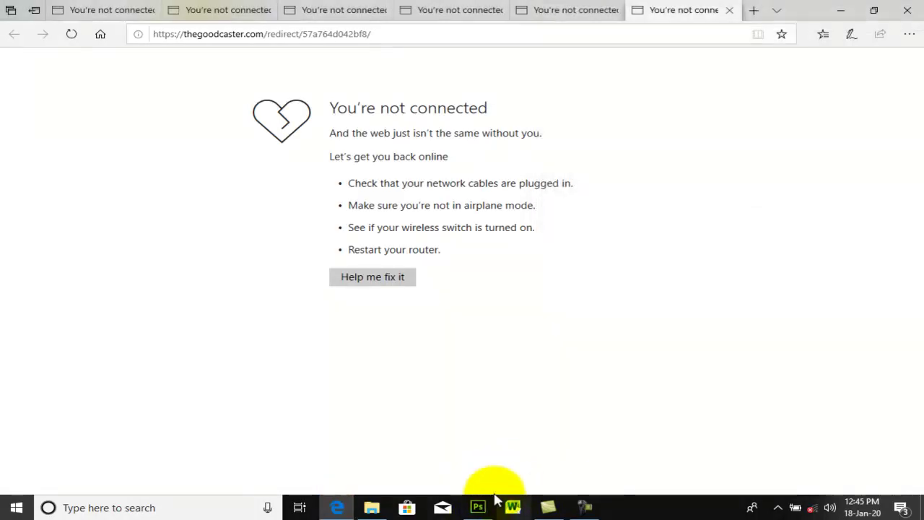
left_click(479, 507)
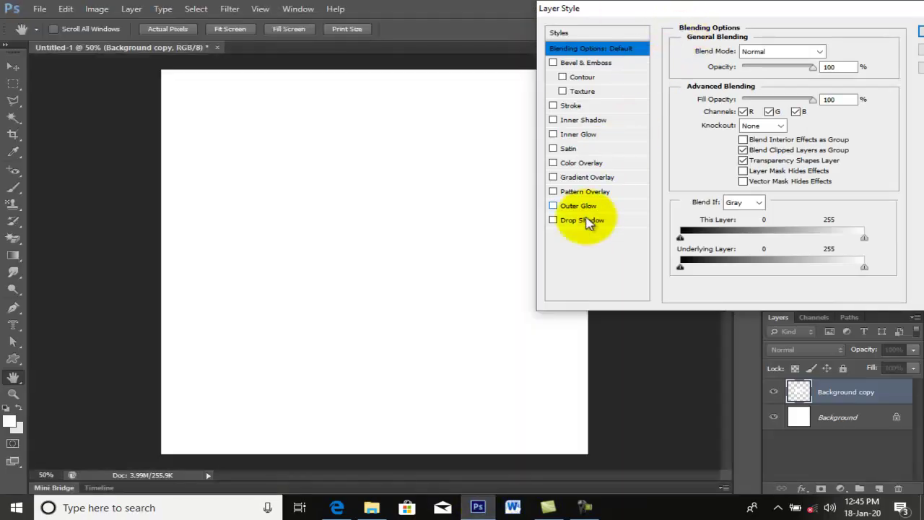
left_click(553, 220)
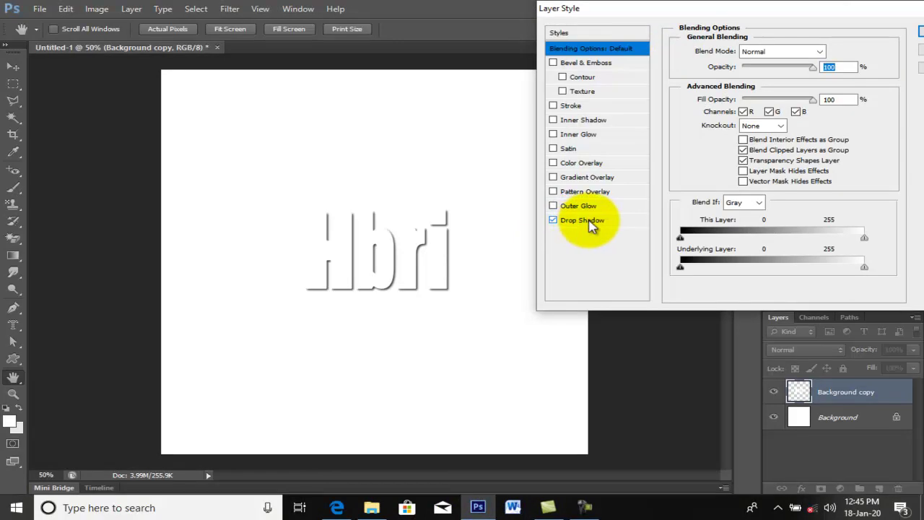
left_click(583, 220)
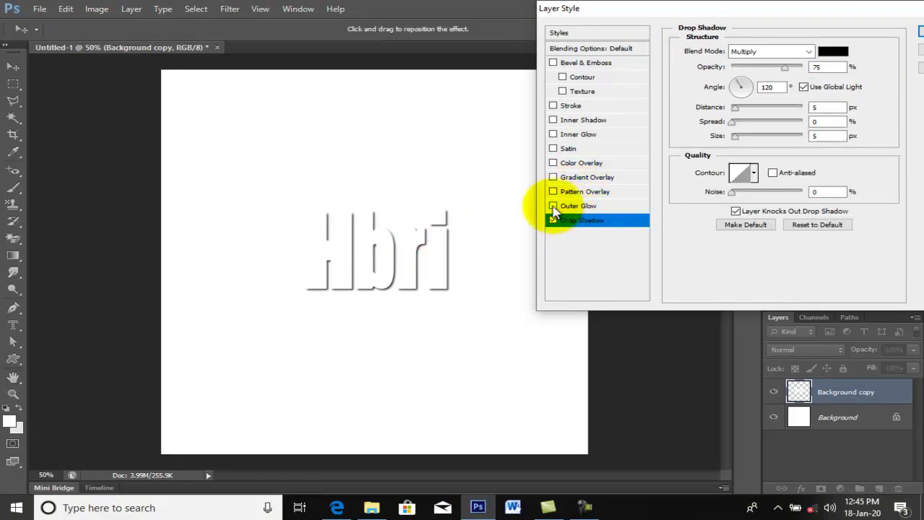
Add a Gradient Overlay, settling on the violet-to-orange preset after trying several.
left_click(553, 177)
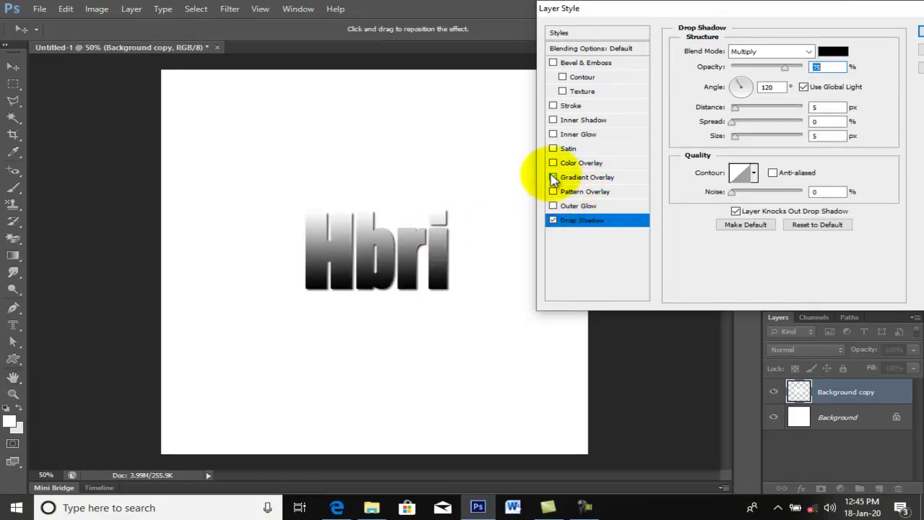
left_click(574, 178)
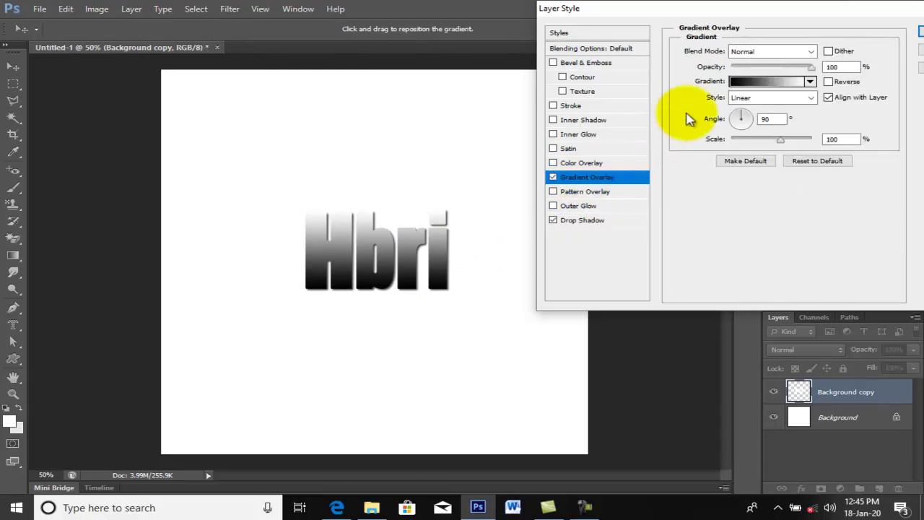
left_click(810, 81)
left_click(745, 131)
left_click(787, 124)
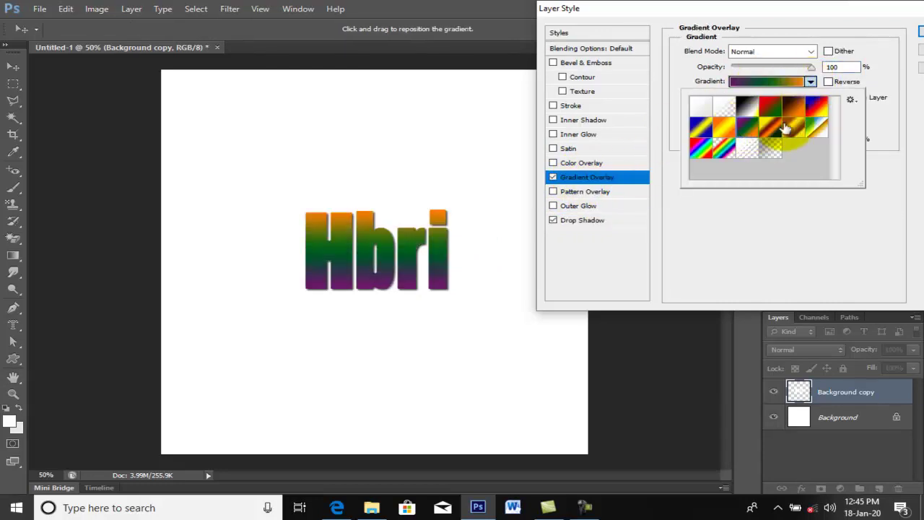
left_click(816, 129)
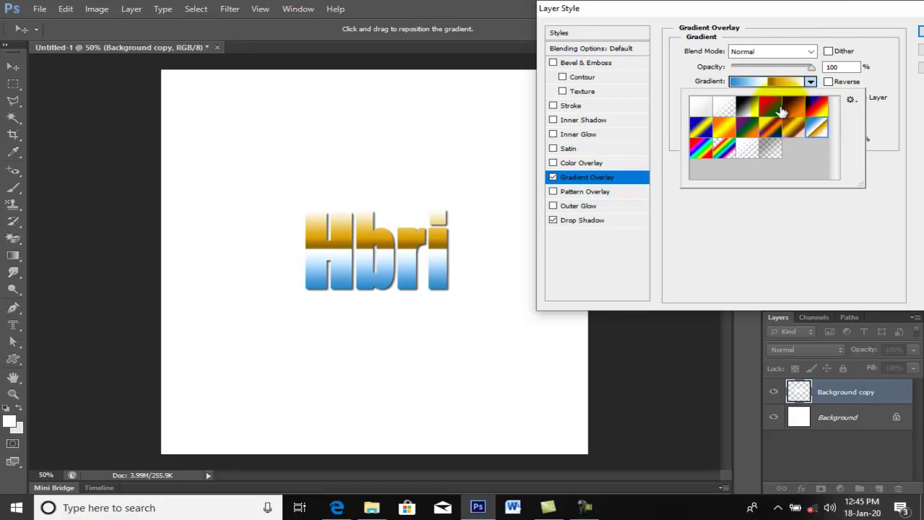
left_click(770, 107)
left_click(794, 106)
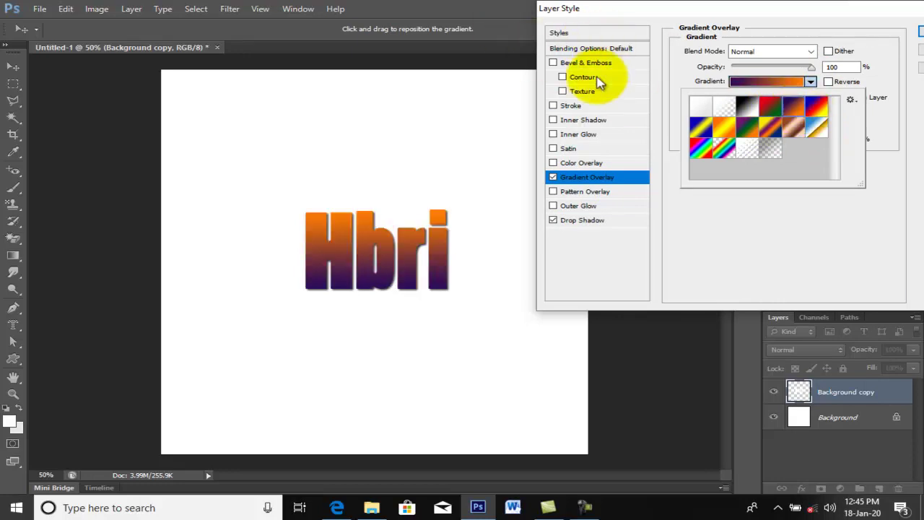
key("Escape")
Add Bevel & Emboss and a 16 px, 38% light olive Stroke, then apply the style.
left_click(553, 63)
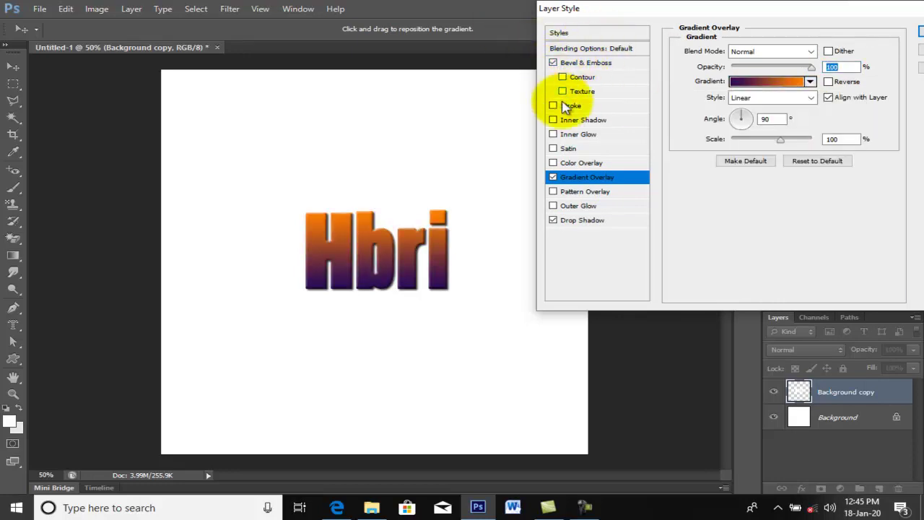
left_click(554, 107)
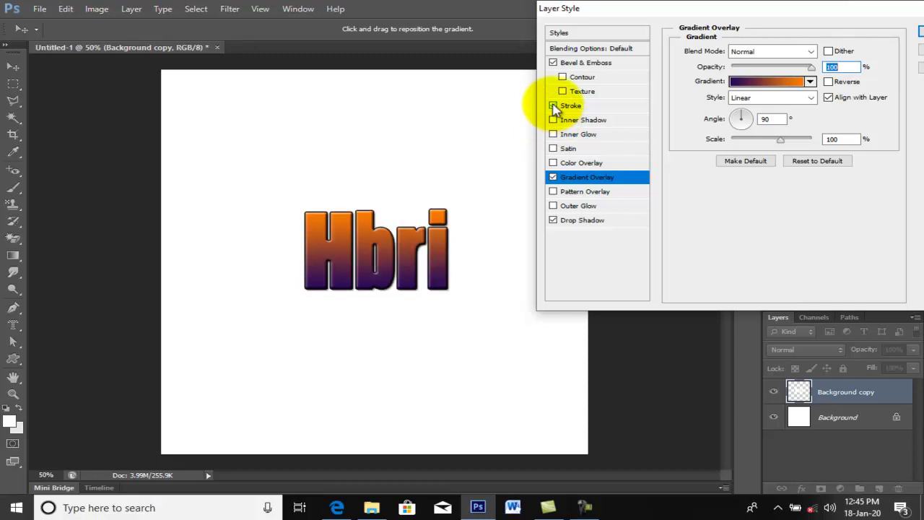
left_click(571, 105)
mouse_move(733, 50)
left_mouse_down()
mouse_move(754, 50)
mouse_move(745, 56)
left_mouse_up()
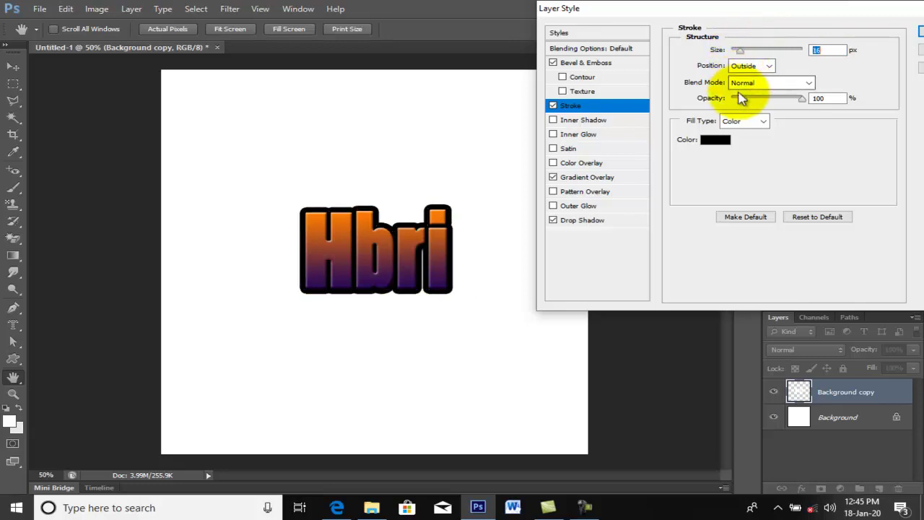
left_click_drag(754, 102, 758, 101)
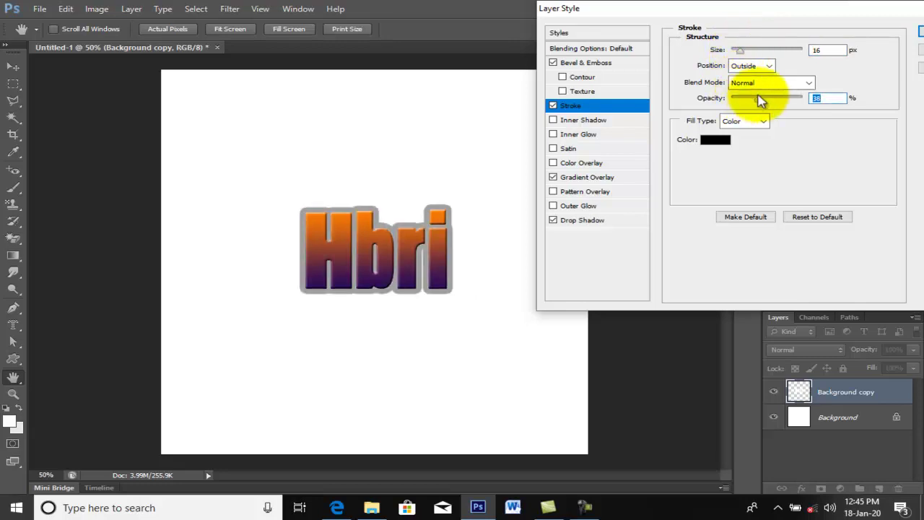
left_click(713, 139)
left_click(585, 297)
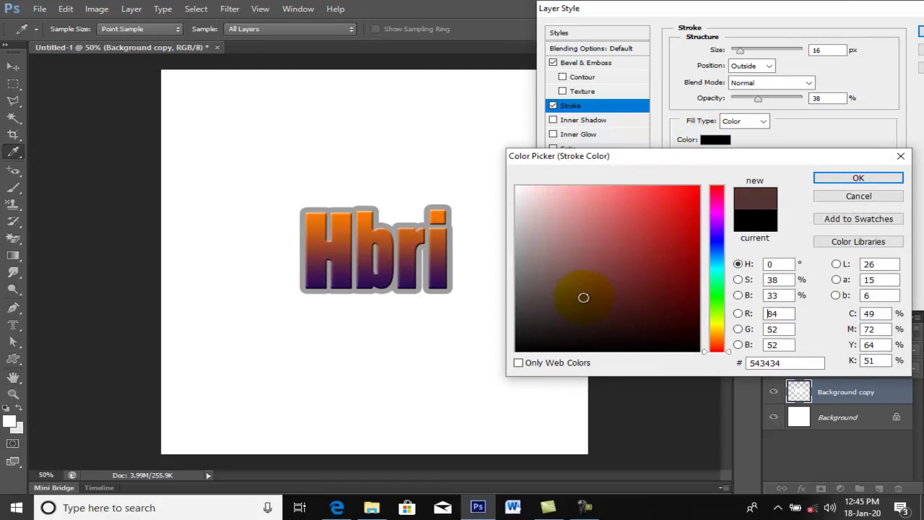
left_click_drag(713, 309, 726, 325)
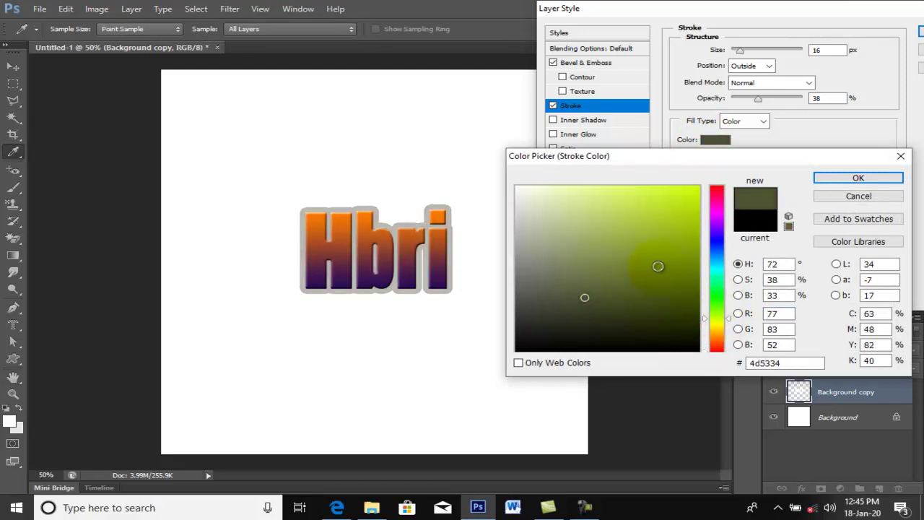
left_click_drag(660, 264, 639, 238)
left_click(859, 178)
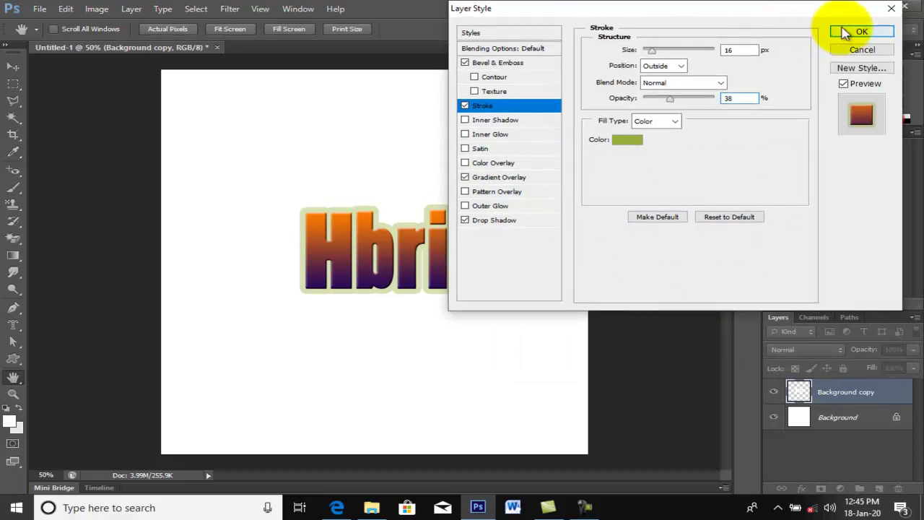
left_click(859, 32)
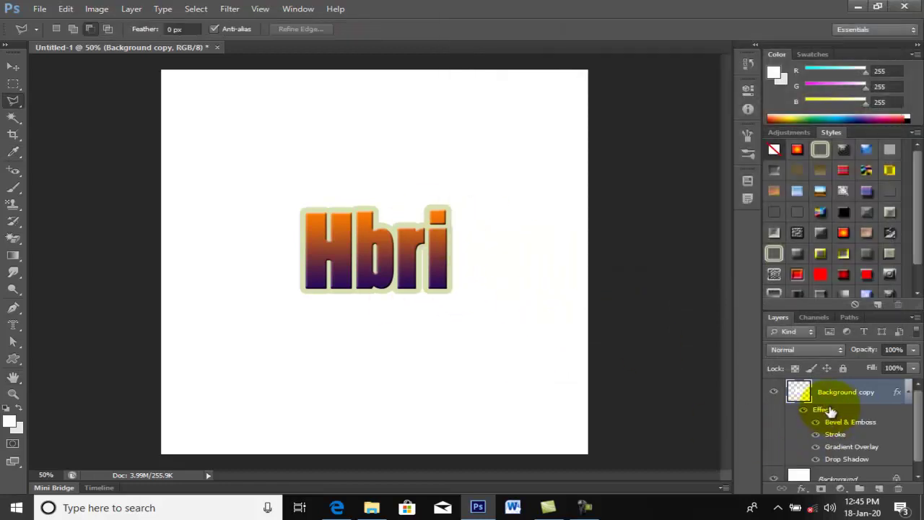
Toggle the styled Background copy layer's visibility, then delete that layer.
left_click(774, 392)
left_click(774, 391)
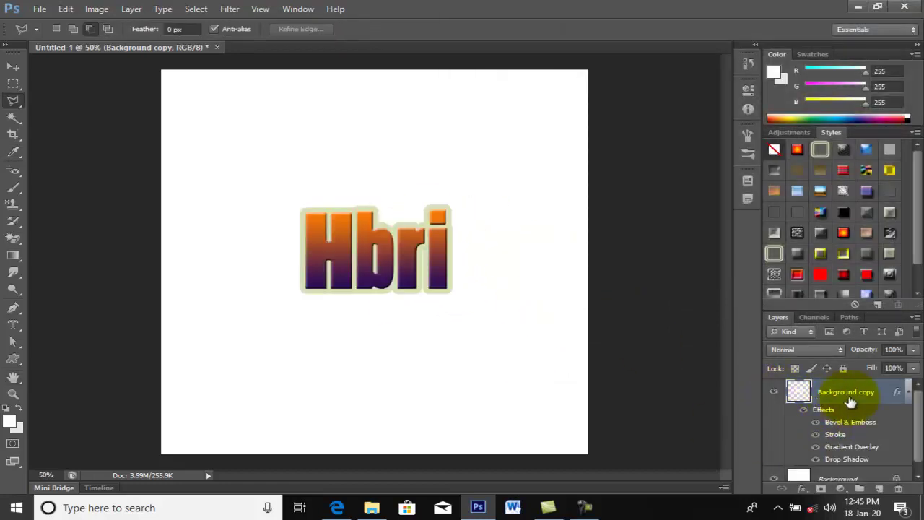
left_click_drag(841, 392, 898, 489)
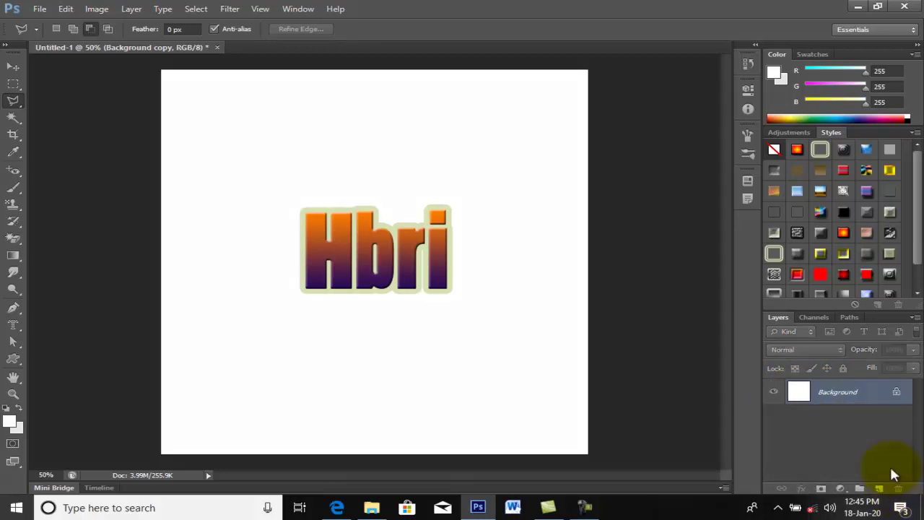
Switch briefly to the Vertical Type Mask tool, then to the Path Selection tool.
left_click(14, 324)
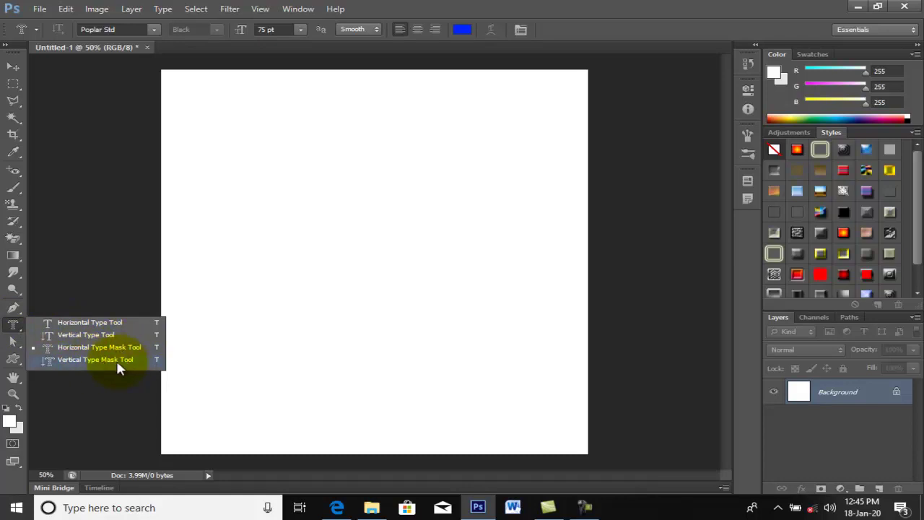
left_click(118, 364)
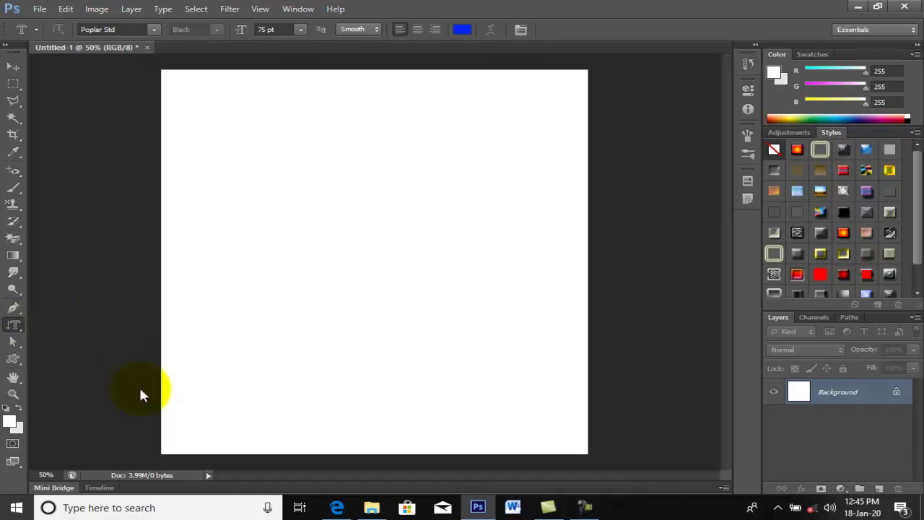
left_click(11, 346)
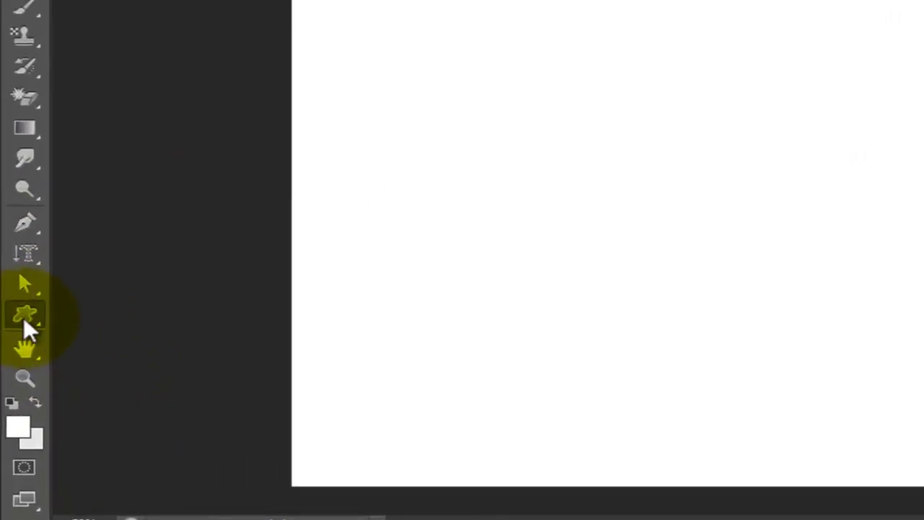
Draw a large rectangle and give it a red fill with a yellow border.
left_click(25, 313)
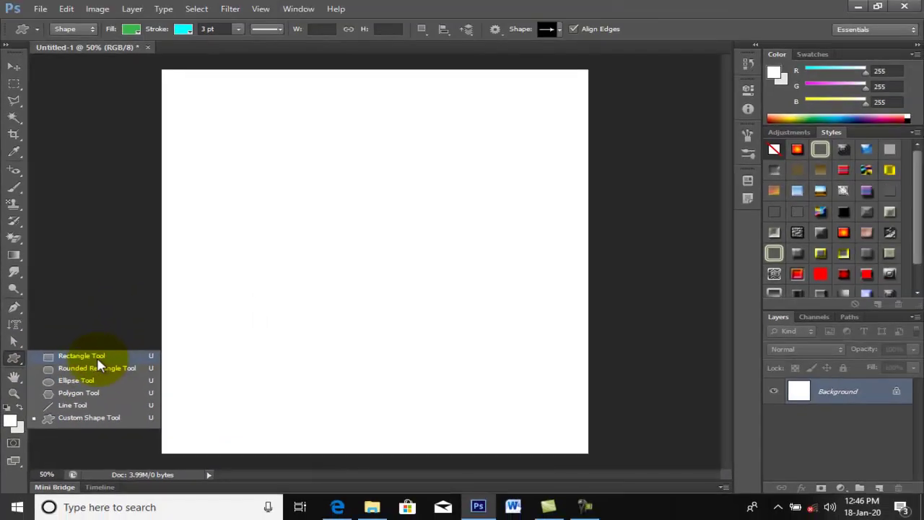
left_click(83, 360)
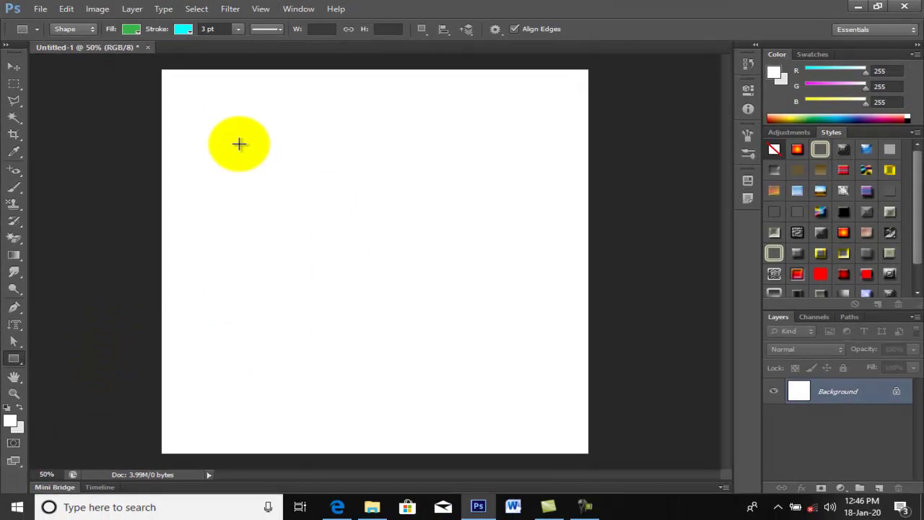
left_click_drag(242, 148, 498, 342)
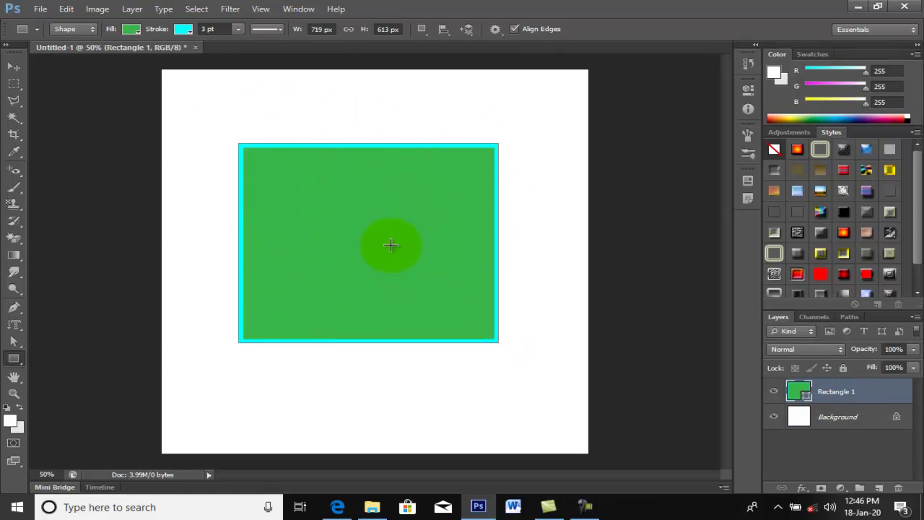
left_click(127, 33)
left_click(139, 27)
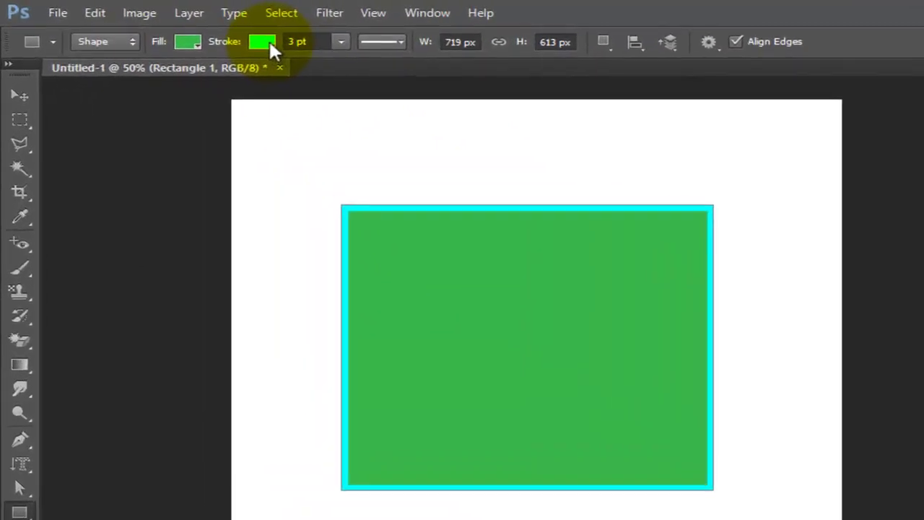
left_click(189, 41)
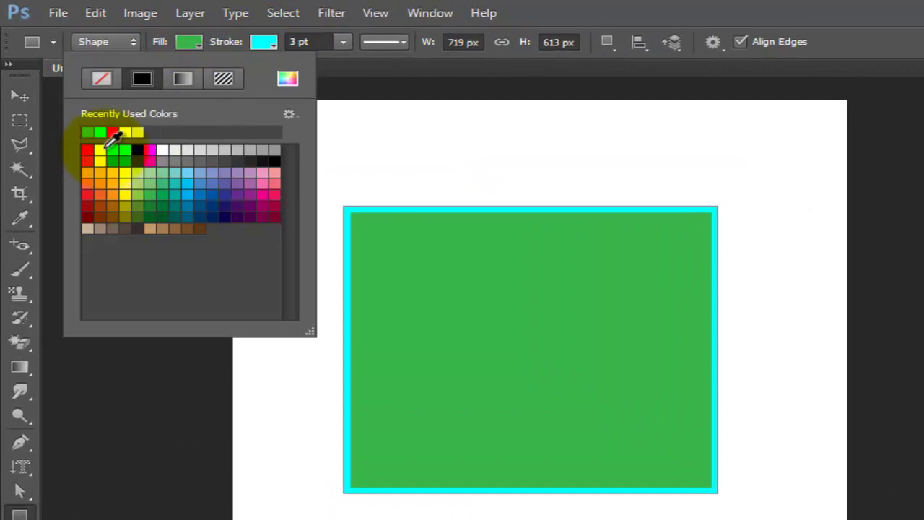
left_click(112, 133)
left_click(267, 41)
left_click(269, 40)
left_click(262, 42)
left_click(177, 148)
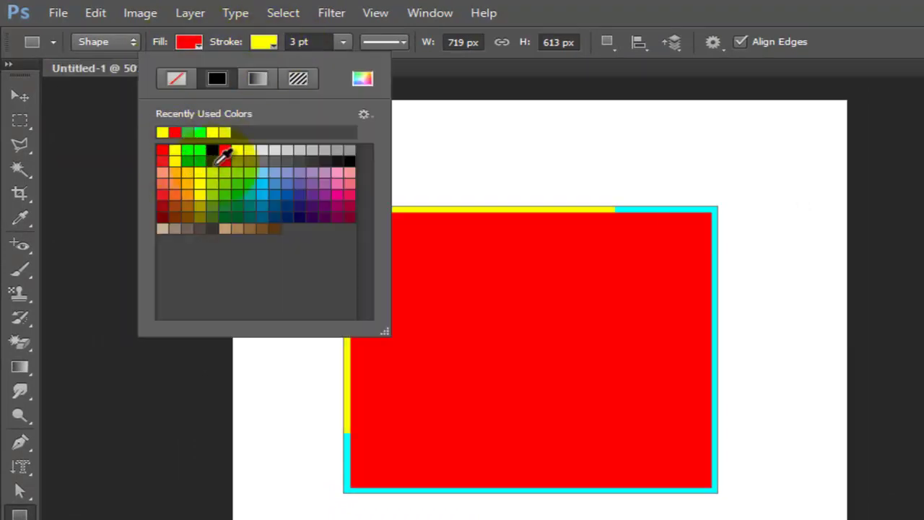
Create an exact 719 x 613 px rectangle, then delete the rectangle layer.
left_click(429, 295)
left_click(618, 267)
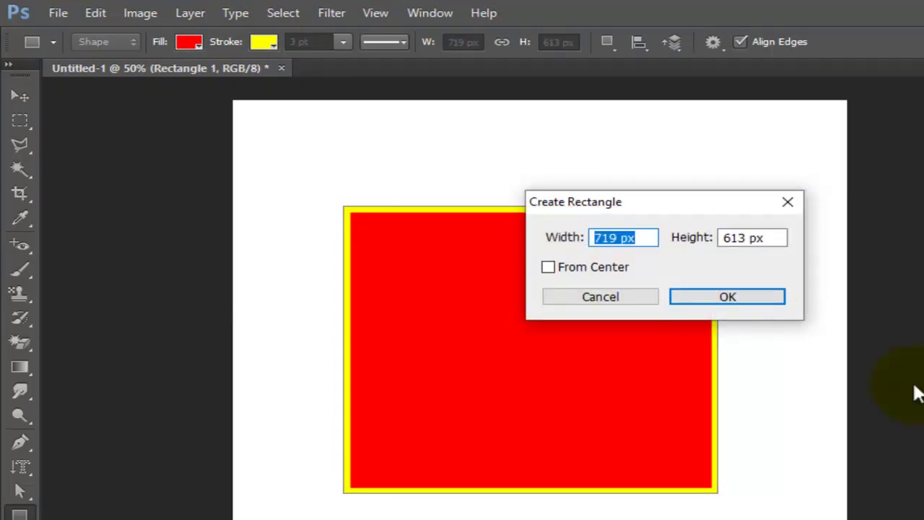
left_click(727, 297)
mouse_move(845, 392)
left_mouse_down()
mouse_move(890, 455)
mouse_move(899, 488)
left_mouse_up()
Draw a green rounded rectangle and delete its layer.
right_click(21, 366)
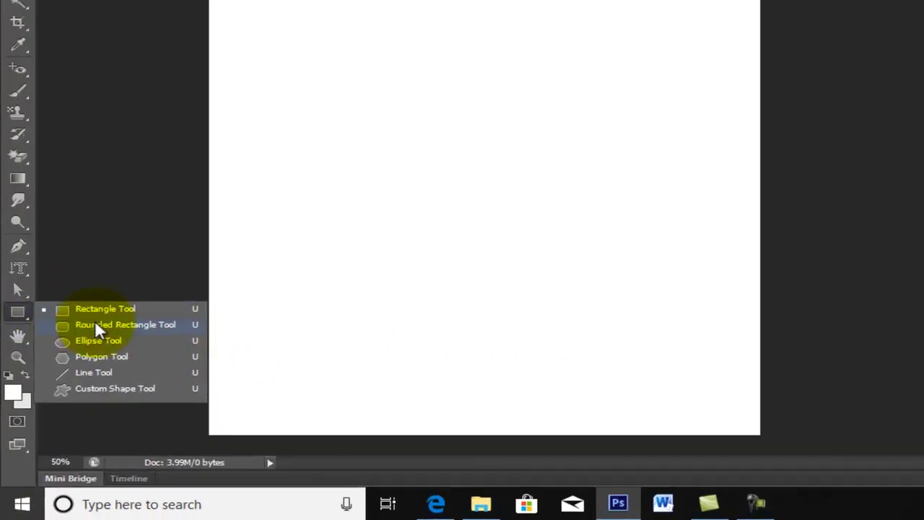
left_click(97, 326)
left_click_drag(254, 151, 507, 318)
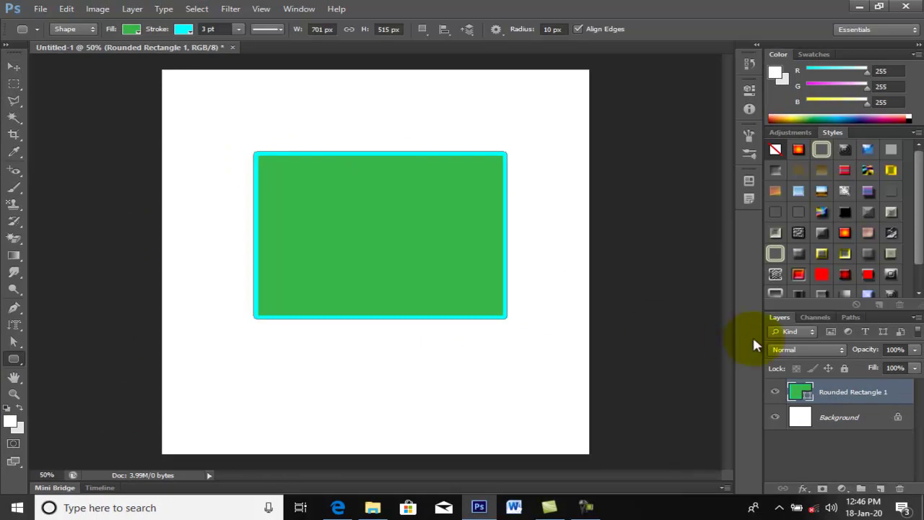
left_click_drag(848, 397, 899, 488)
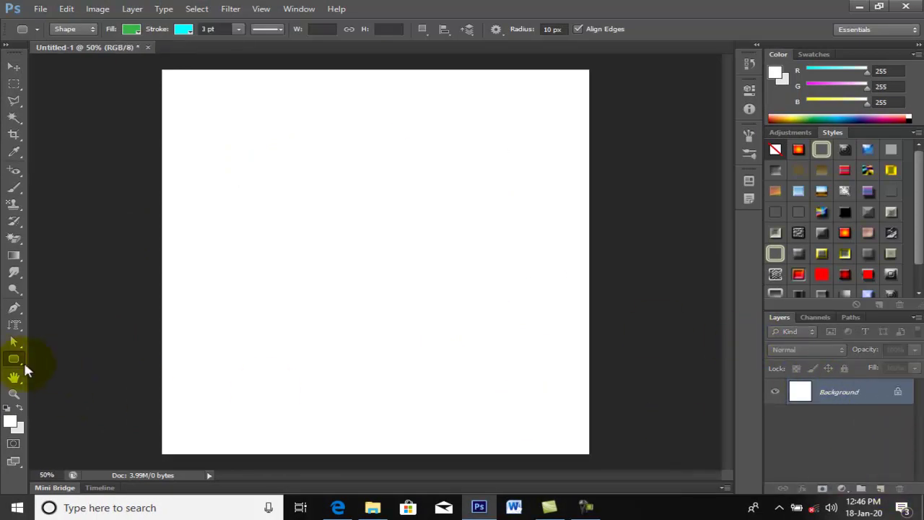
Draw a green test ellipse and delete its layer.
right_click(14, 359)
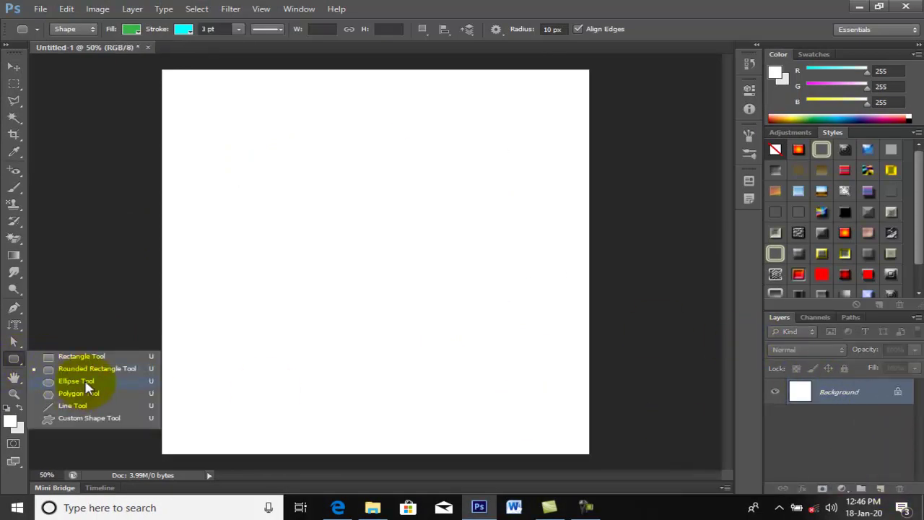
left_click(76, 381)
left_click_drag(285, 198, 481, 365)
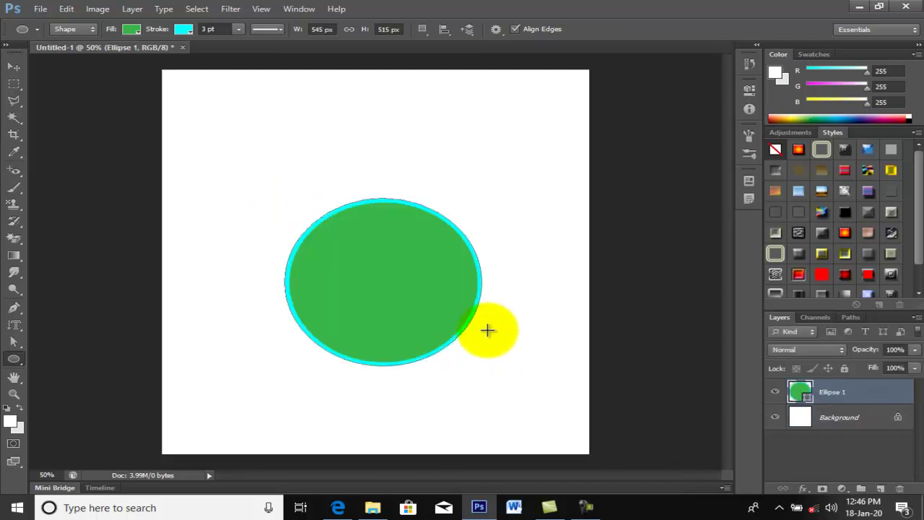
mouse_move(863, 397)
left_mouse_down()
mouse_move(906, 499)
mouse_move(901, 491)
left_mouse_up()
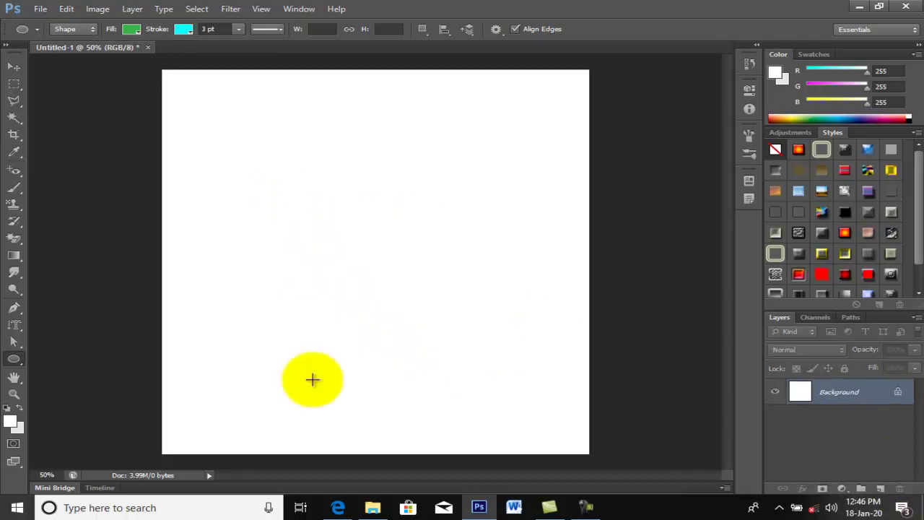
Draw a large green arrow custom shape and delete its layer.
right_click(14, 359)
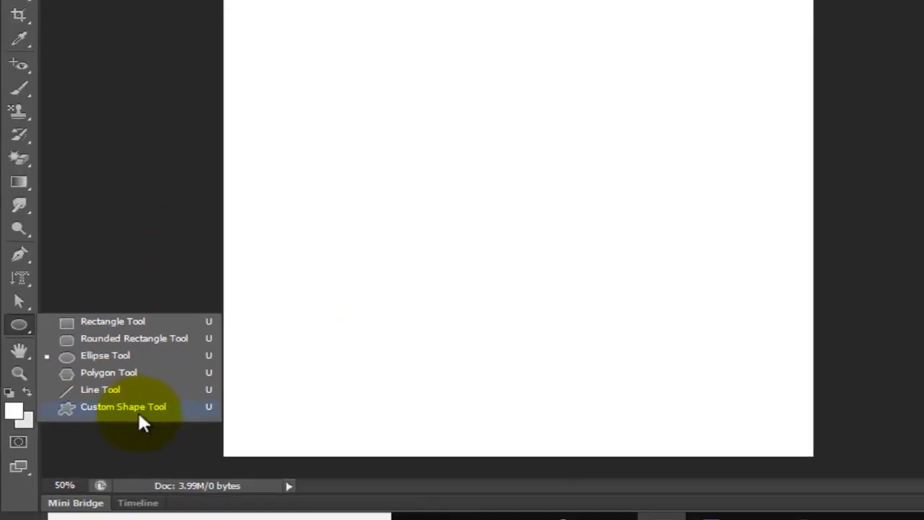
left_click(231, 395)
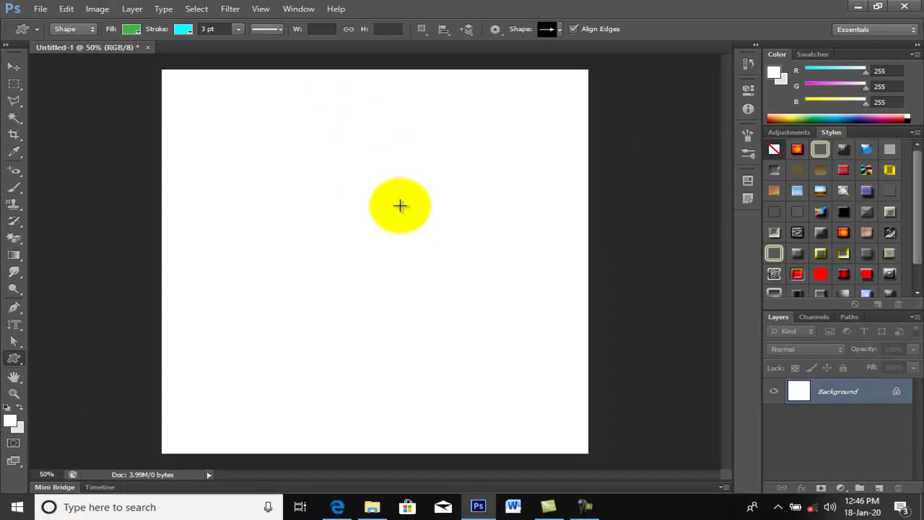
left_click_drag(262, 158, 518, 333)
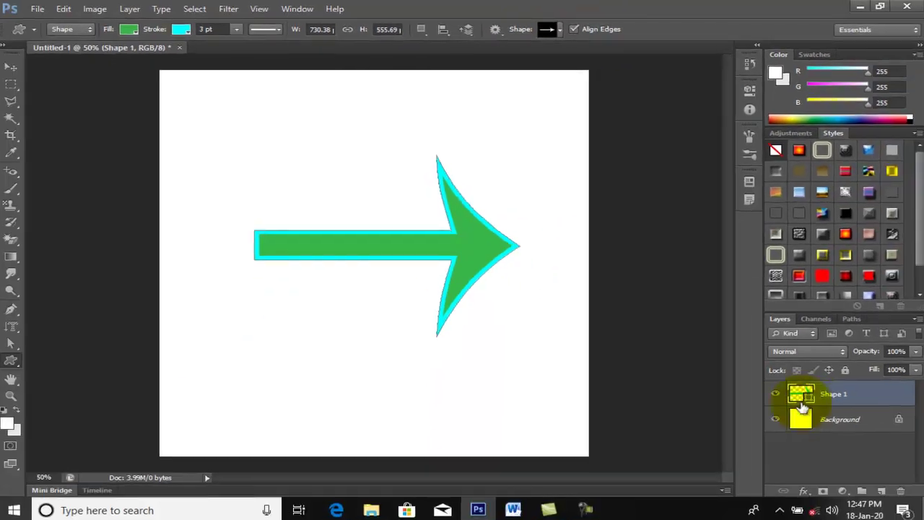
mouse_move(794, 395)
left_mouse_down()
mouse_move(870, 402)
mouse_move(898, 488)
left_mouse_up()
right_click(15, 361)
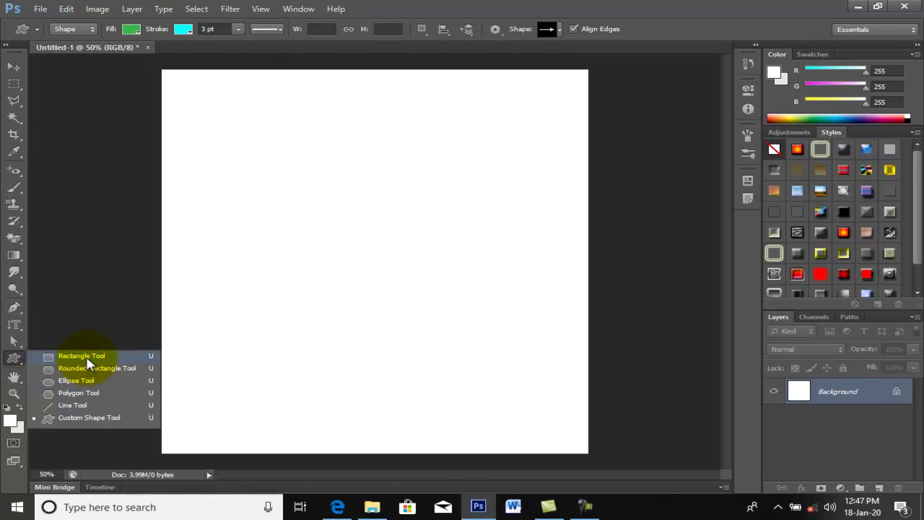
Switch to the Custom Shape tool.
left_click(87, 359)
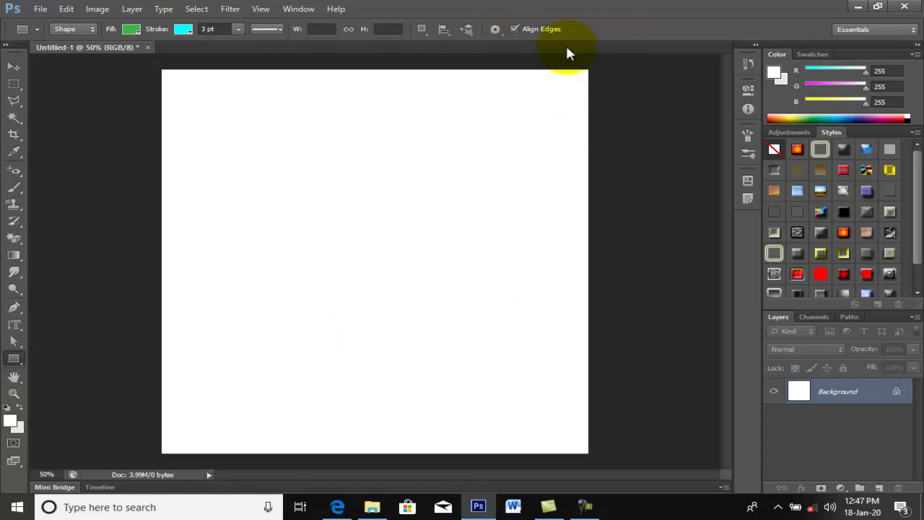
right_click(20, 359)
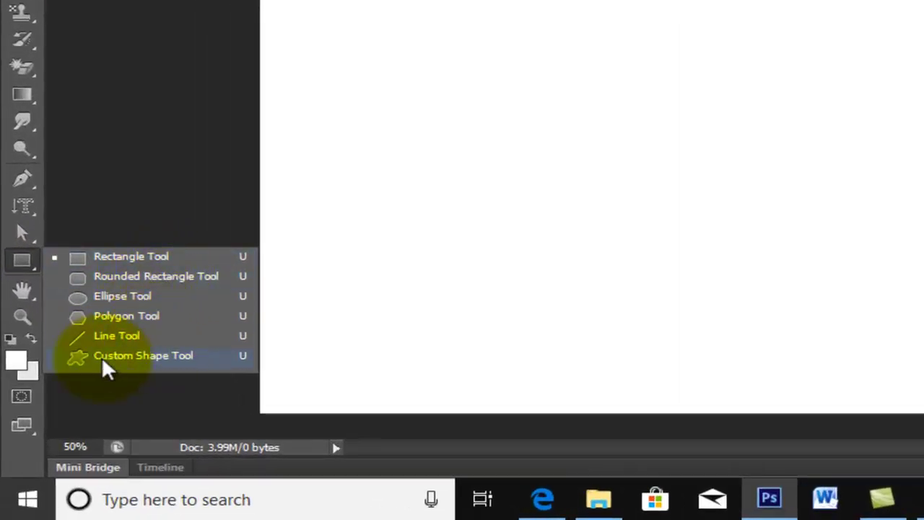
left_click(187, 355)
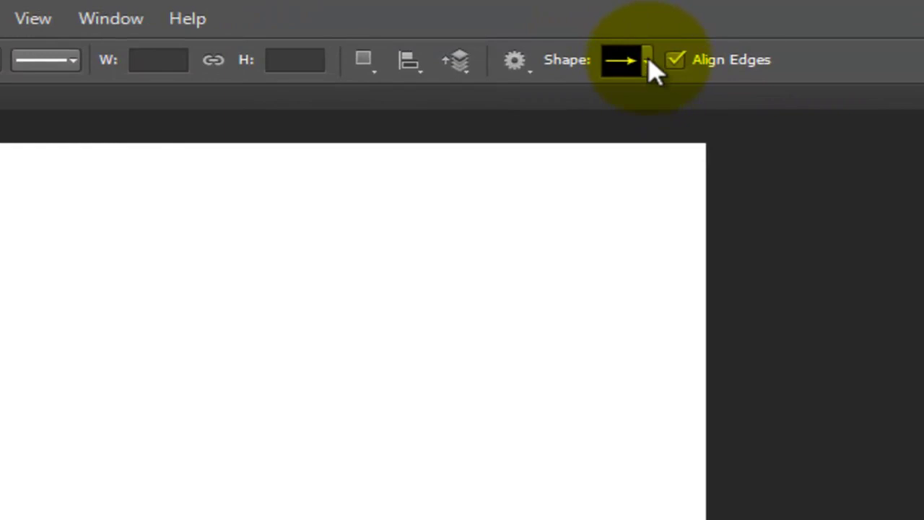
Pick the heart in the Shape picker, draw a green heart, and delete its Shape 1 layer.
left_click(648, 60)
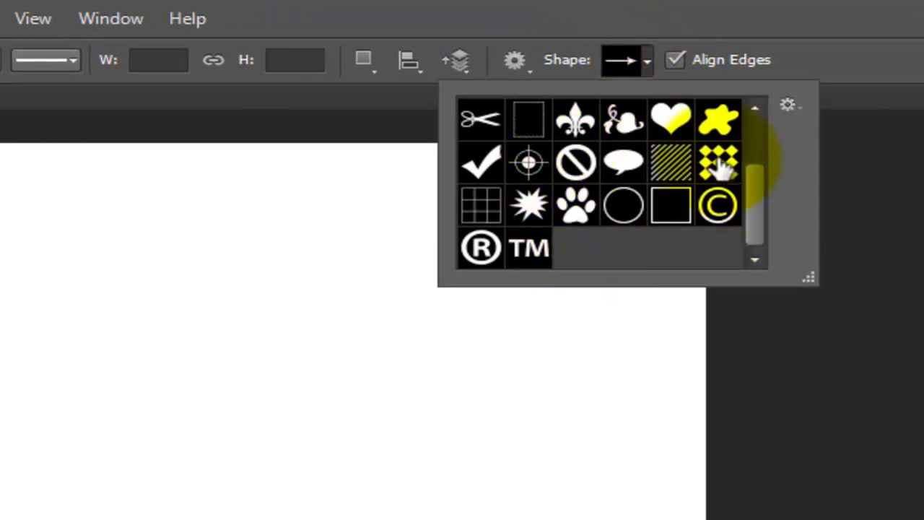
mouse_move(762, 225)
left_mouse_down()
mouse_move(780, 149)
mouse_move(755, 248)
mouse_move(759, 118)
left_mouse_up()
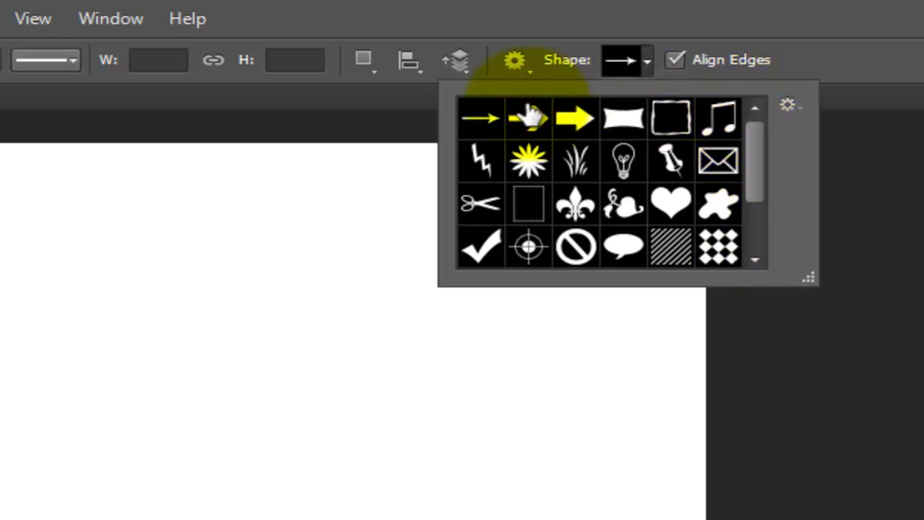
left_click(756, 261)
left_click(757, 261)
left_click(757, 261)
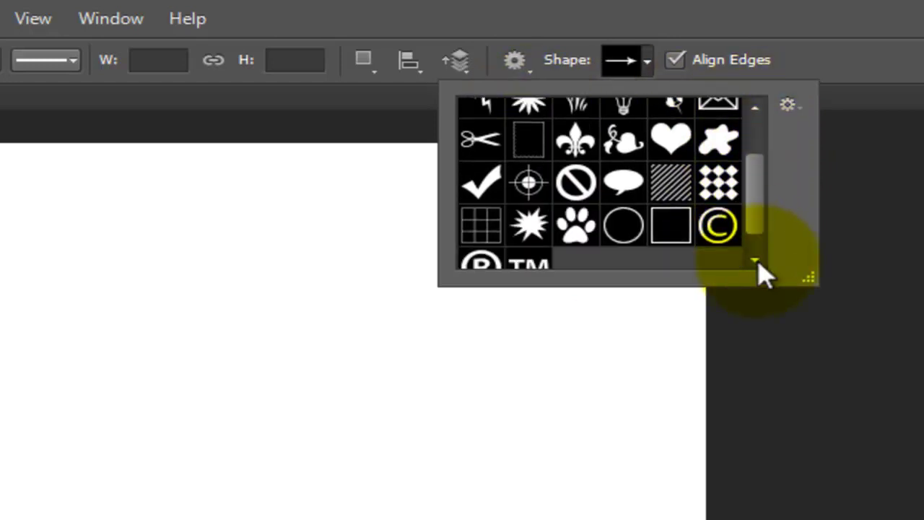
left_click(755, 262)
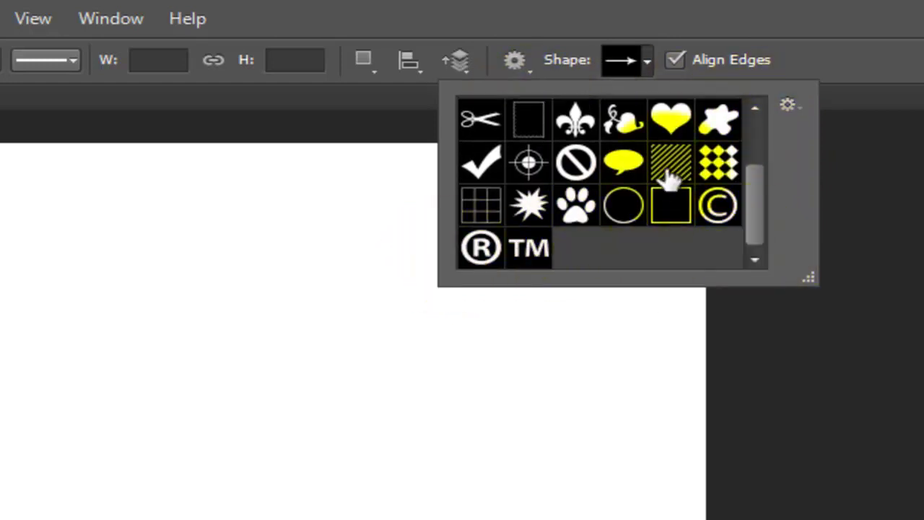
left_click(670, 121)
left_click_drag(270, 157, 423, 309)
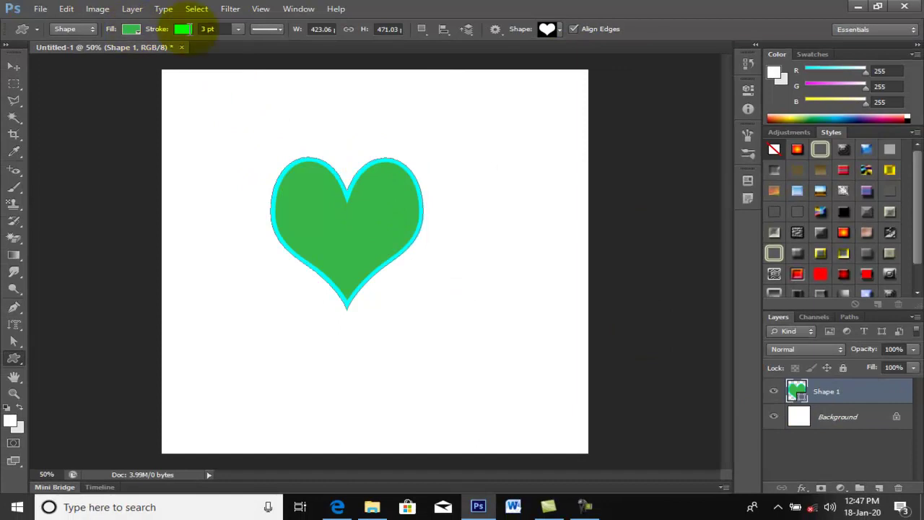
left_click_drag(854, 394, 898, 488)
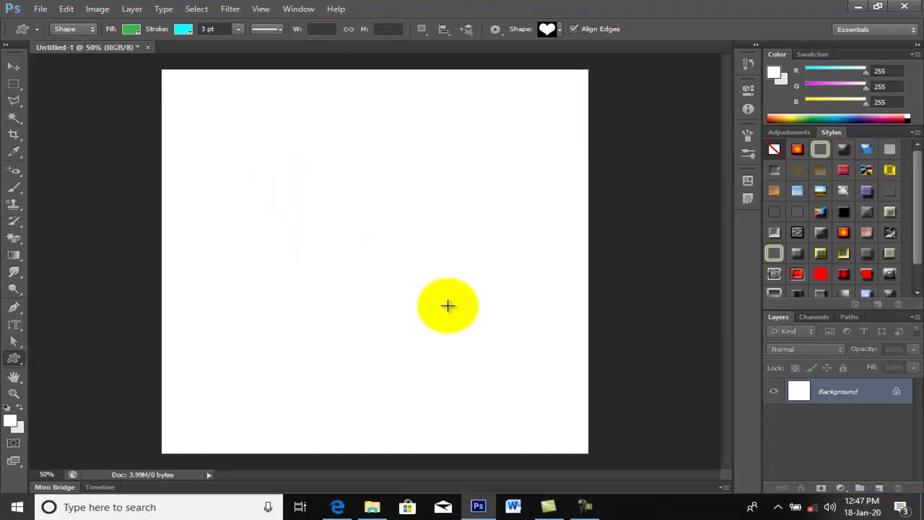
Choose the Animals set from the Custom Shape picker menu and Append it to current shapes.
left_click(558, 32)
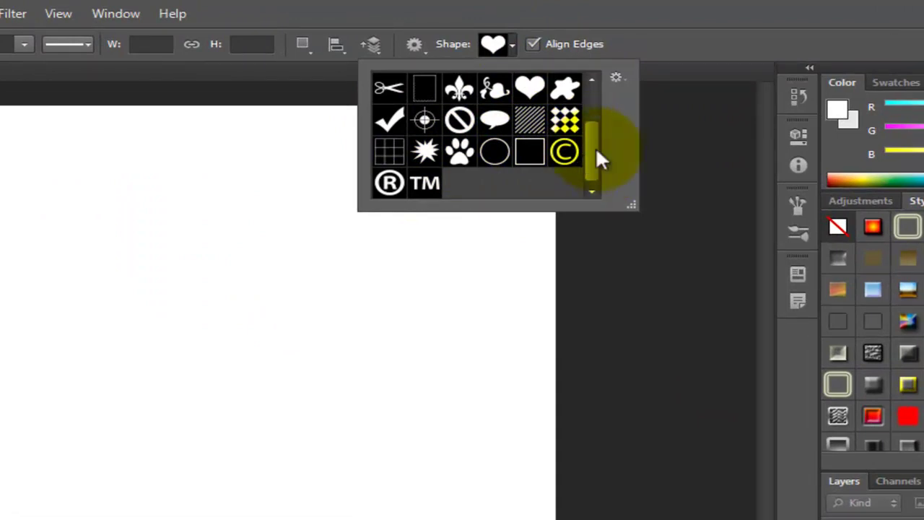
left_click_drag(597, 150, 606, 87)
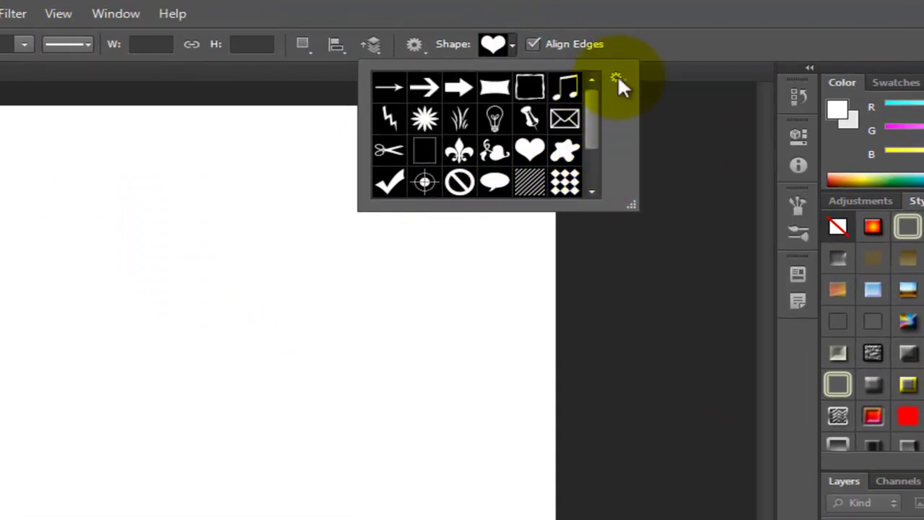
left_click(618, 78)
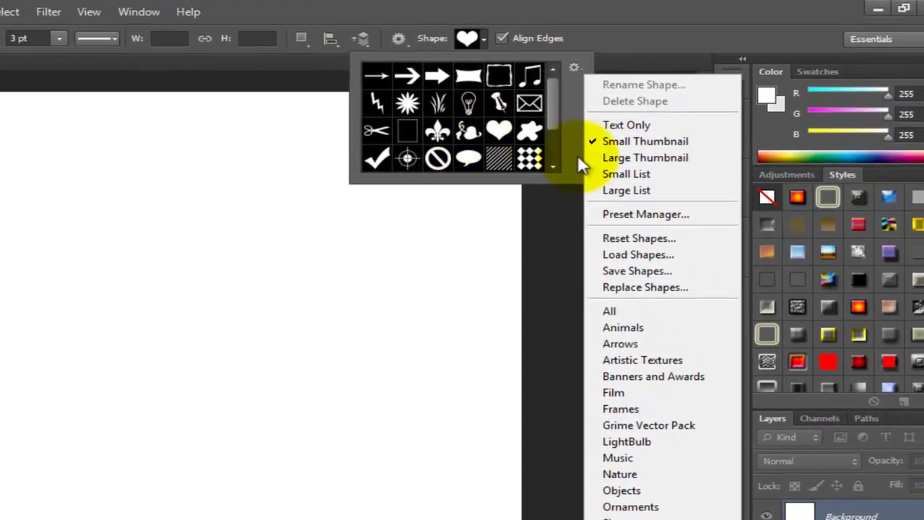
left_click(550, 102)
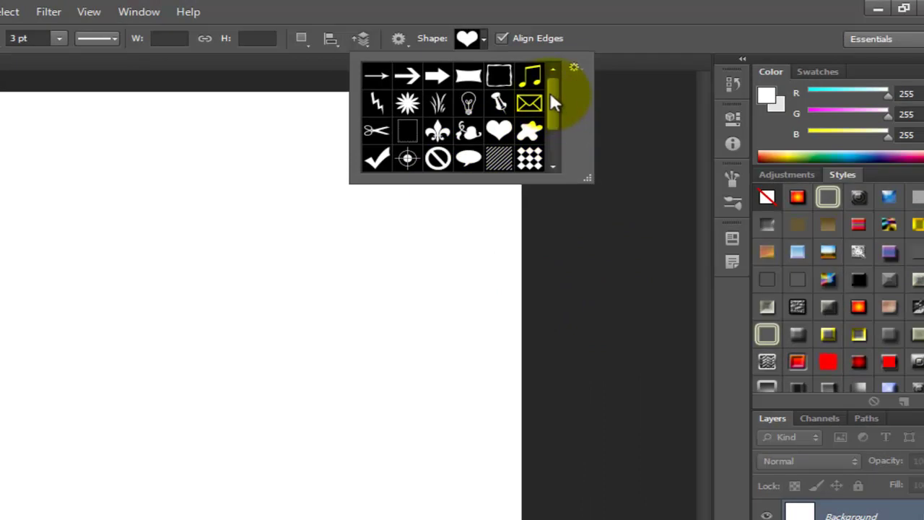
left_click_drag(553, 103, 556, 154)
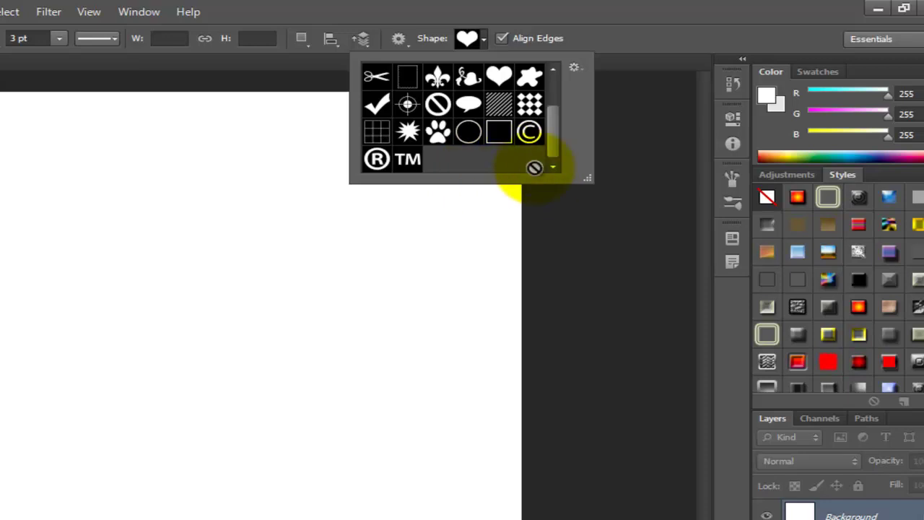
left_click(577, 67)
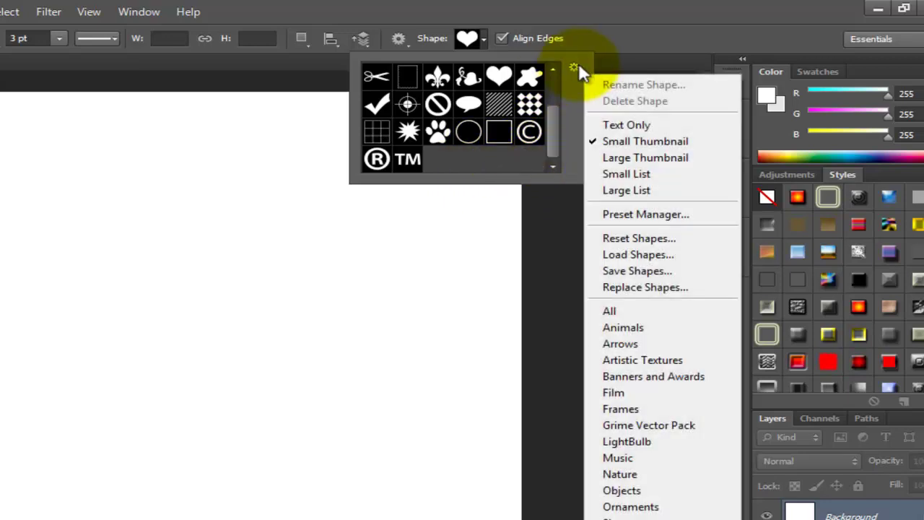
left_click(625, 331)
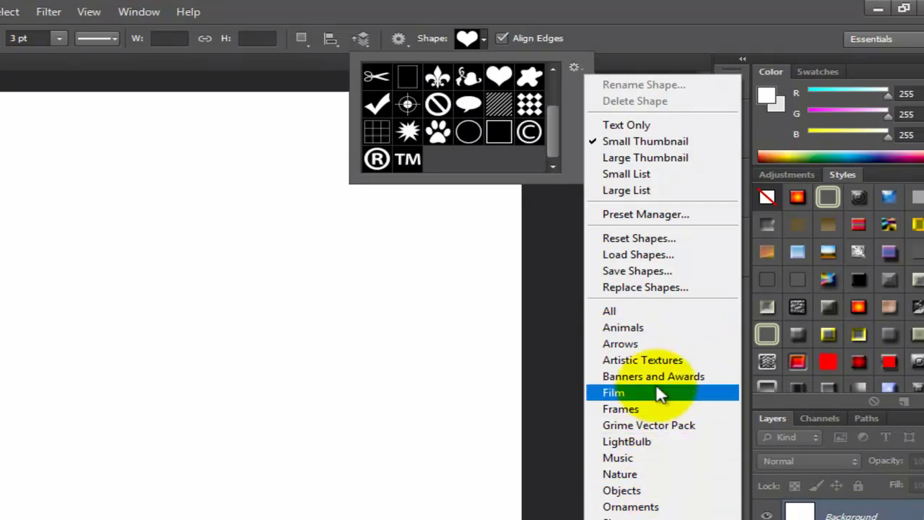
left_click(622, 327)
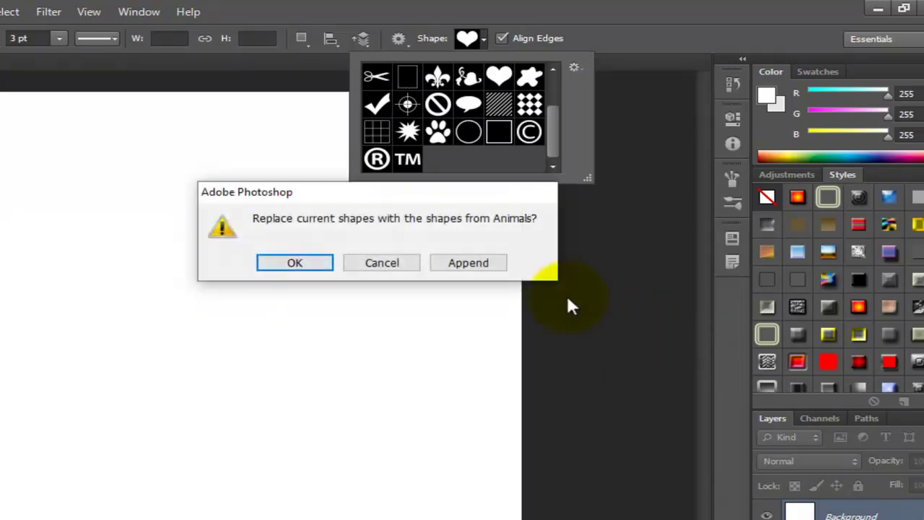
left_click(471, 261)
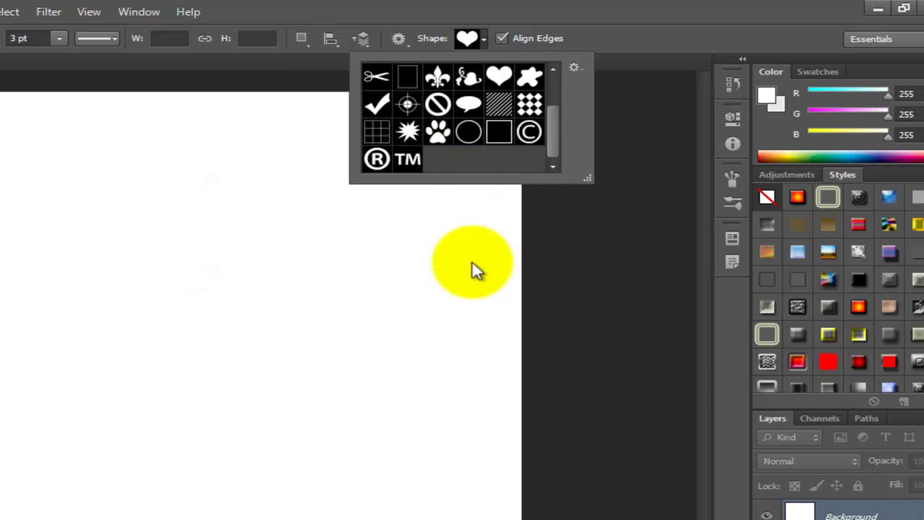
Append the Objects shape set and draw the key shape across the canvas.
left_click(553, 167)
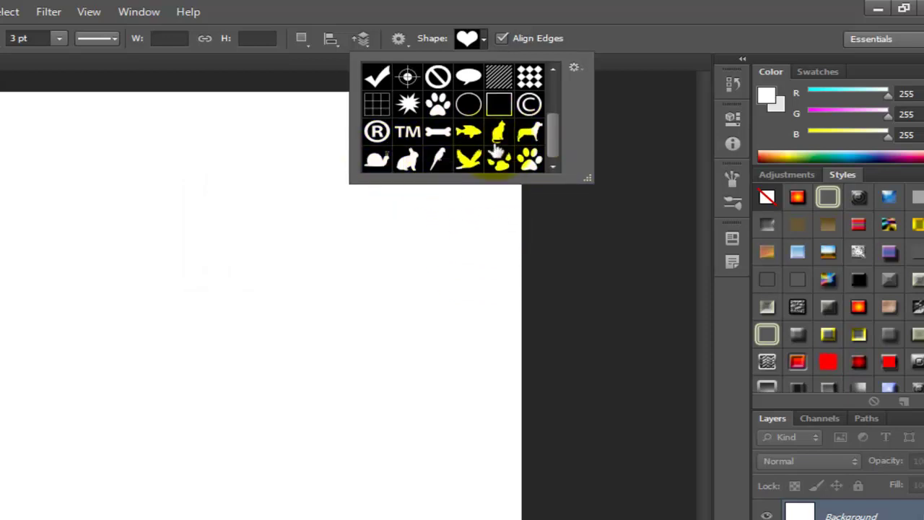
left_click(576, 68)
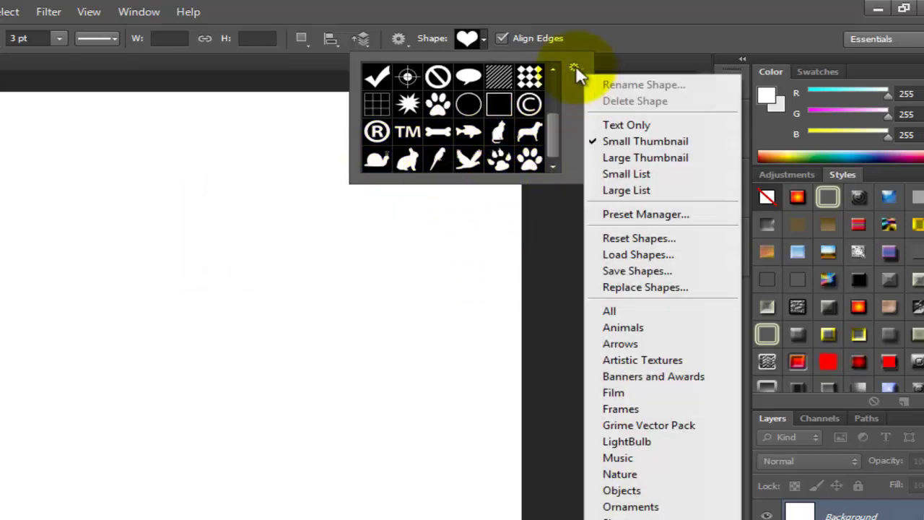
left_click(623, 491)
left_click(488, 265)
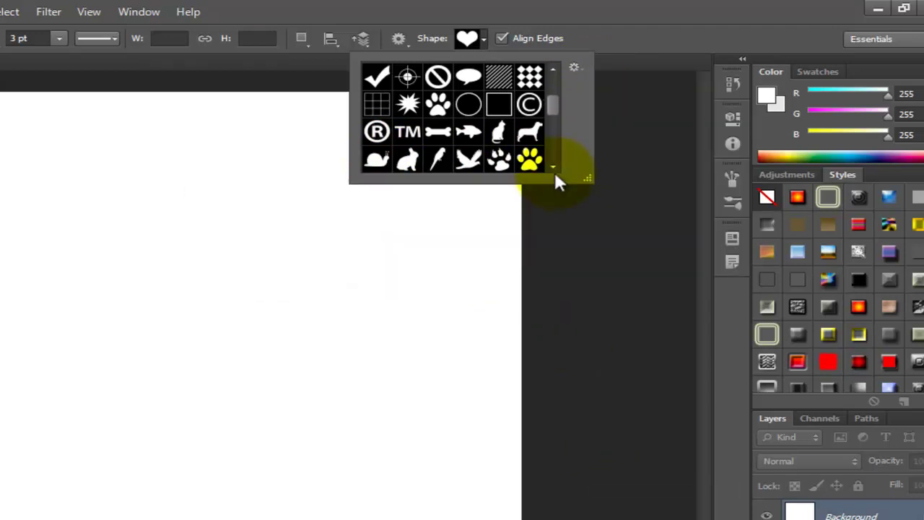
left_click(553, 169)
left_click(550, 169)
left_click(551, 169)
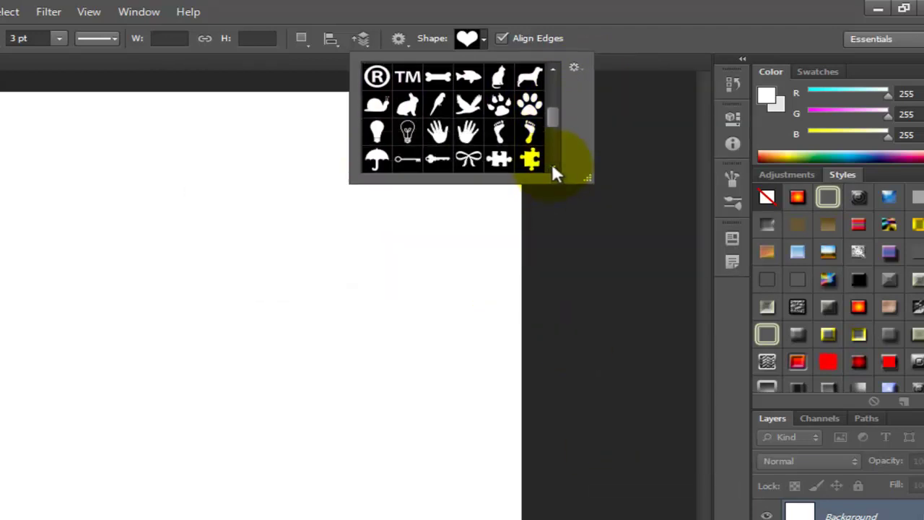
left_click(553, 169)
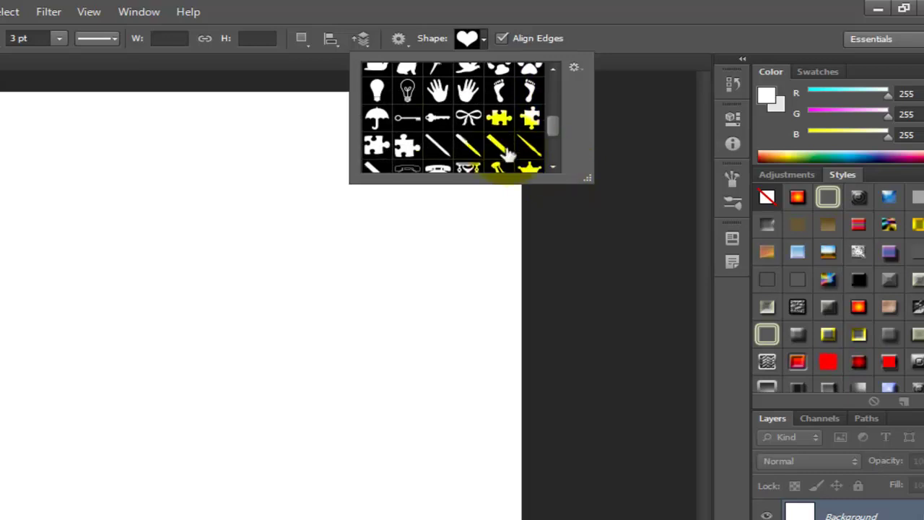
left_click(437, 118)
mouse_move(265, 176)
left_mouse_down()
mouse_move(508, 311)
mouse_move(528, 309)
left_mouse_up()
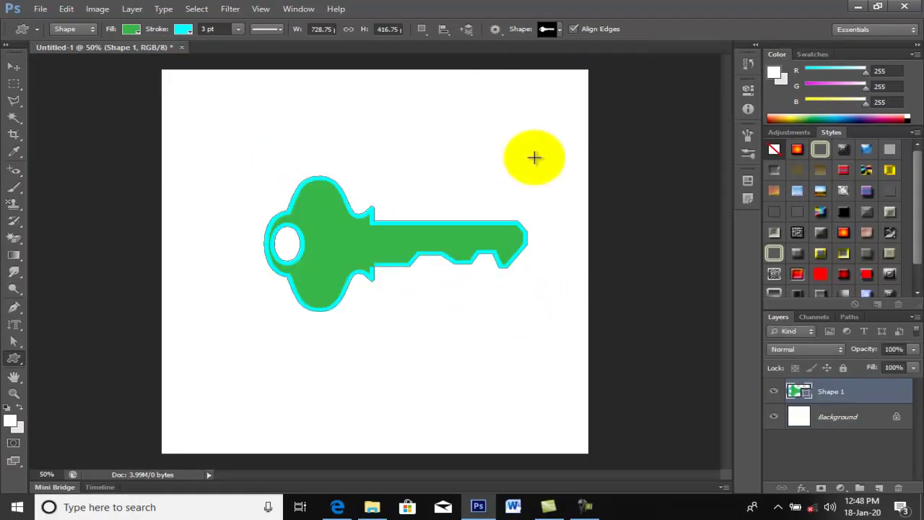
Delete the key shape layer, staying on the Custom Shape tool.
left_click(841, 473)
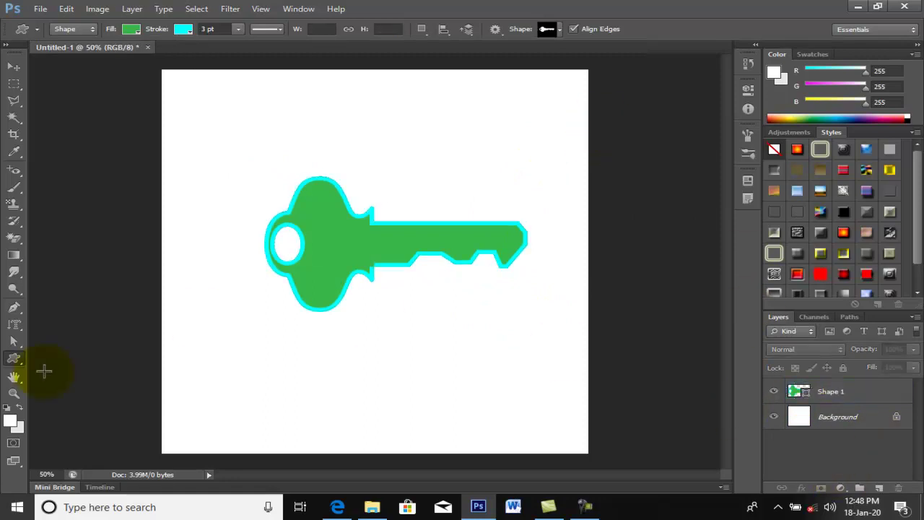
left_click_drag(22, 360, 67, 413)
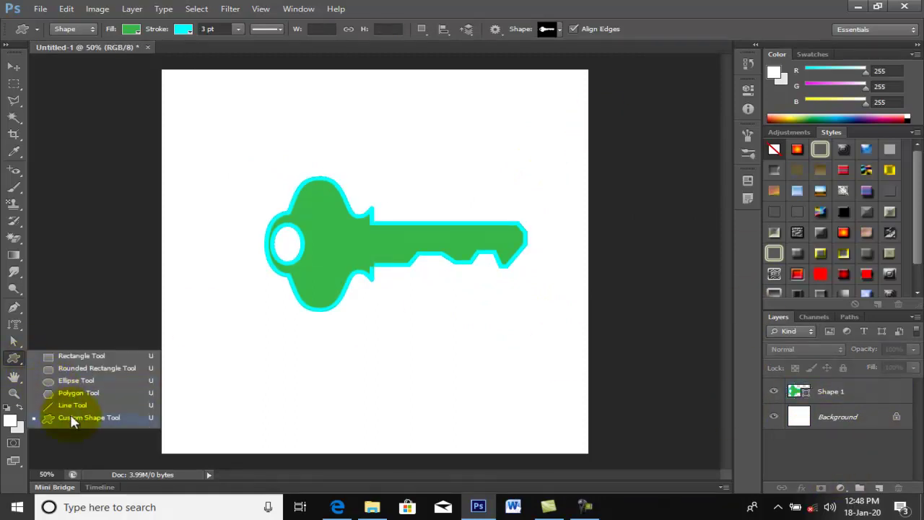
left_click(71, 418)
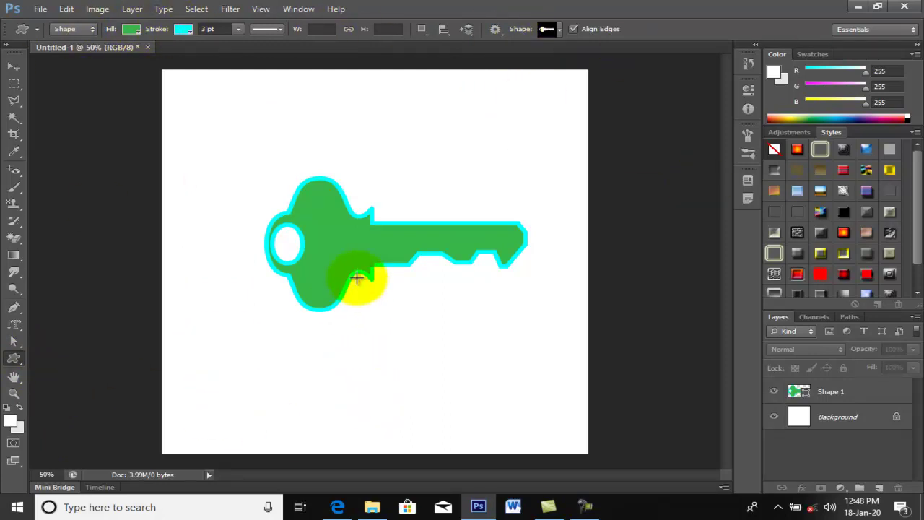
left_click_drag(837, 393, 898, 489)
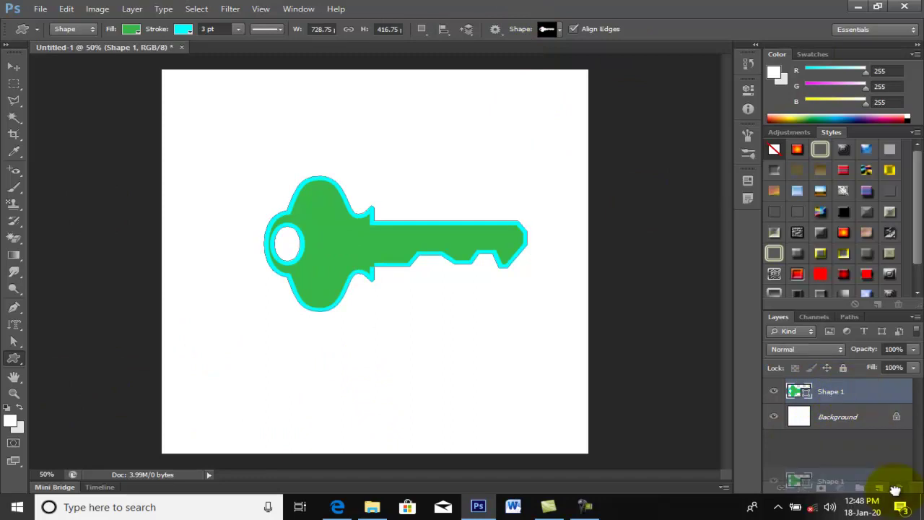
Close Untitled-1 without saving and drag woman-s-selfie-3436830.jpg from the lesson 4 folder into Photoshop.
left_click(148, 47)
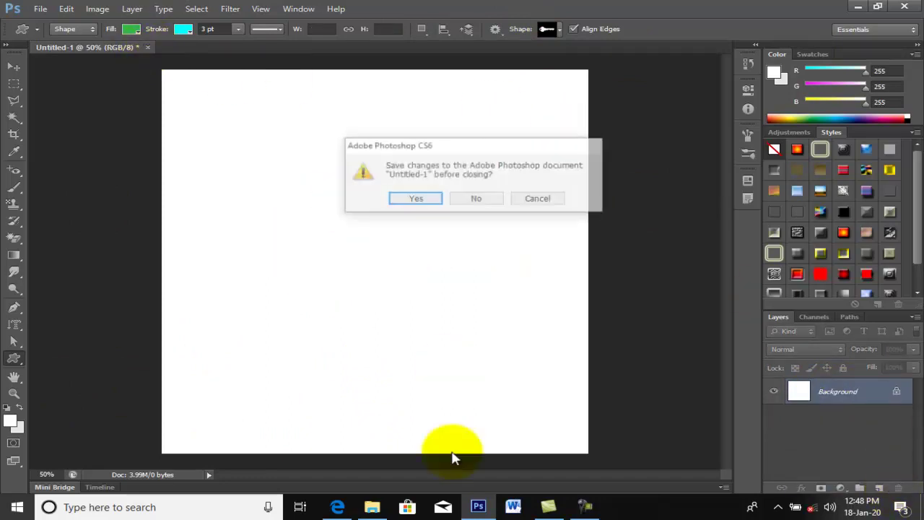
left_click(461, 204)
left_click(372, 506)
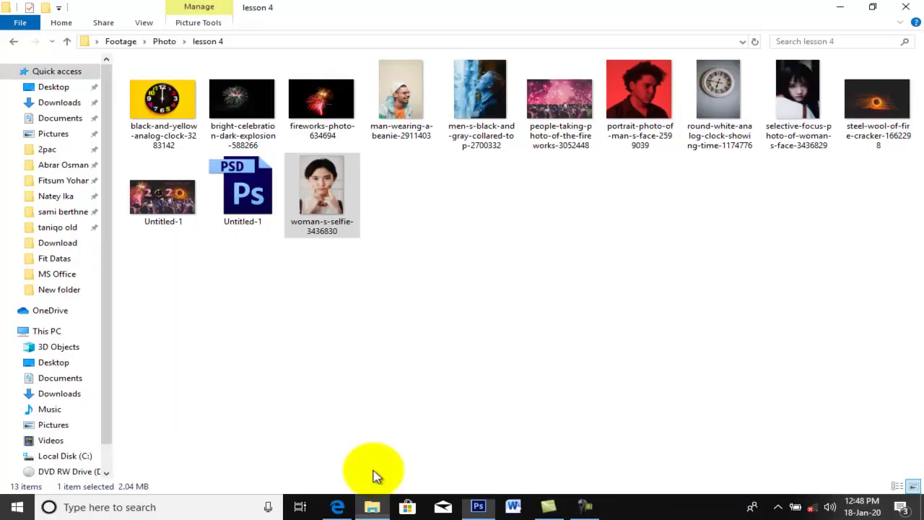
mouse_move(310, 182)
left_mouse_down()
mouse_move(538, 511)
mouse_move(402, 345)
left_mouse_up()
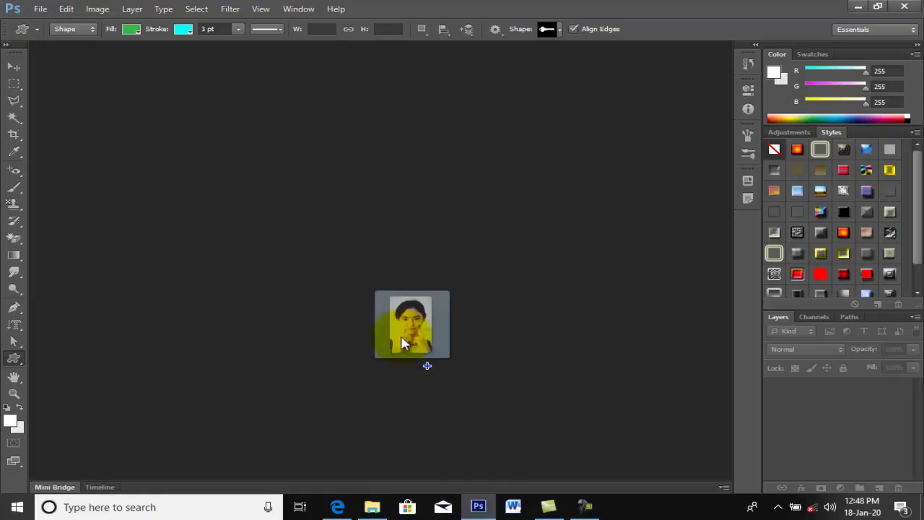
With the Hand tool, zoom to 117% on the bridge of the nose.
left_click(14, 376)
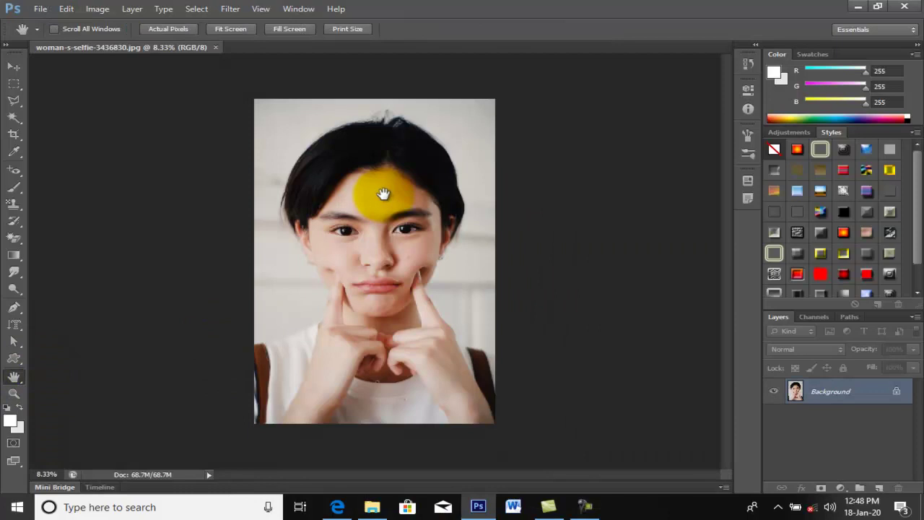
scroll(365, 212, "up", 2)
scroll(371, 249, "up", 1)
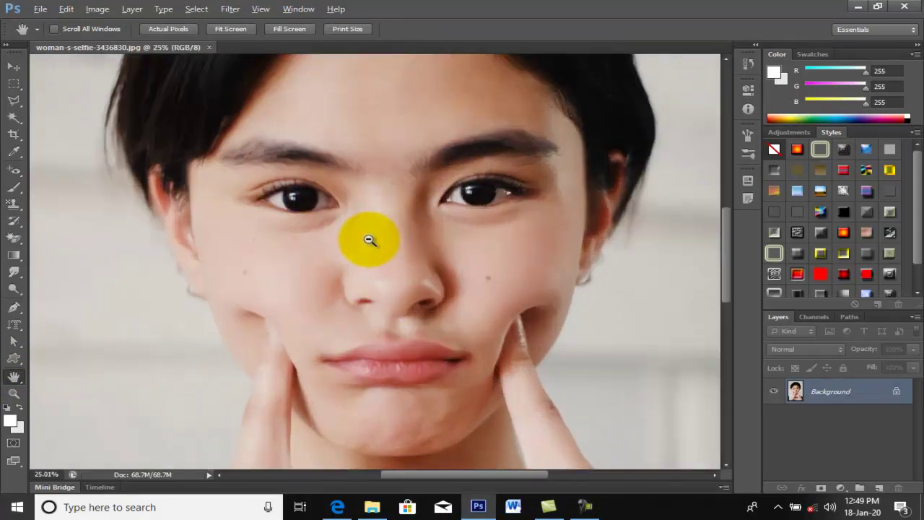
scroll(405, 216, "up", 3)
scroll(433, 169, "up", 3)
scroll(469, 195, "up", 2)
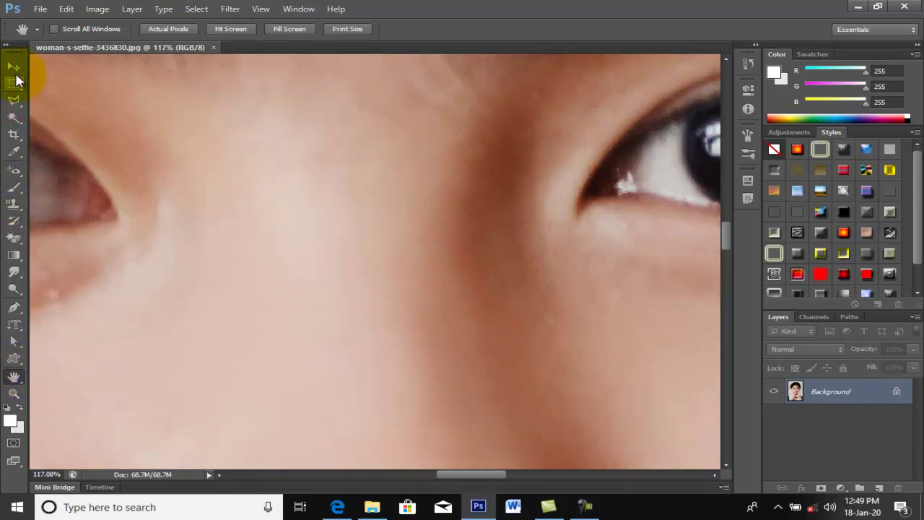
Try moving the photo with the Move tool, hitting the locked Background layer warning.
left_click(14, 67)
left_click_drag(124, 134, 275, 181)
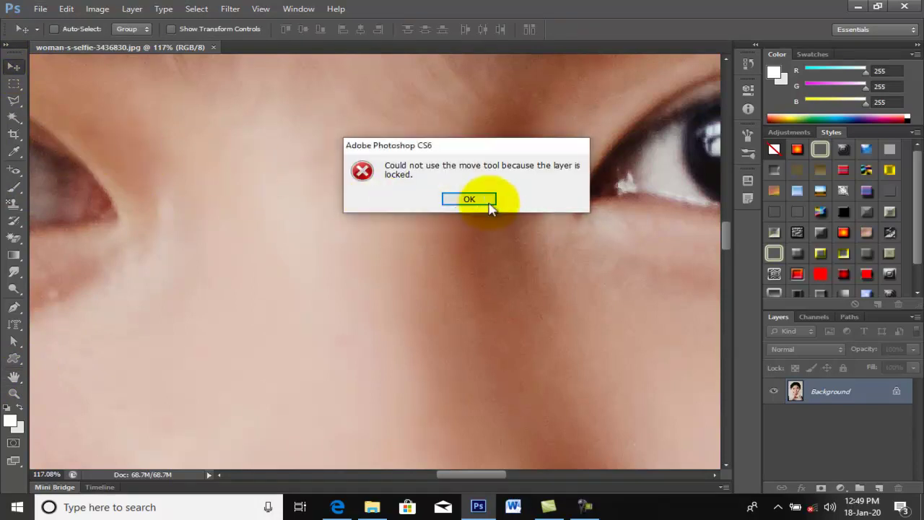
left_click(488, 204)
left_click_drag(316, 212, 91, 345)
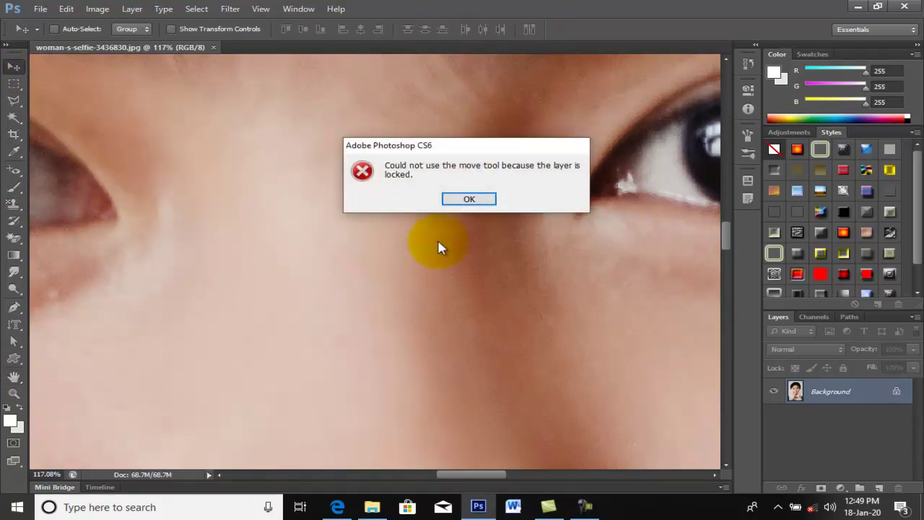
Dismiss the locked-layer warning and pan the close-up across the eye, nose bridge and under-eye area.
left_click(466, 200)
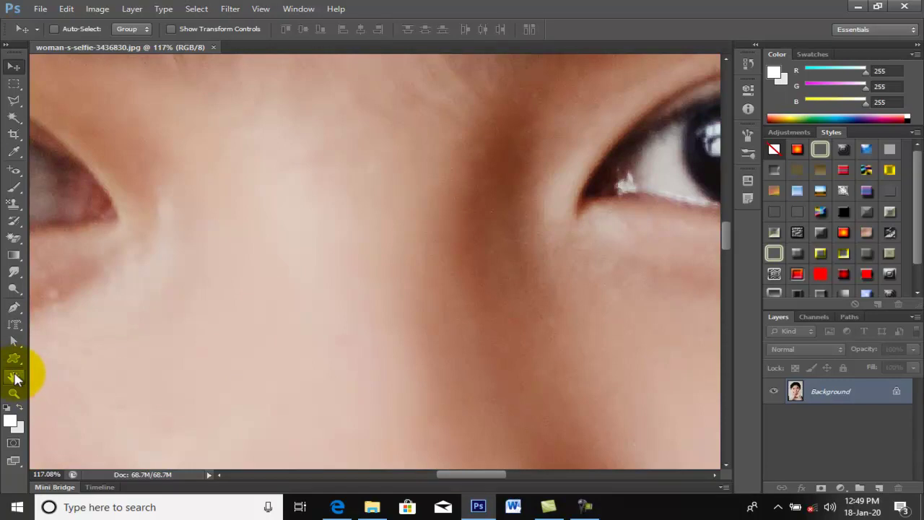
left_click(14, 376)
left_click_drag(81, 189, 473, 243)
left_click_drag(691, 162, 262, 194)
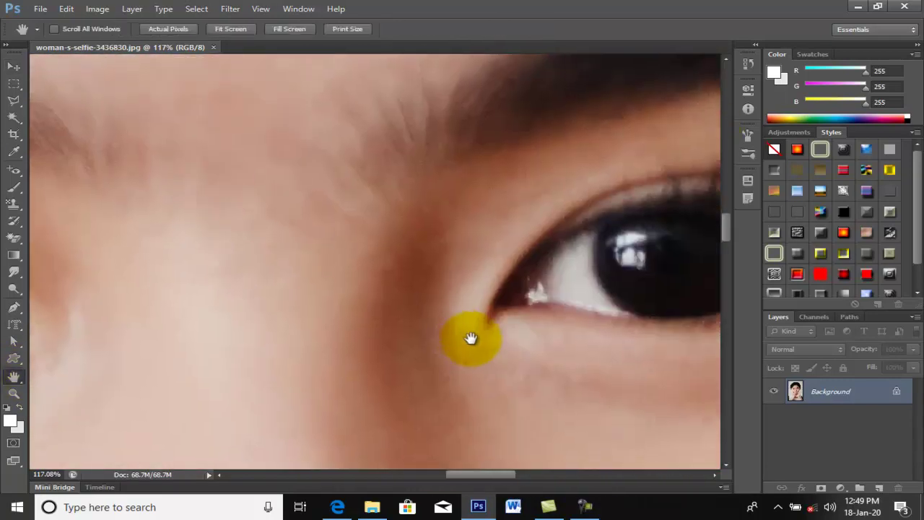
left_click_drag(472, 336, 366, 229)
Zoom out to about 21.6% and pan so the whole face, hair and forehead are centred.
left_click(324, 275, "alt")
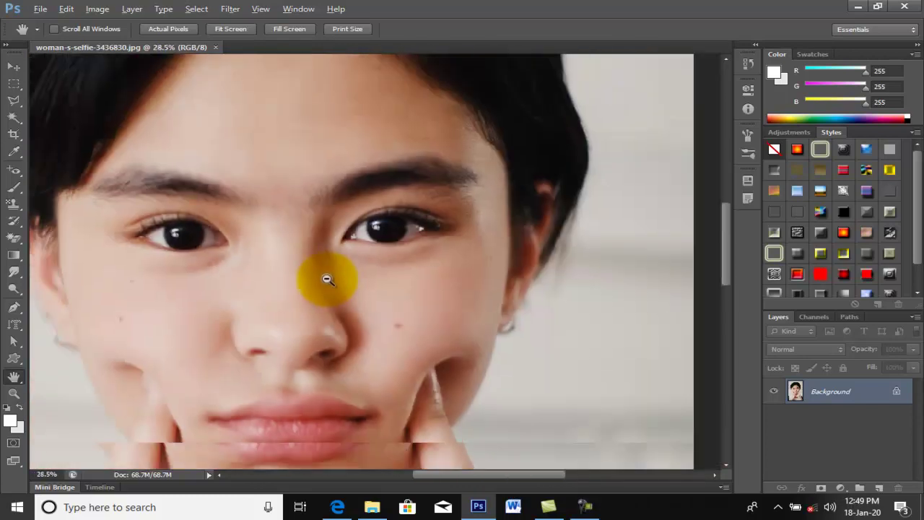
left_click(327, 279, "alt")
mouse_move(289, 309)
left_mouse_down()
mouse_move(419, 151)
mouse_move(329, 355)
mouse_move(448, 366)
mouse_move(275, 398)
left_mouse_up()
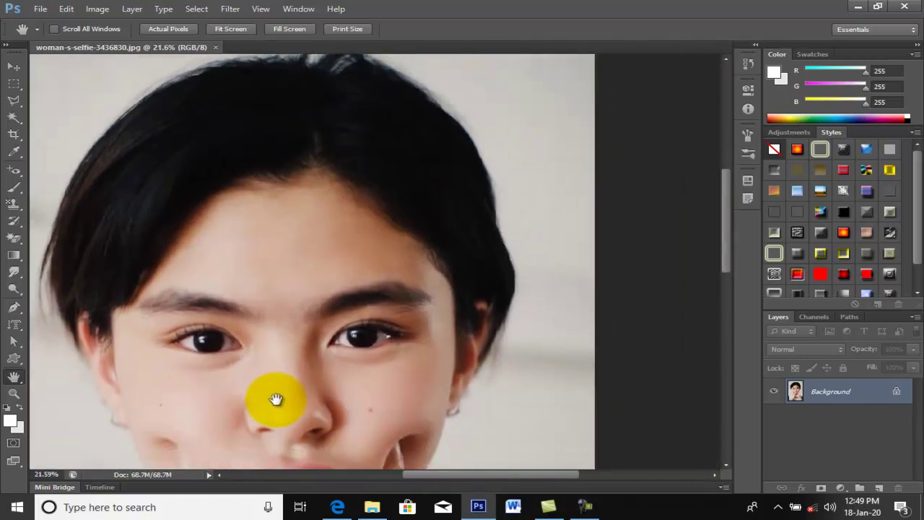
mouse_move(304, 207)
left_mouse_down()
mouse_move(347, 246)
mouse_move(340, 340)
mouse_move(120, 419)
left_mouse_up()
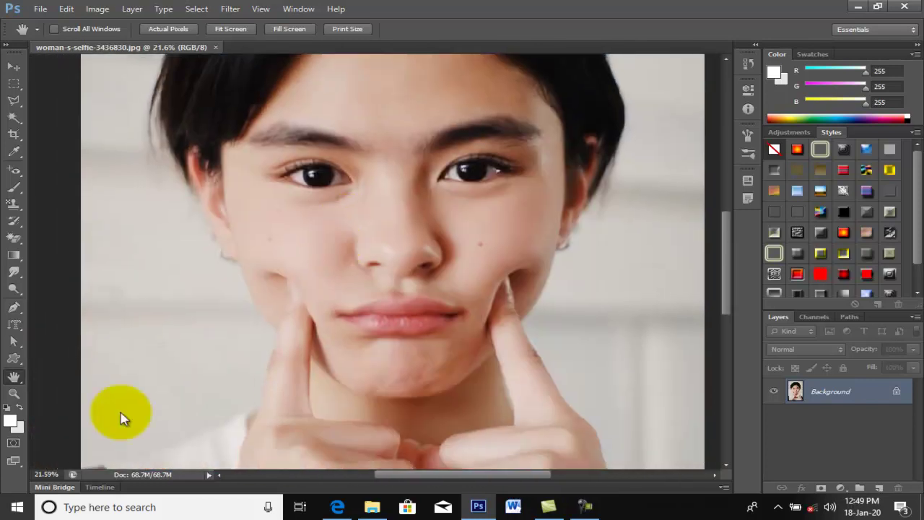
left_click(14, 392)
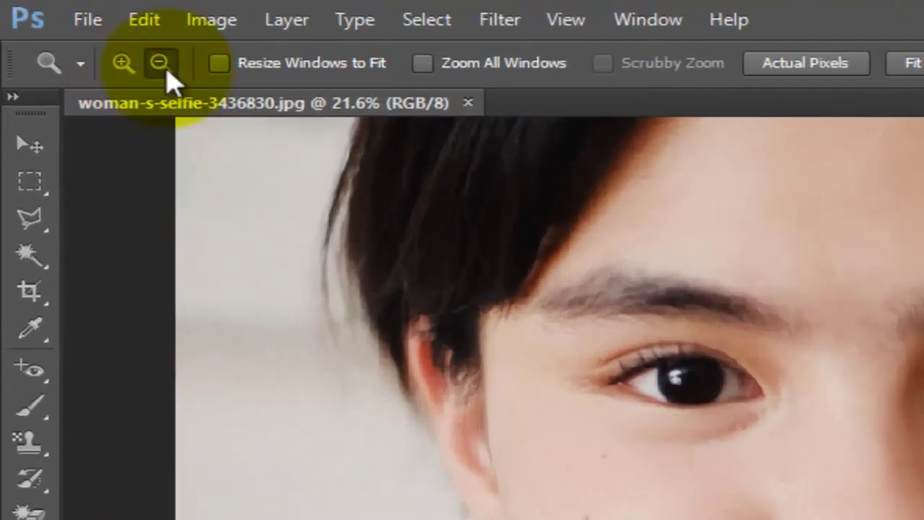
Zoom in slightly near the nose, then zoom out until the whole photo is small.
left_click(122, 63)
left_click(568, 252)
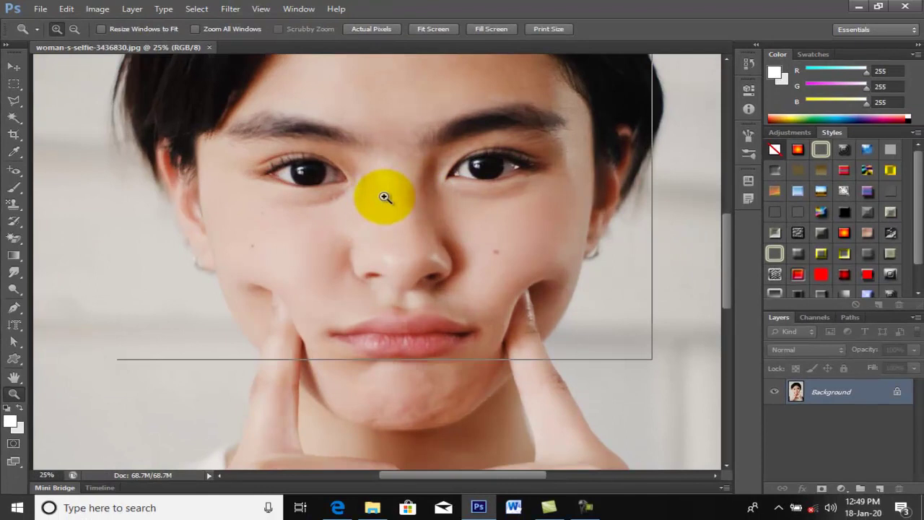
left_click(74, 29)
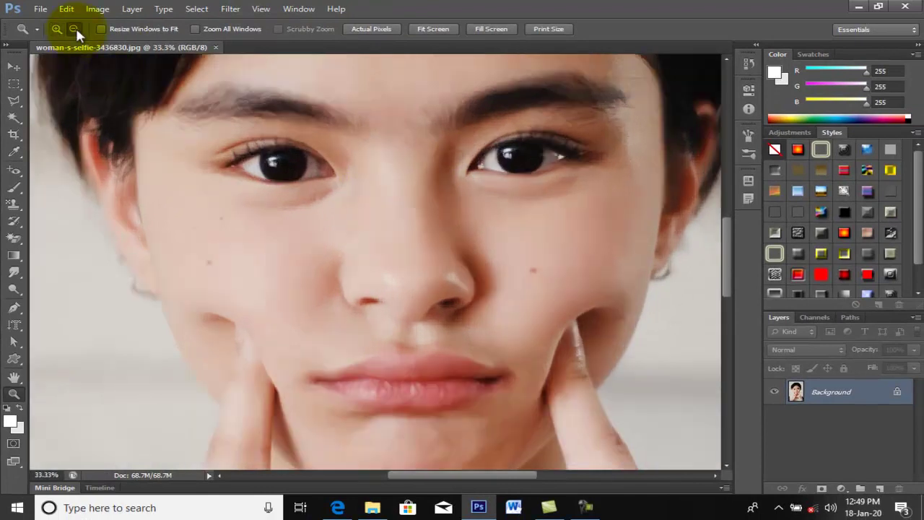
left_click(511, 224)
left_click(439, 220)
left_click(440, 220)
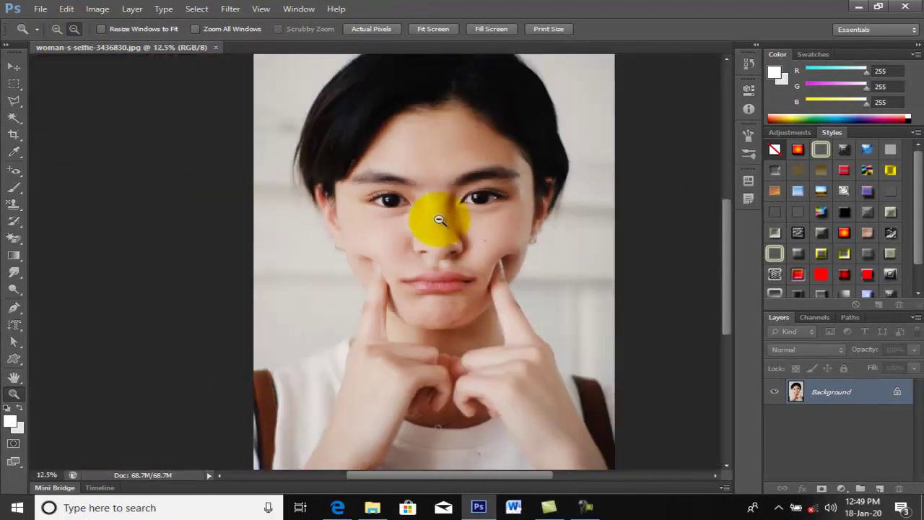
left_click(433, 230)
Zoom in on the eyes, then zoom back out to see the whole face.
left_click(56, 29)
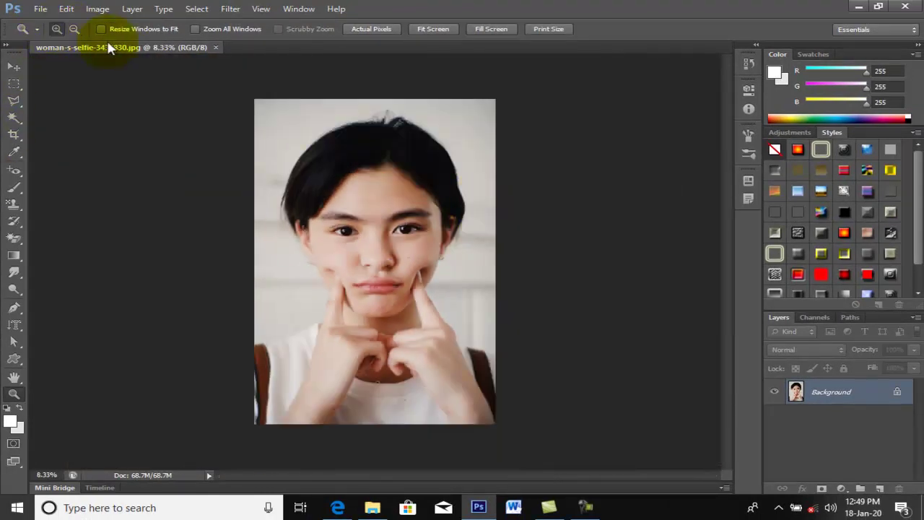
left_click(372, 231)
left_click(373, 231)
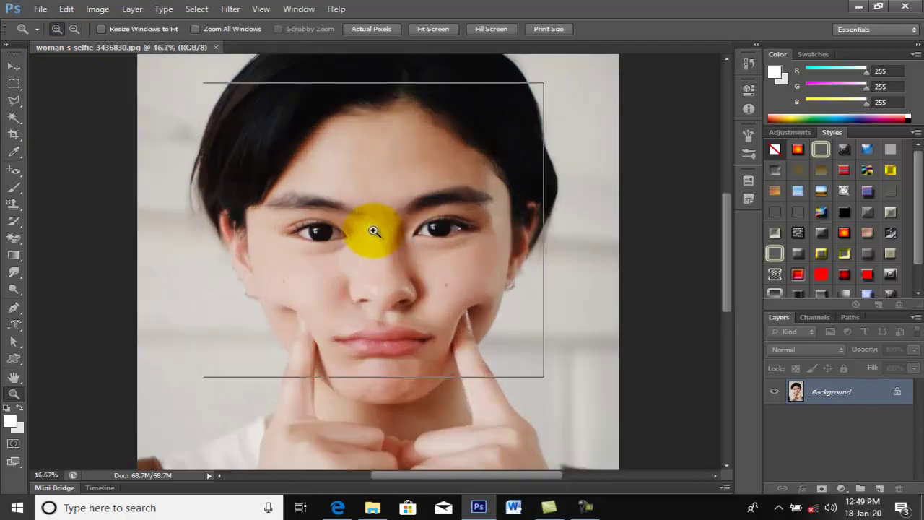
left_click(373, 230)
left_click(374, 230)
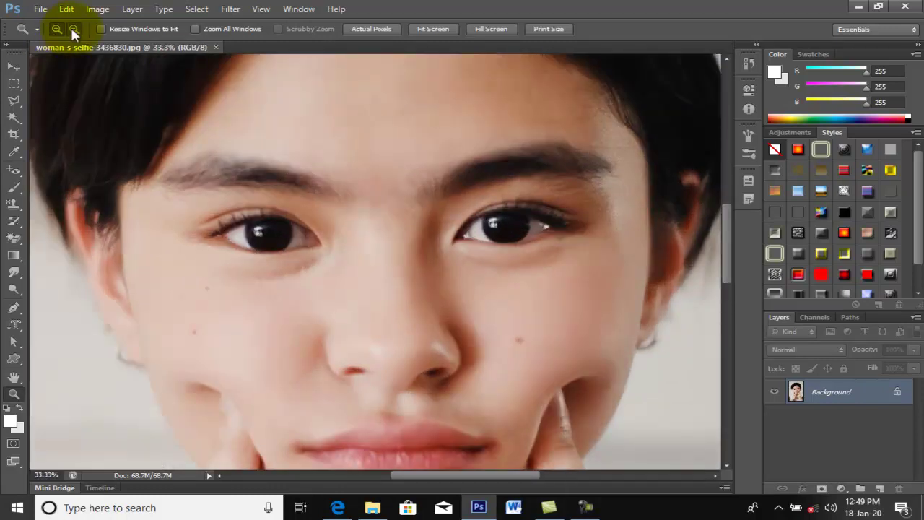
left_click(429, 248)
left_click(430, 249)
left_click(430, 249)
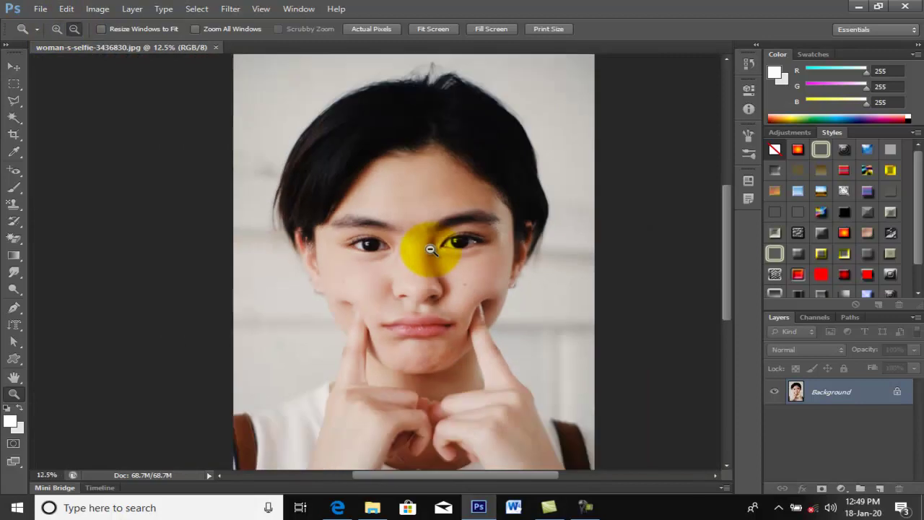
left_click(416, 259)
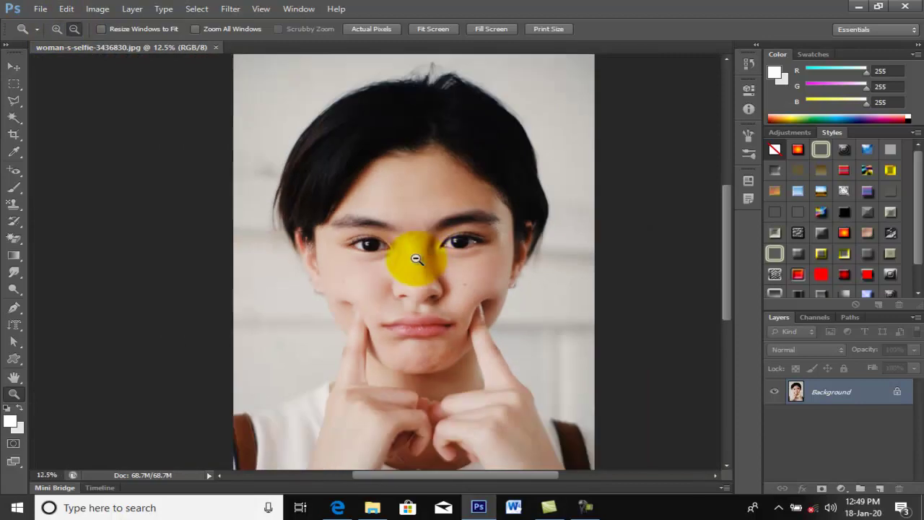
Zoom in on the forehead up to 100%.
left_click(56, 29)
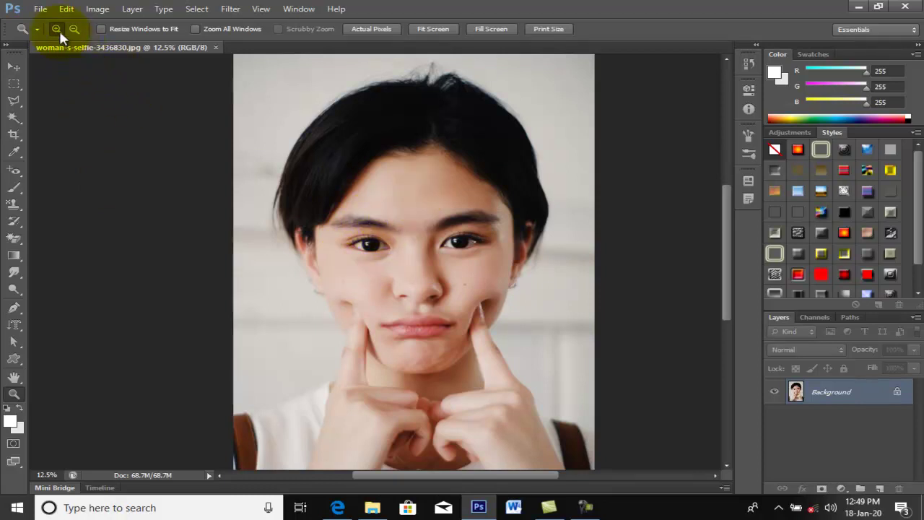
left_click(410, 178)
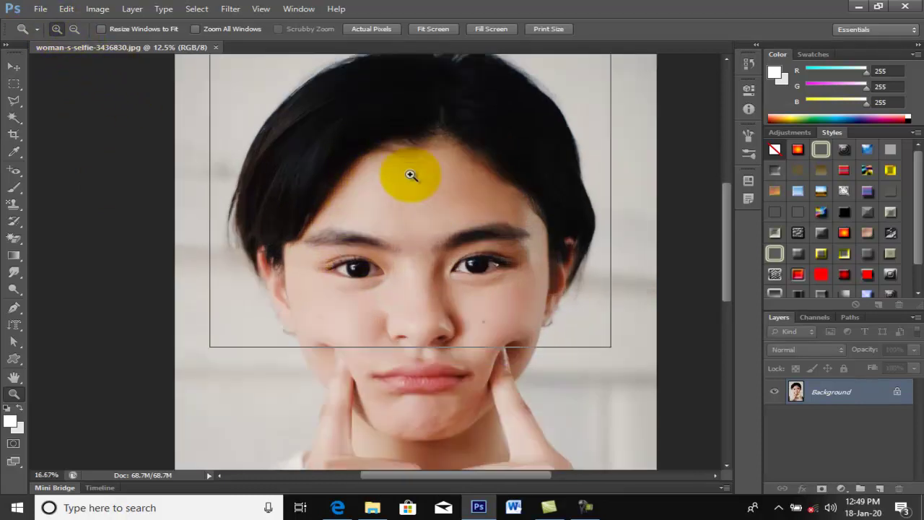
left_click(411, 176)
left_click(412, 175)
left_click(411, 176)
left_click(412, 175)
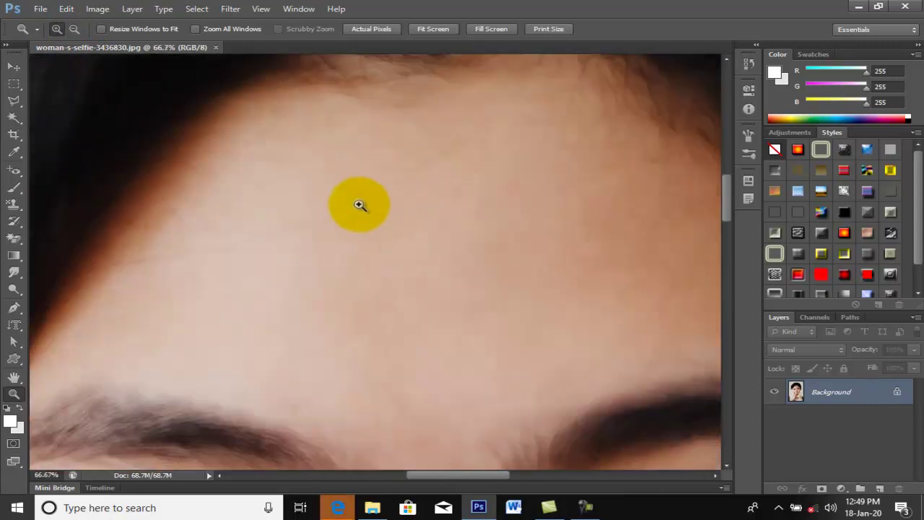
left_click(394, 169)
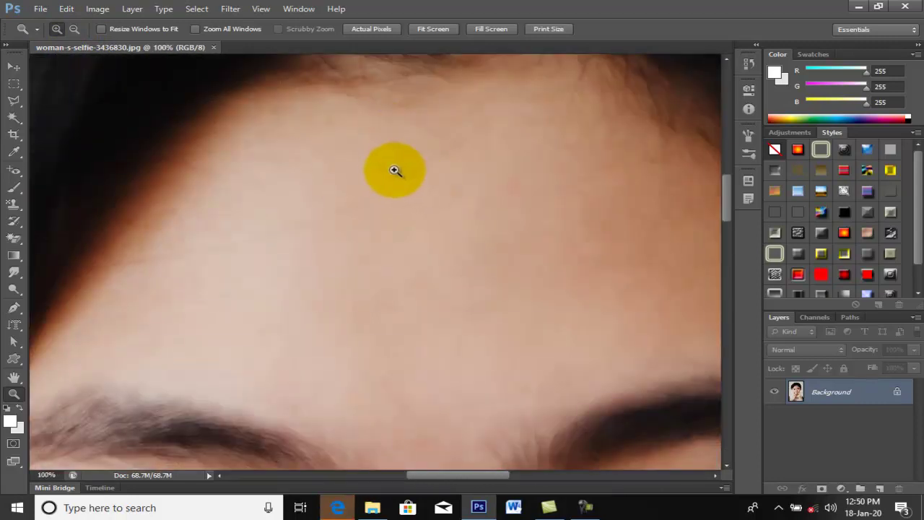
Zoom out from the forehead until the whole photo shows.
left_click(75, 29)
left_click(382, 215)
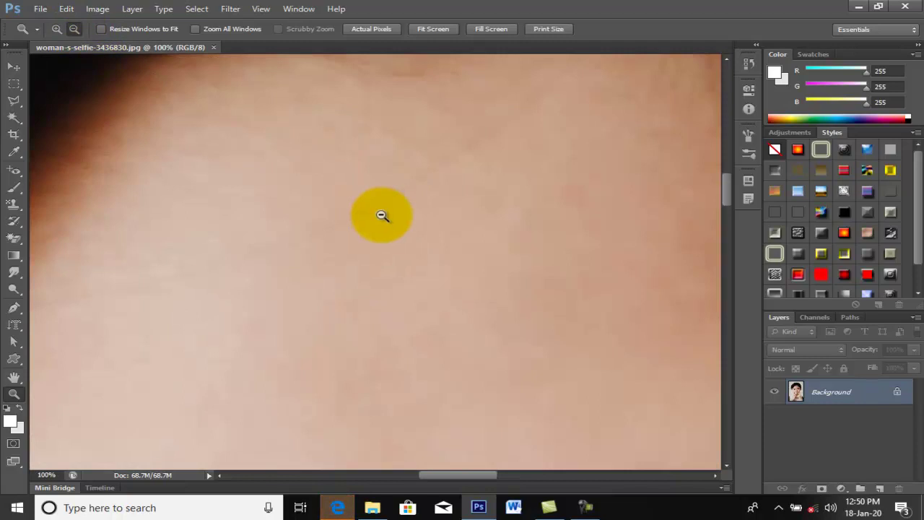
left_click(386, 211)
left_click(390, 208)
left_click(390, 208)
left_click(394, 211)
left_click(394, 209)
left_click(351, 238)
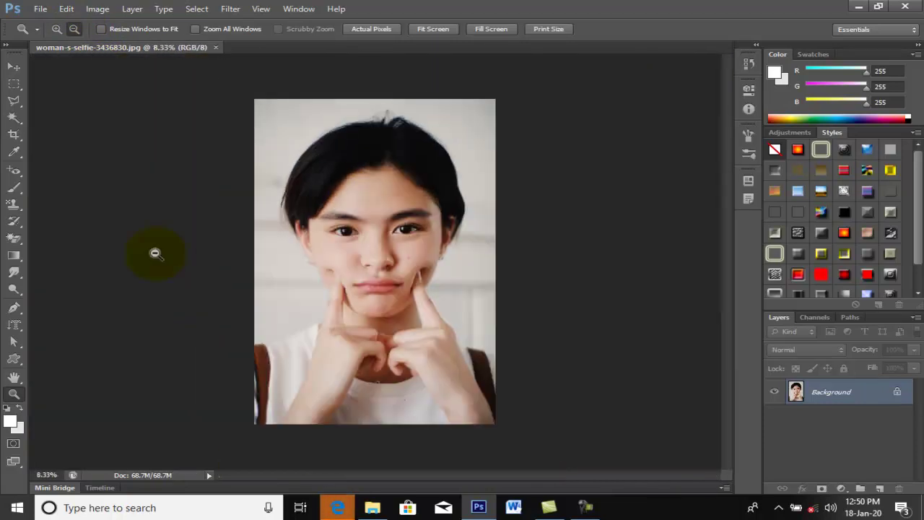
Zoom in on the left eye, past 100% to 200%.
left_click(57, 29)
left_click(345, 241)
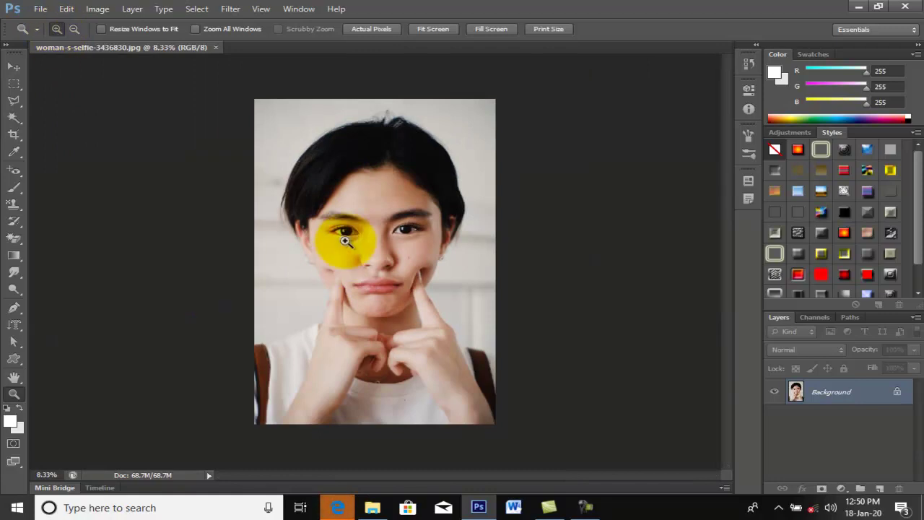
left_click(345, 239)
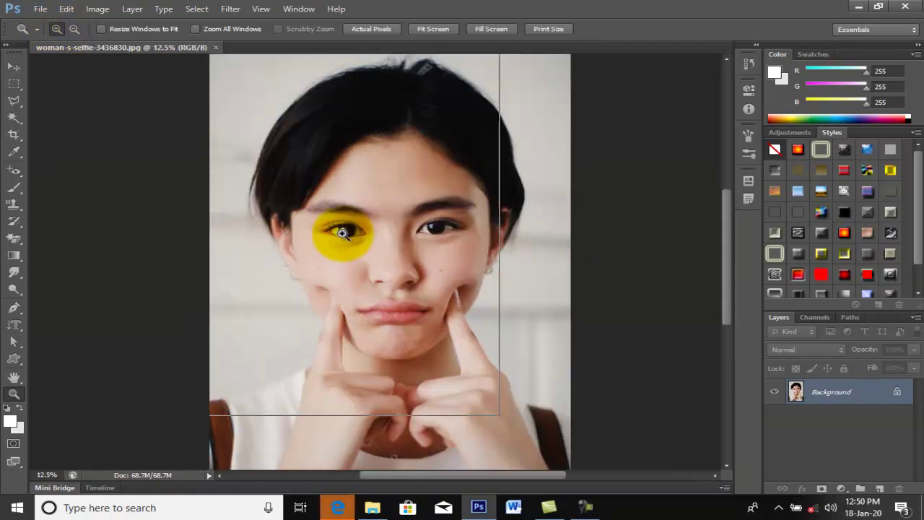
left_click(342, 233)
left_click(342, 232)
left_click(342, 233)
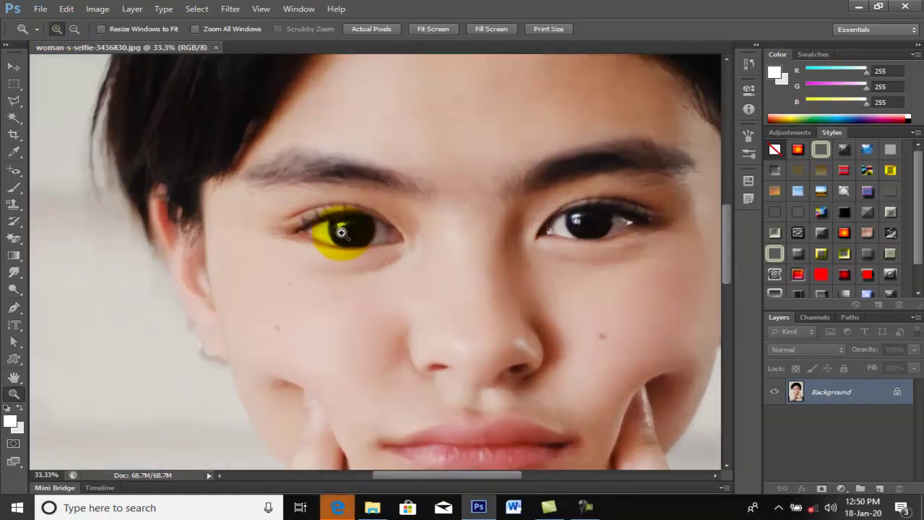
left_click(343, 233)
left_click(342, 232)
left_click(342, 232)
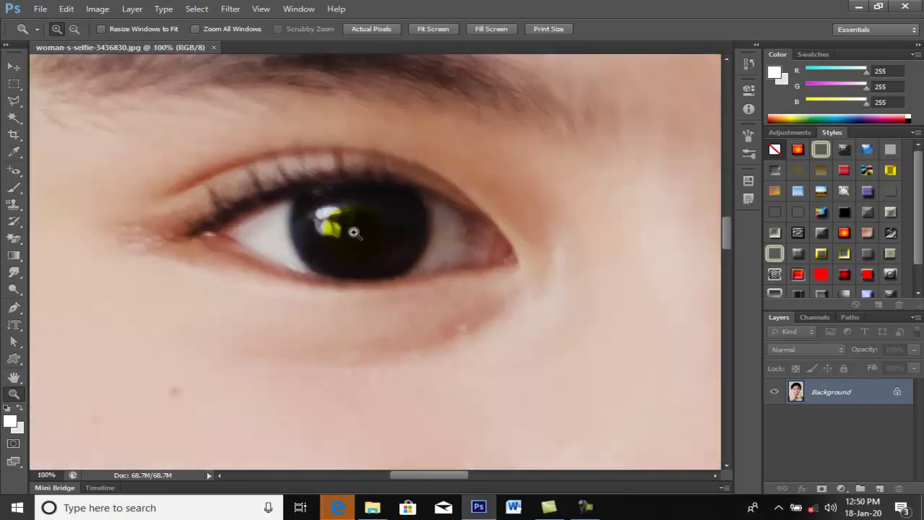
left_click(353, 232)
Zoom out from the eye until the photo is shrunk to 5%.
left_click(74, 29)
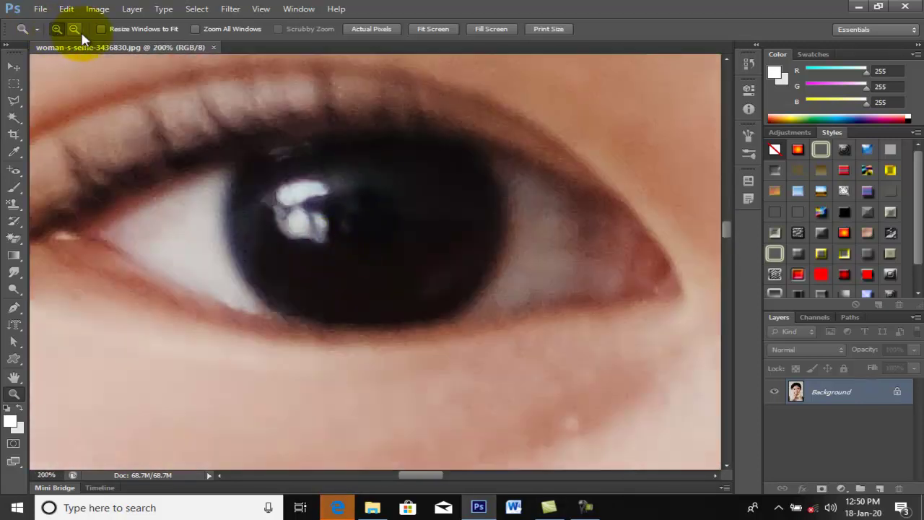
left_click(286, 208)
left_click(286, 208)
left_click(286, 208)
left_click(281, 207)
left_click(282, 207)
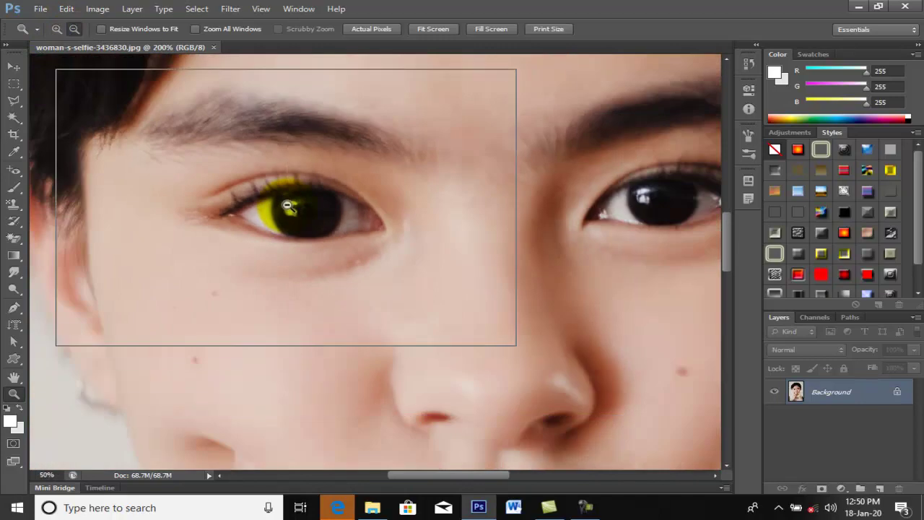
left_click(354, 231)
left_click(357, 231)
left_click(357, 231)
left_click(351, 213)
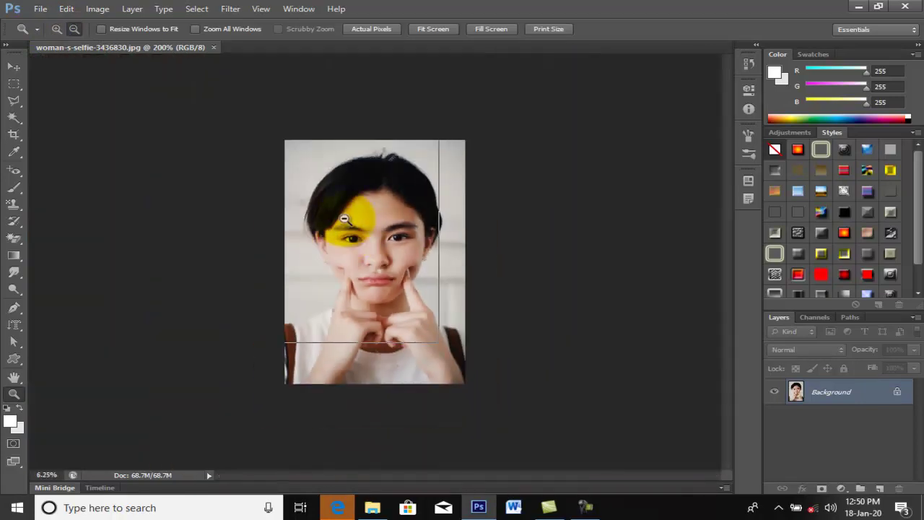
left_click(332, 202)
left_click(56, 30)
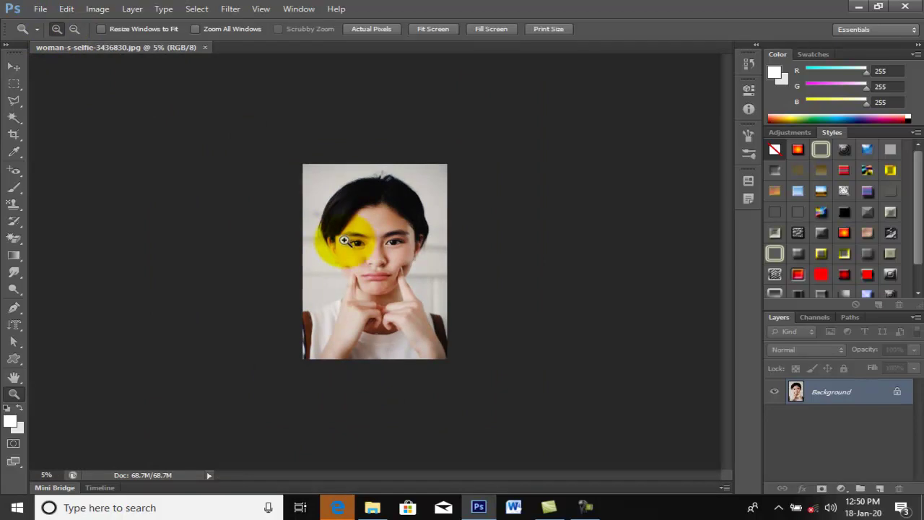
Marquee-zoom into one eye, zoom back out to 8.33%, then marquee across both eyes.
left_click_drag(342, 235, 370, 250)
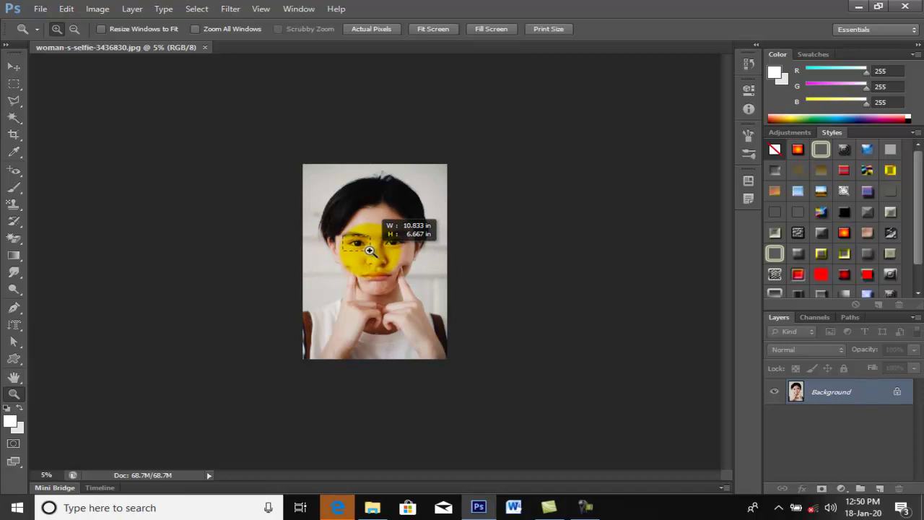
left_click_drag(370, 249, 369, 250)
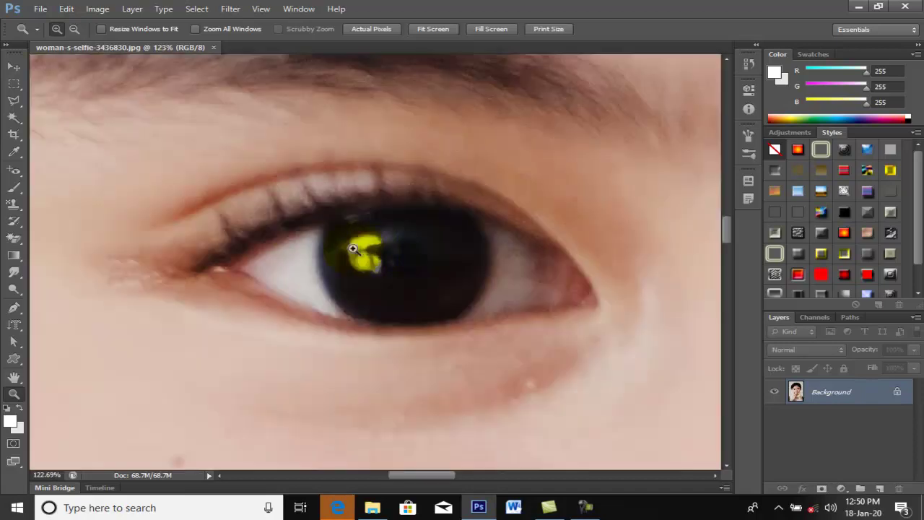
left_click(74, 28)
left_click(324, 212)
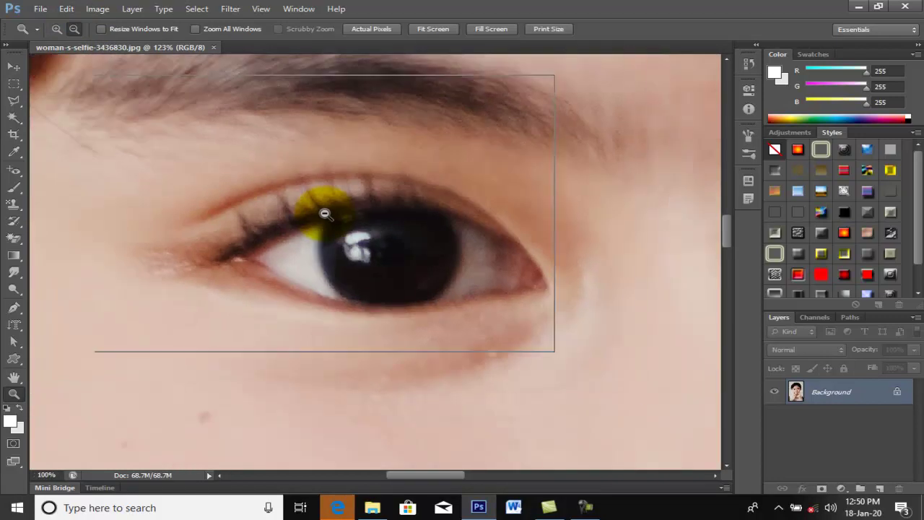
left_click(324, 212)
left_click(324, 212)
left_click(324, 212)
left_click(324, 212)
left_click(325, 212)
left_click(324, 212)
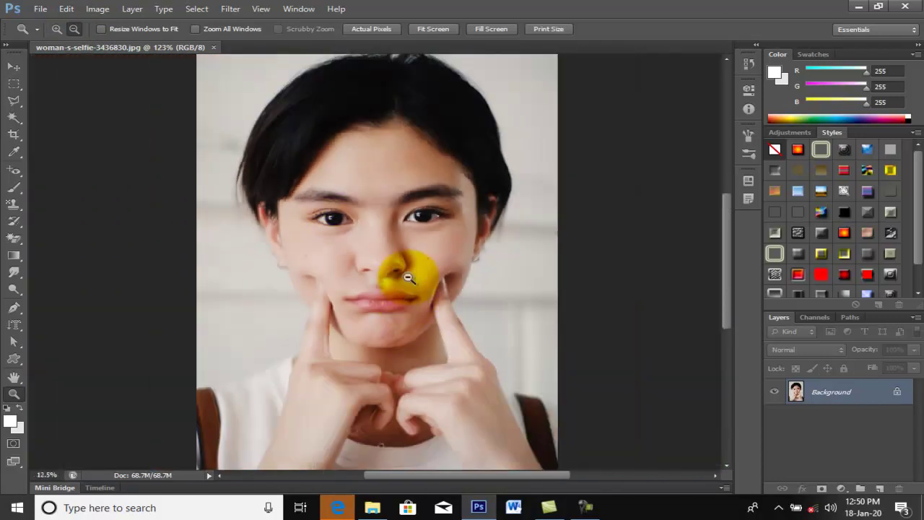
left_click(303, 184)
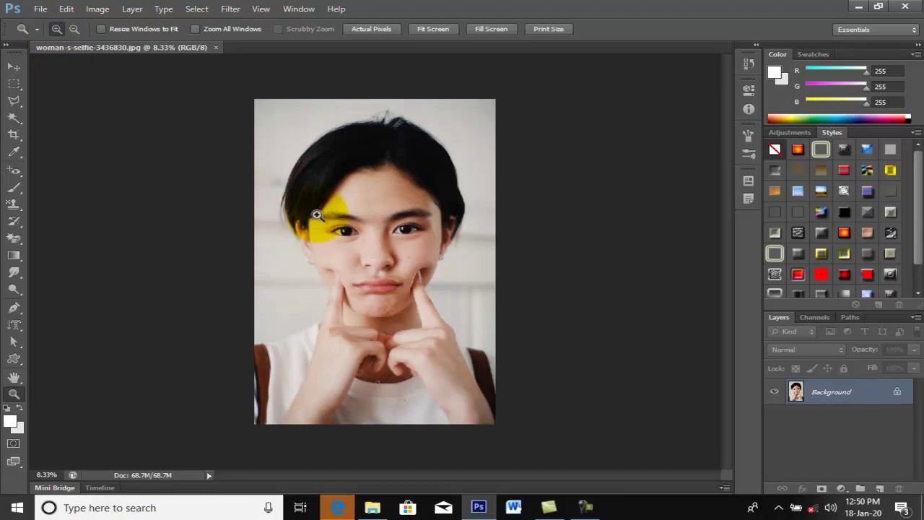
left_click_drag(320, 215, 433, 246)
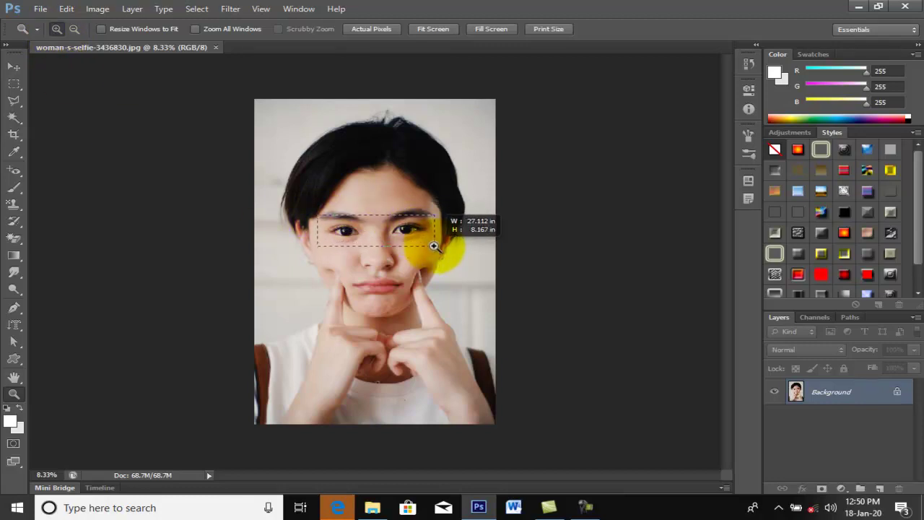
left_click_drag(434, 246, 434, 246)
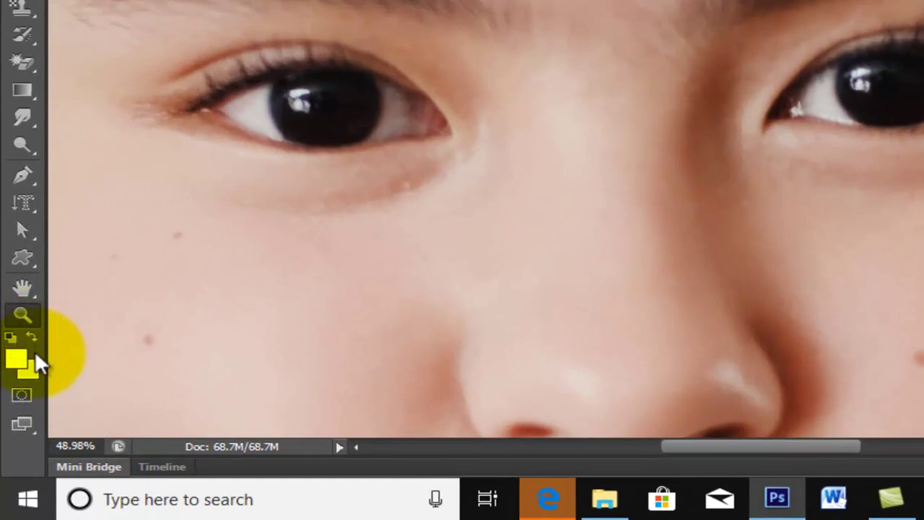
Switch the screen mode to Full Screen Mode With Menu Bar.
left_click(24, 396)
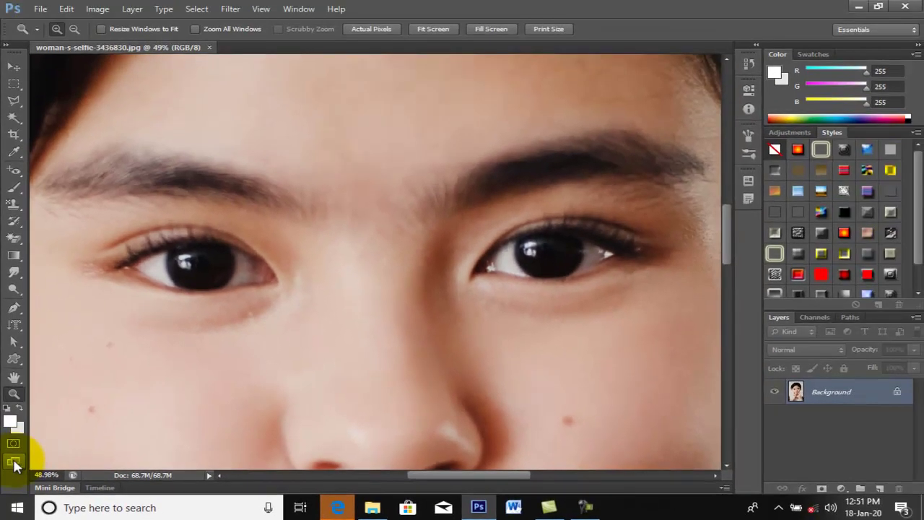
left_click(14, 464)
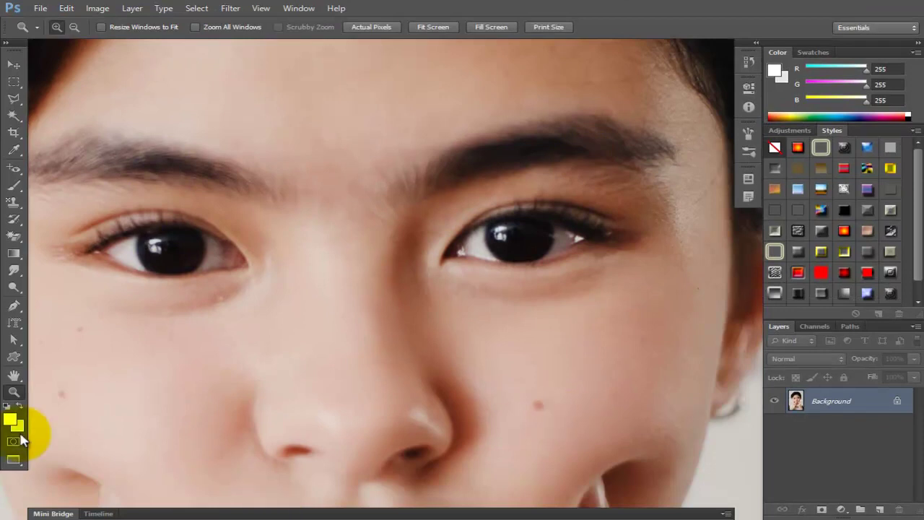
Enter panel-free Full Screen mode, then press Esc to return to Standard Screen Mode.
left_click(13, 459)
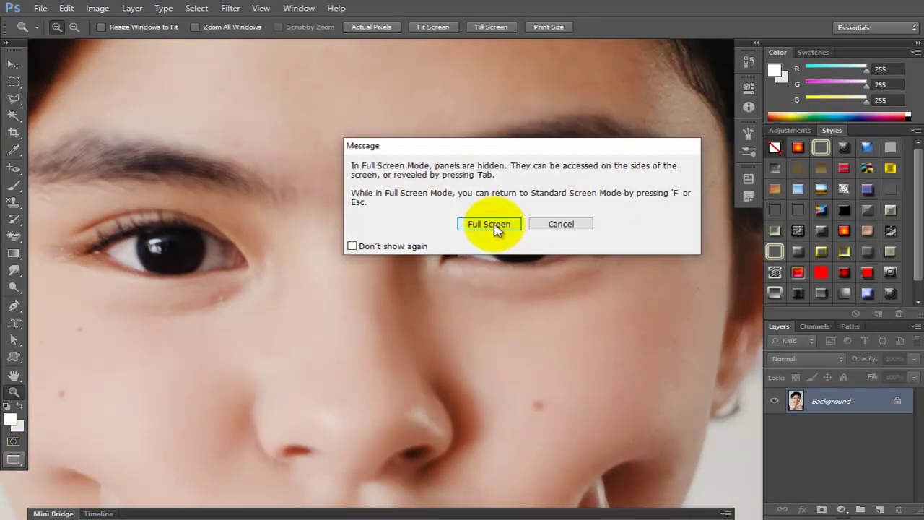
left_click(497, 224)
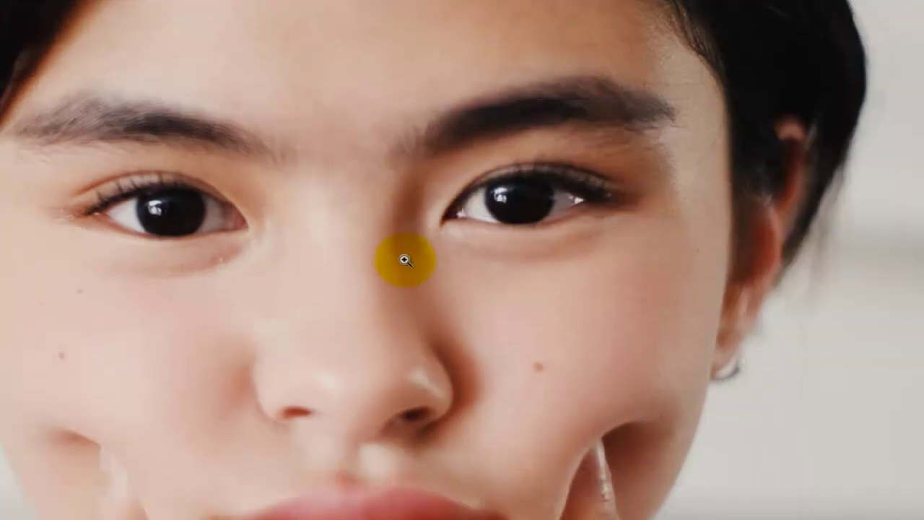
key("Escape")
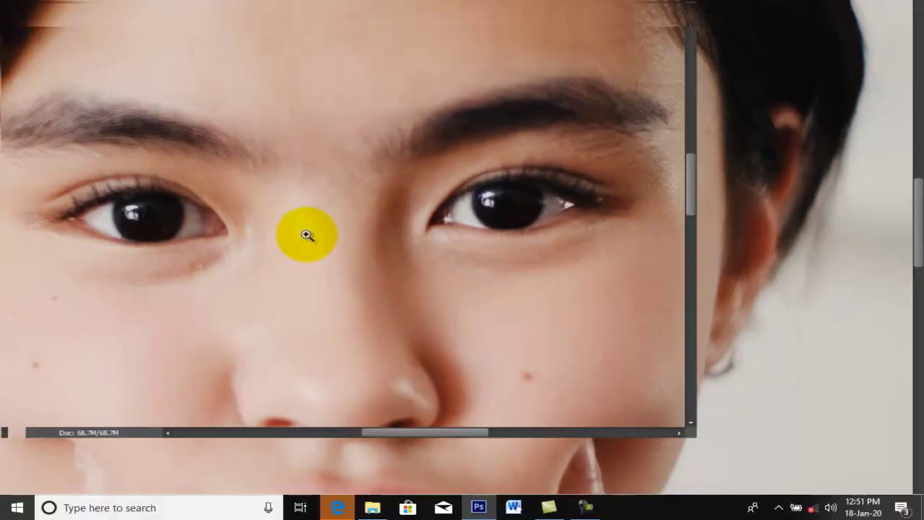